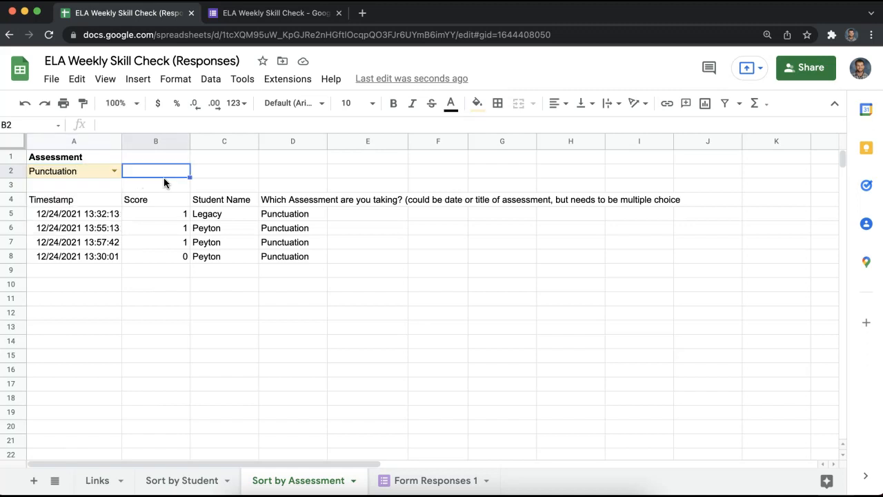
Try the A2 assessment filter with Transitions, Redundancy and Punctuation.
{"action": "left_click", "coordinate": [163, 188]}
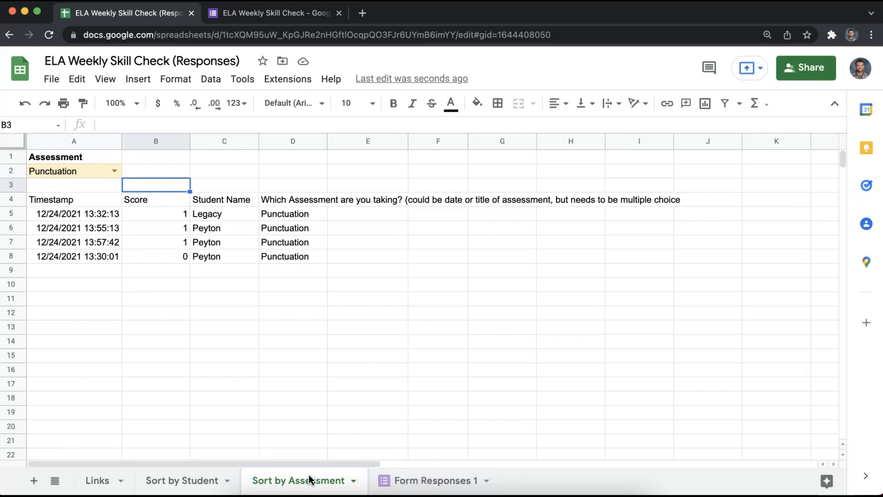
{"action": "left_click", "coordinate": [115, 176]}
{"action": "left_click", "coordinate": [87, 190]}
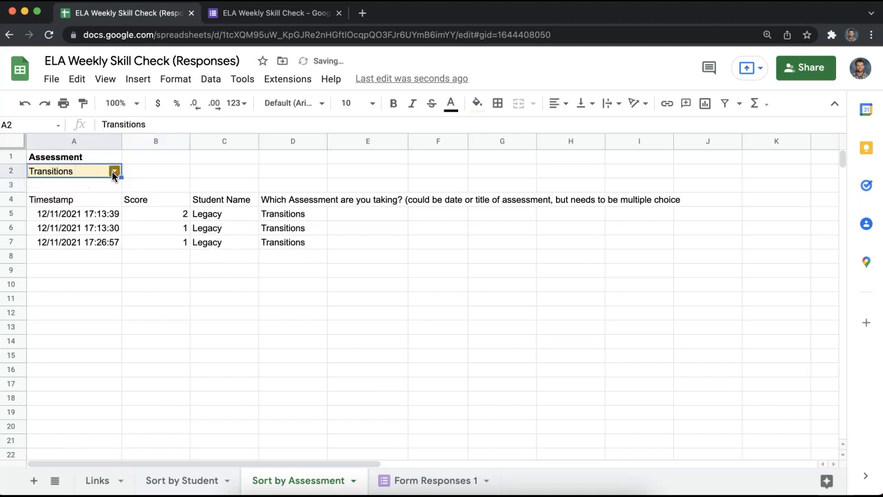
{"action": "left_click", "coordinate": [115, 173]}
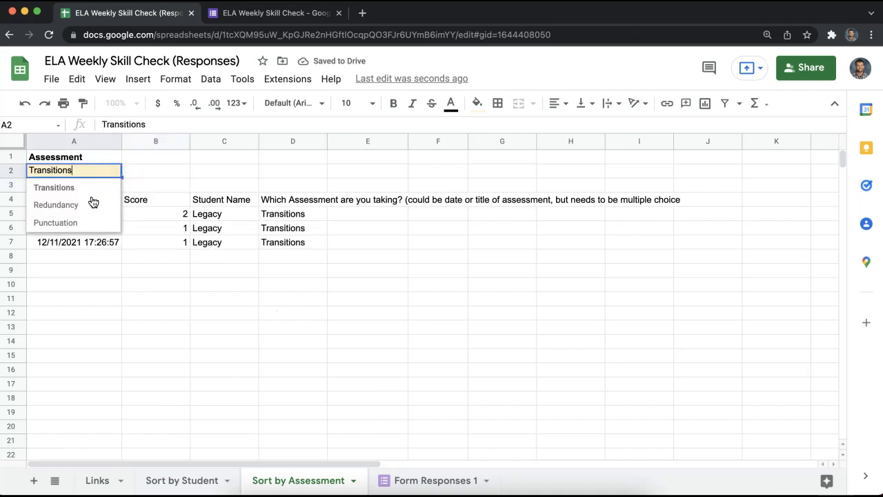
{"action": "left_click", "coordinate": [57, 205]}
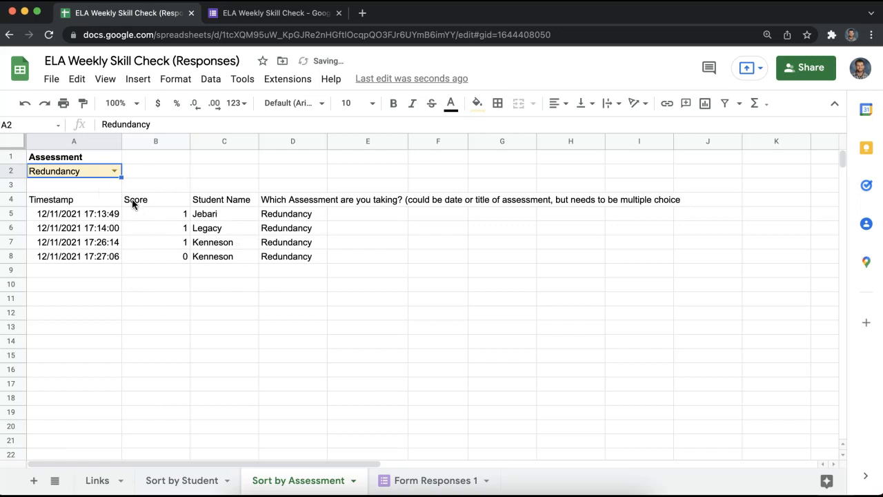
{"action": "left_click", "coordinate": [115, 172]}
{"action": "left_click", "coordinate": [76, 224]}
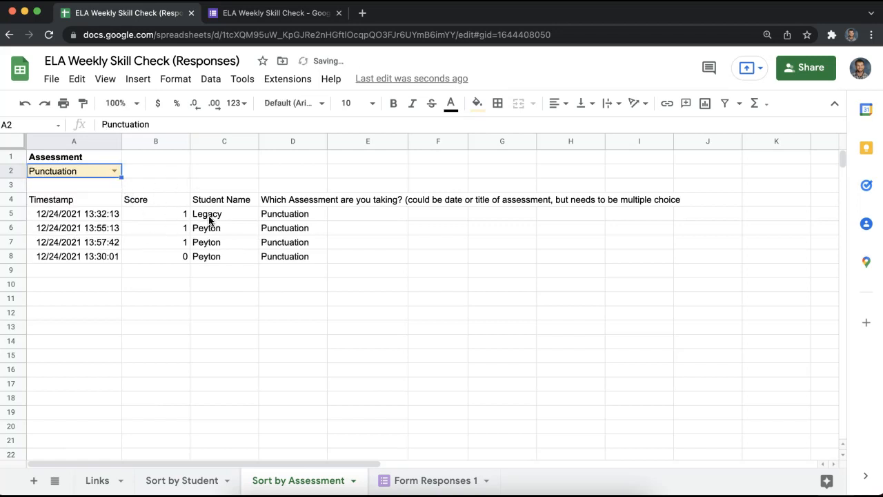
Set the filter back to Transitions via Redundancy, then open Sort by Student's name dropdown.
{"action": "left_click", "coordinate": [114, 171]}
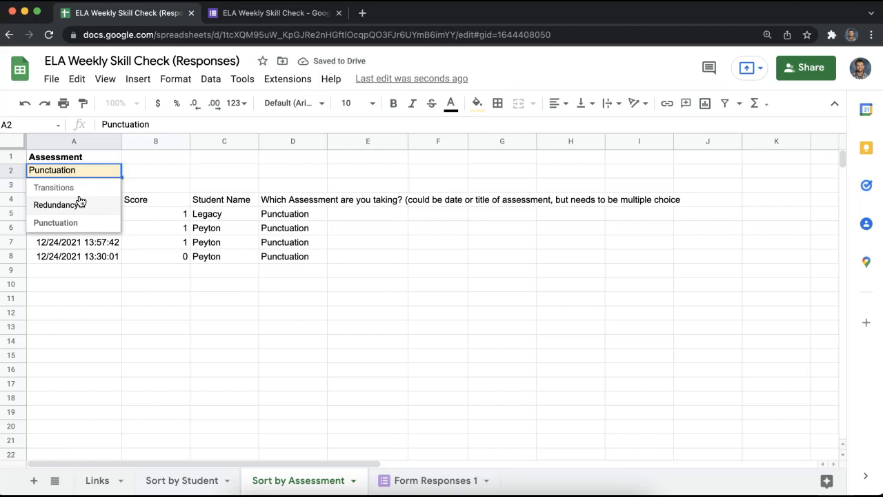
{"action": "left_click", "coordinate": [80, 202]}
{"action": "left_click", "coordinate": [114, 173]}
{"action": "left_click", "coordinate": [92, 190]}
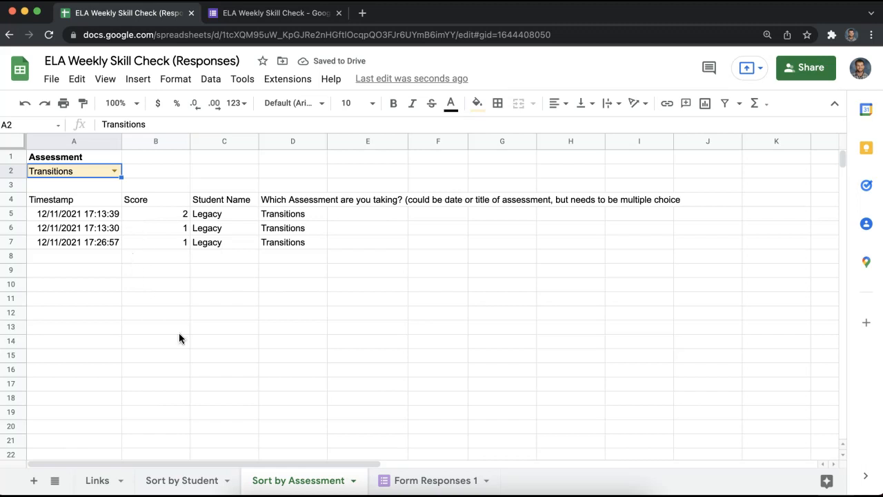
{"action": "left_click", "coordinate": [193, 479]}
{"action": "left_click", "coordinate": [88, 171]}
Filter Sort by Student to two other students and select their assessment entries.
{"action": "left_click", "coordinate": [67, 205]}
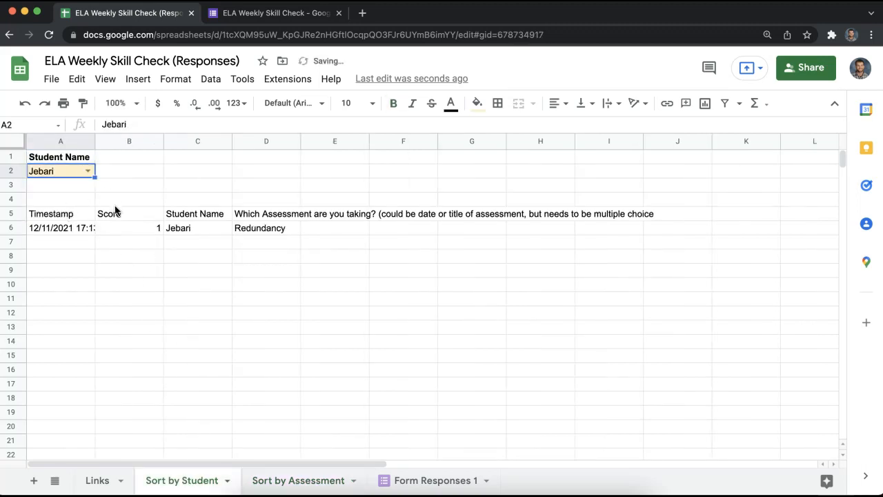
{"action": "left_click", "coordinate": [87, 171]}
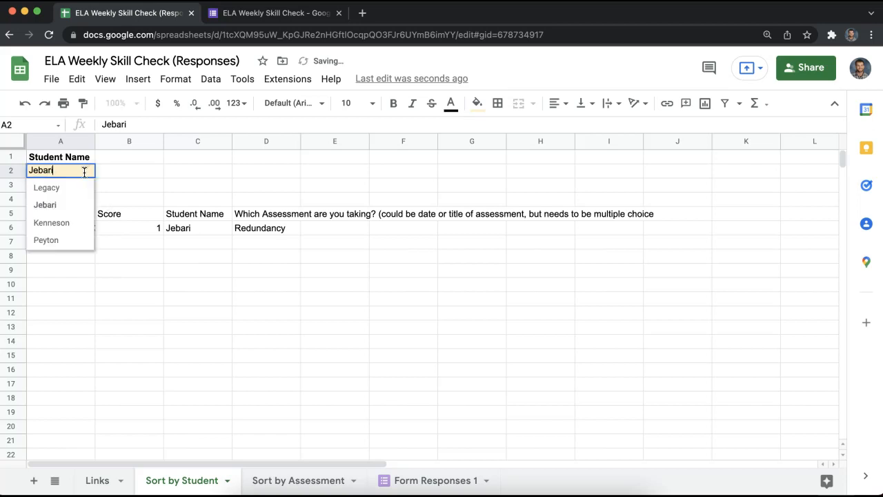
{"action": "left_click", "coordinate": [66, 223]}
{"action": "left_click_drag", "start_coordinate": [241, 224], "coordinate": [259, 241]}
{"action": "left_click", "coordinate": [259, 241]}
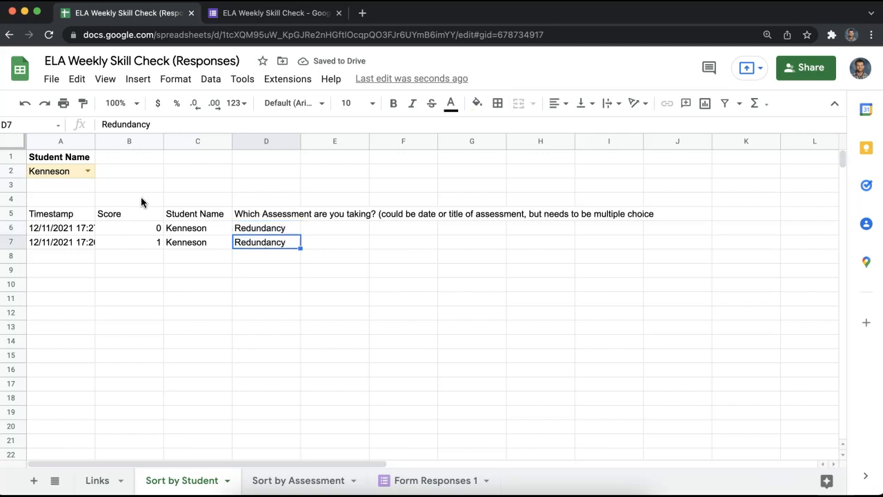
Filter to the student with five responses, select the results table, then go to the form editor.
{"action": "left_click", "coordinate": [89, 171]}
{"action": "left_click", "coordinate": [71, 190]}
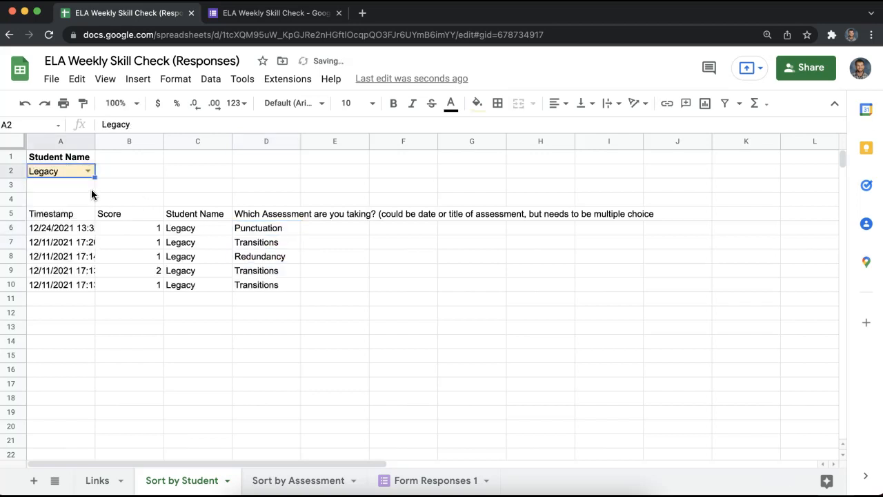
{"action": "left_click_drag", "start_coordinate": [255, 231], "coordinate": [77, 230]}
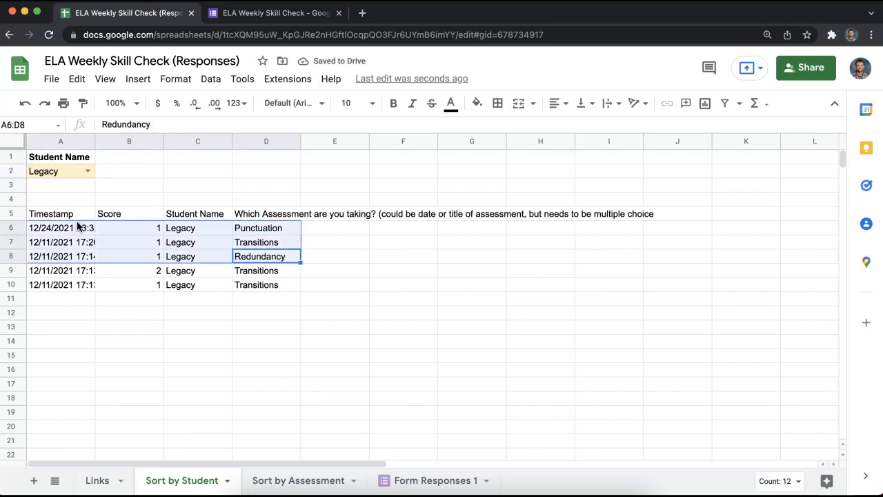
{"action": "left_click", "coordinate": [103, 195]}
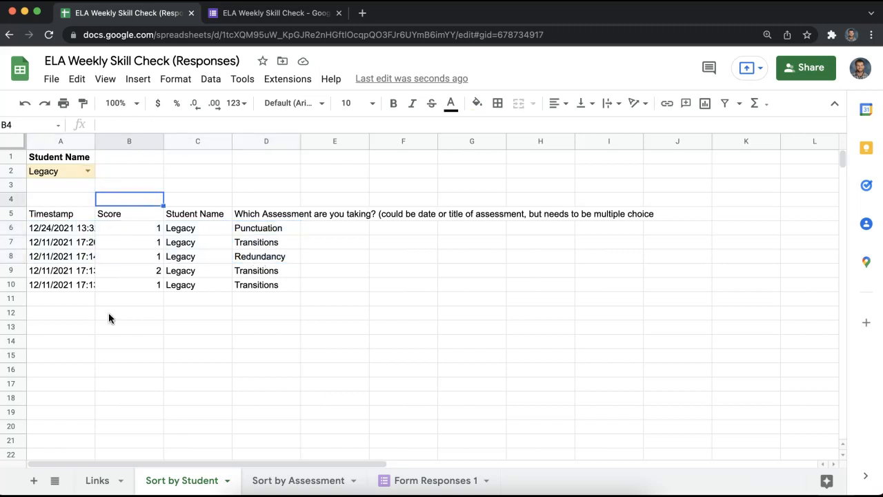
{"action": "left_click_drag", "start_coordinate": [277, 290], "coordinate": [74, 219]}
{"action": "left_click", "coordinate": [329, 341]}
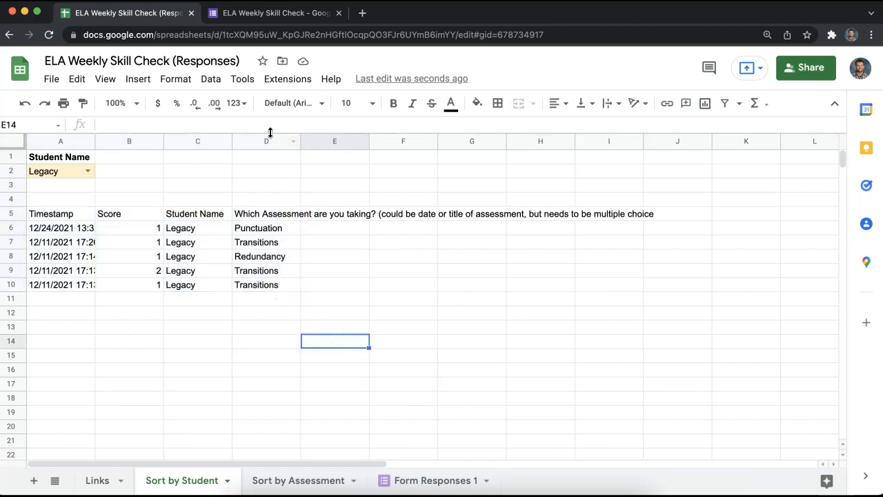
{"action": "left_click", "coordinate": [265, 16]}
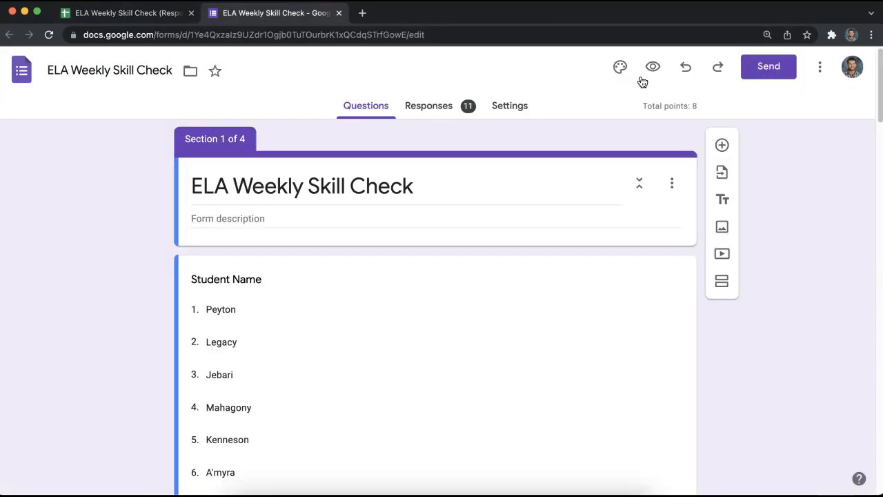
Preview the form, choosing a student name and the Punctuation assessment.
{"action": "left_click", "coordinate": [653, 66]}
{"action": "left_click", "coordinate": [308, 248]}
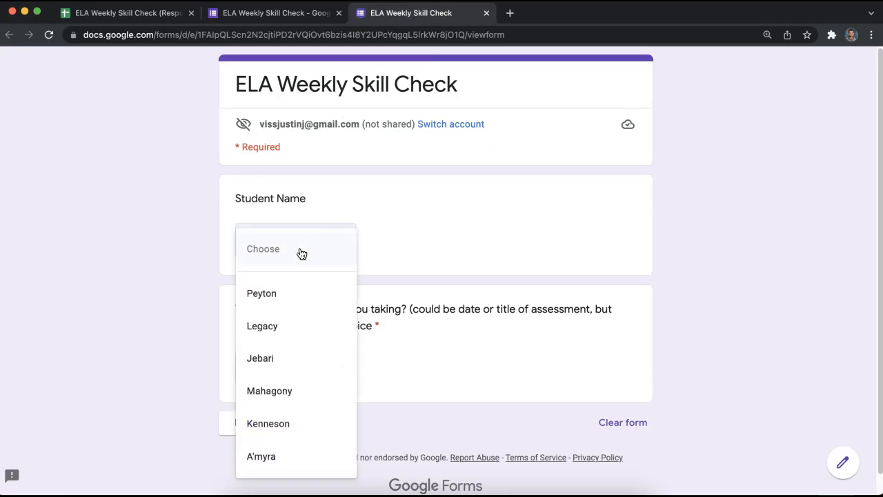
{"action": "left_click", "coordinate": [305, 334]}
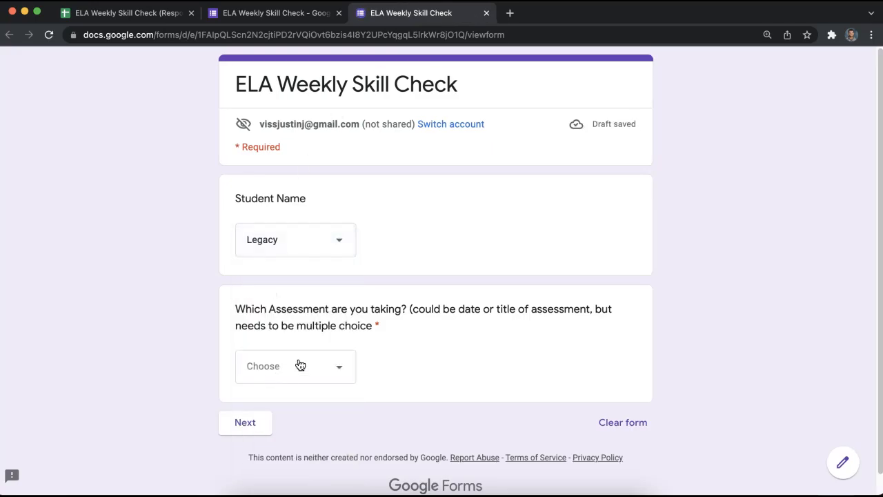
{"action": "left_click", "coordinate": [300, 365]}
{"action": "left_click", "coordinate": [291, 408]}
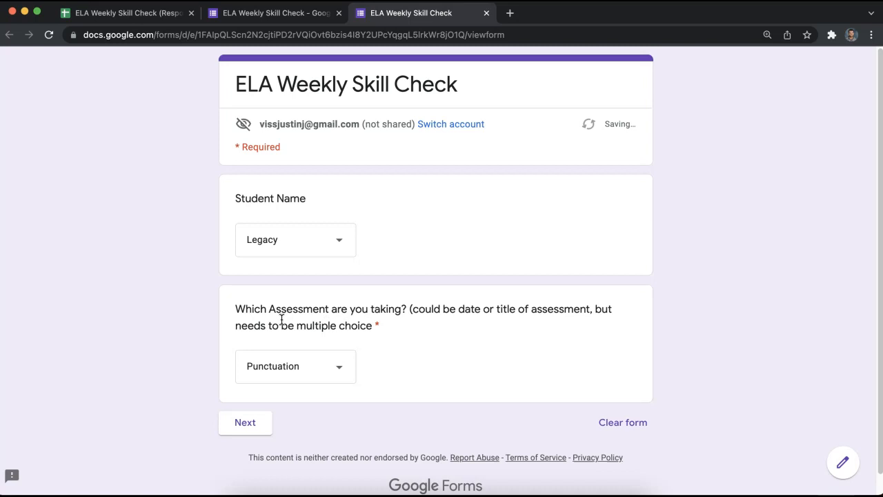
{"action": "left_click", "coordinate": [242, 425]}
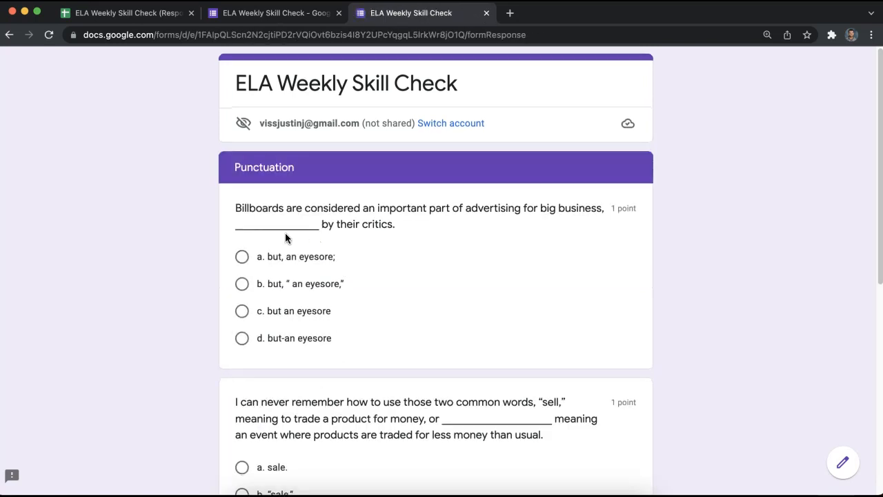
Answer the three Punctuation questions with b, a, a and submit the quiz.
{"action": "scroll", "coordinate": [286, 234], "scroll_direction": "down", "scroll_amount": 2}
{"action": "left_click", "coordinate": [248, 226]}
{"action": "scroll", "coordinate": [284, 234], "scroll_direction": "down", "scroll_amount": 3}
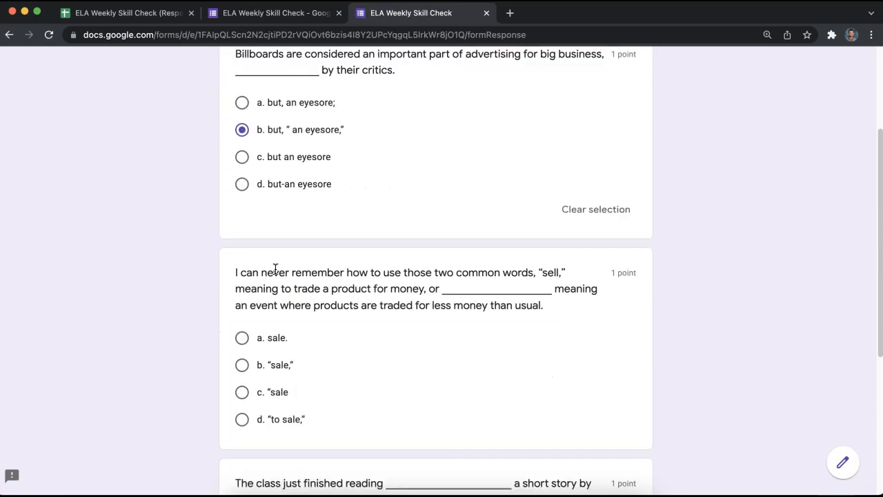
{"action": "left_click", "coordinate": [241, 321]}
{"action": "scroll", "coordinate": [242, 396], "scroll_direction": "down", "scroll_amount": 3}
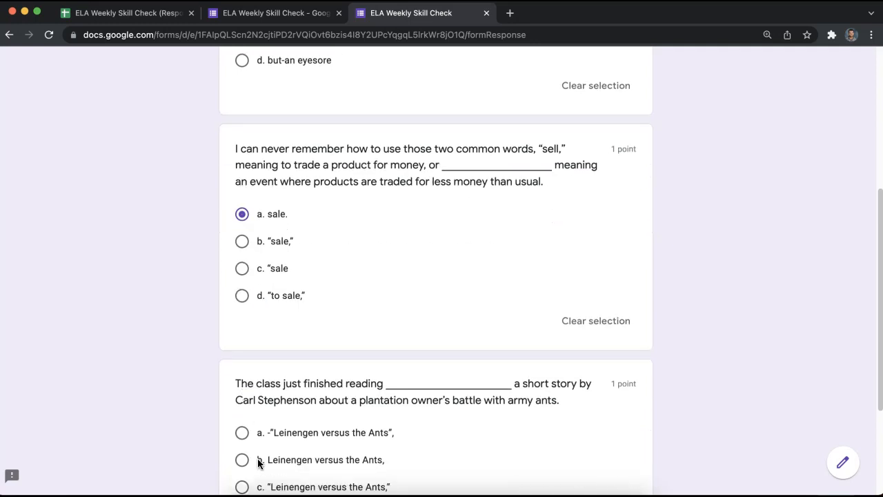
{"action": "left_click", "coordinate": [241, 433]}
{"action": "scroll", "coordinate": [235, 414], "scroll_direction": "down", "scroll_amount": 3}
{"action": "left_click", "coordinate": [313, 402]}
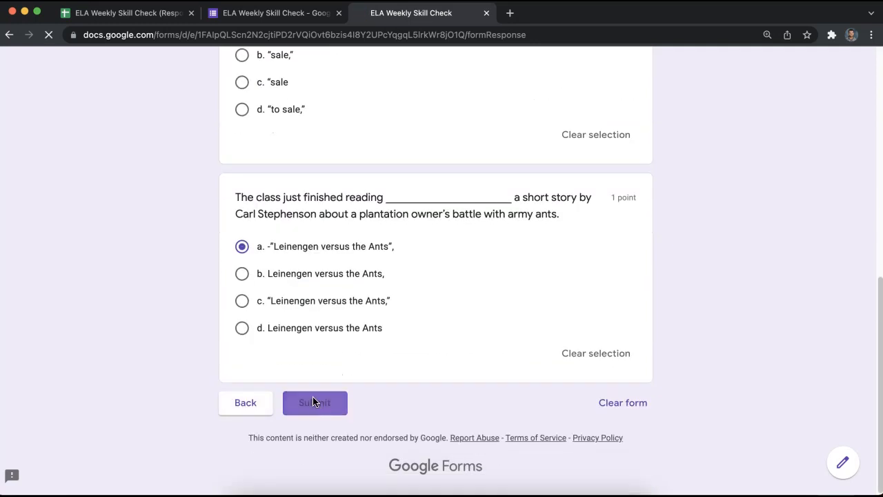
{"action": "left_click", "coordinate": [119, 19]}
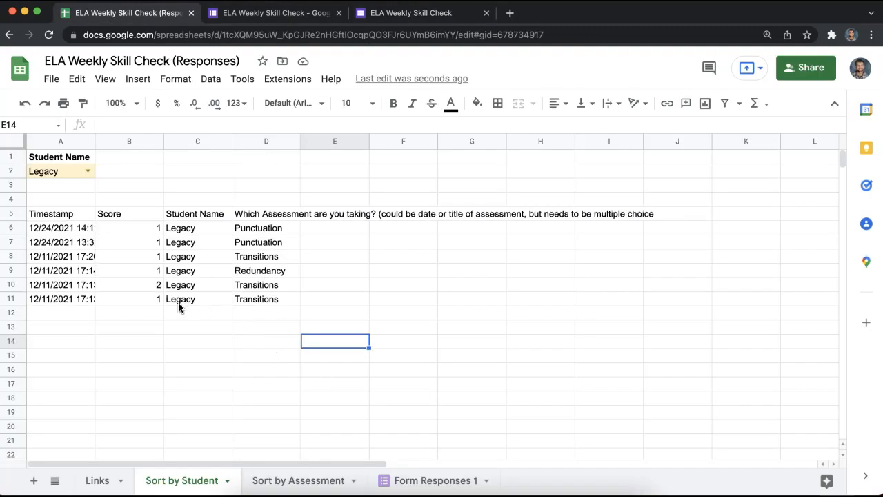
Check the new response row, filter Sort by Assessment to Punctuation, and view Form Responses 1.
{"action": "left_click", "coordinate": [274, 298]}
{"action": "left_click", "coordinate": [52, 299], "text": "shift"}
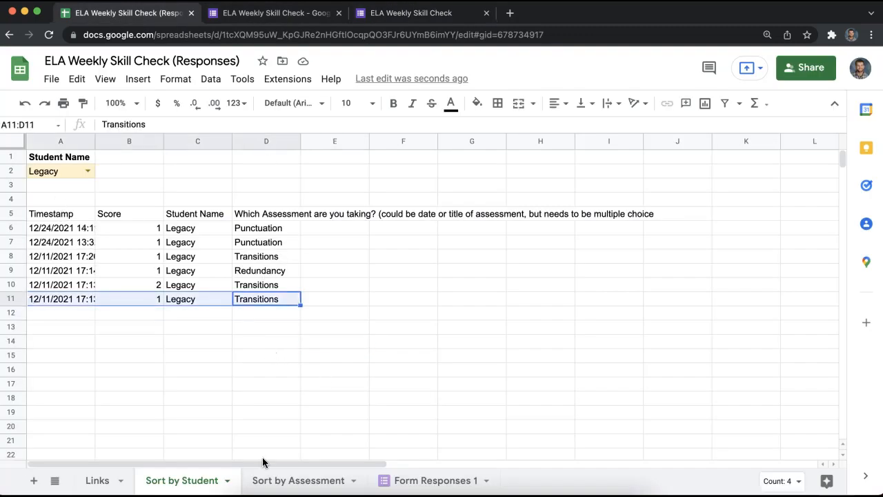
{"action": "left_click", "coordinate": [288, 482]}
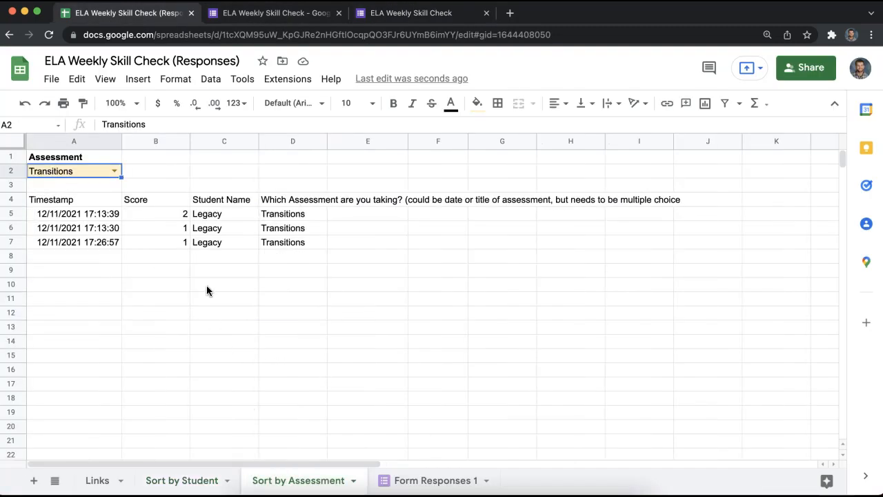
{"action": "left_click", "coordinate": [103, 171]}
{"action": "left_click", "coordinate": [87, 221]}
{"action": "left_click", "coordinate": [429, 479]}
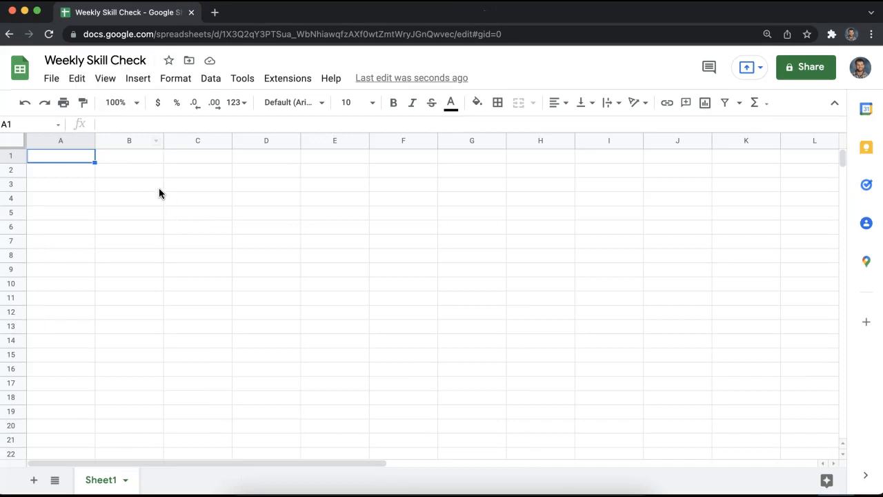
Create a new form linked to the Weekly Skill Check spreadsheet from Tools and open it.
{"action": "left_click", "coordinate": [210, 80]}
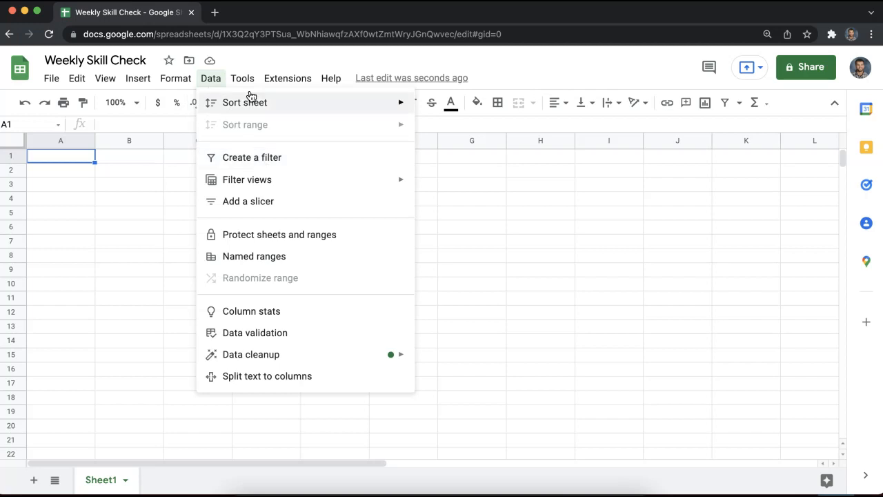
{"action": "mouse_move", "coordinate": [239, 85]}
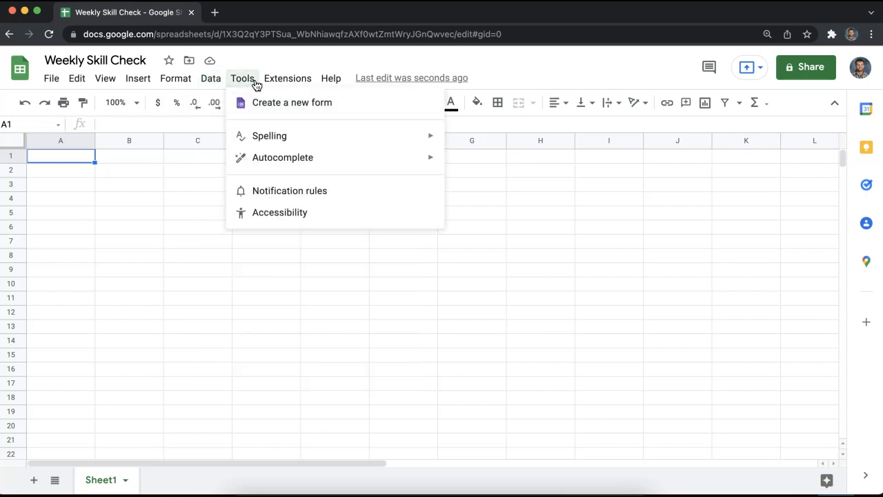
{"action": "left_click", "coordinate": [262, 103]}
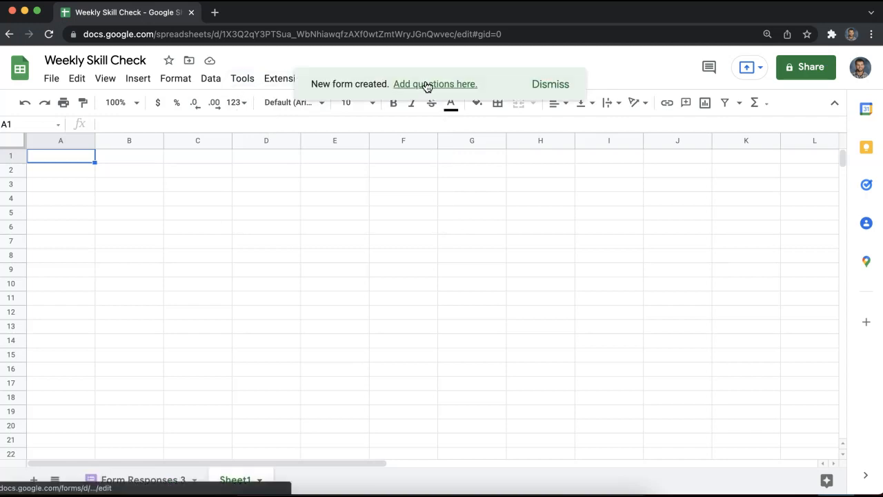
{"action": "left_click", "coordinate": [426, 85]}
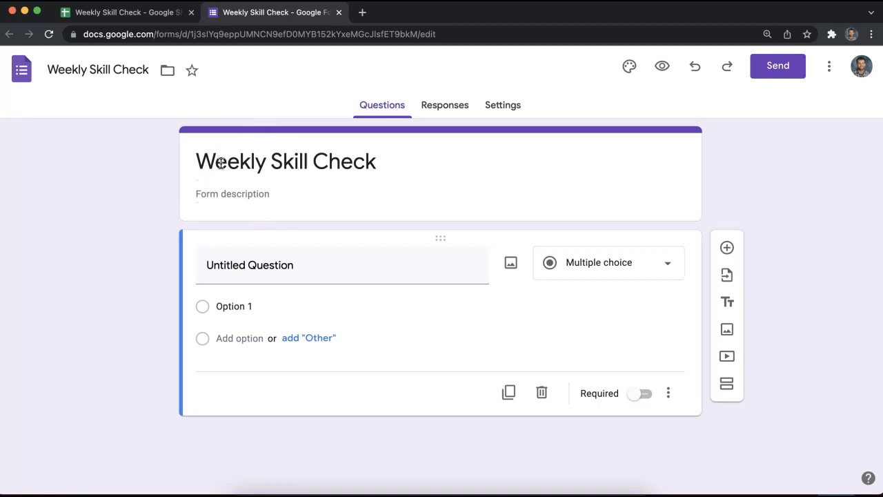
Title the first question 'What is your name' and make it a Dropdown.
{"action": "left_click", "coordinate": [295, 264]}
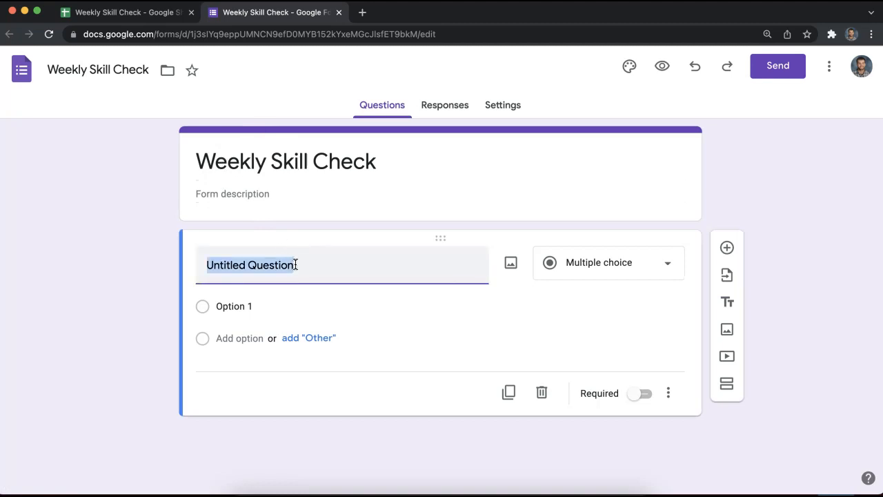
{"action": "type", "text": "St"}
{"action": "key", "text": "BackSpace"}
{"action": "key", "text": "BackSpace"}
{"action": "type", "text": "What is your name?"}
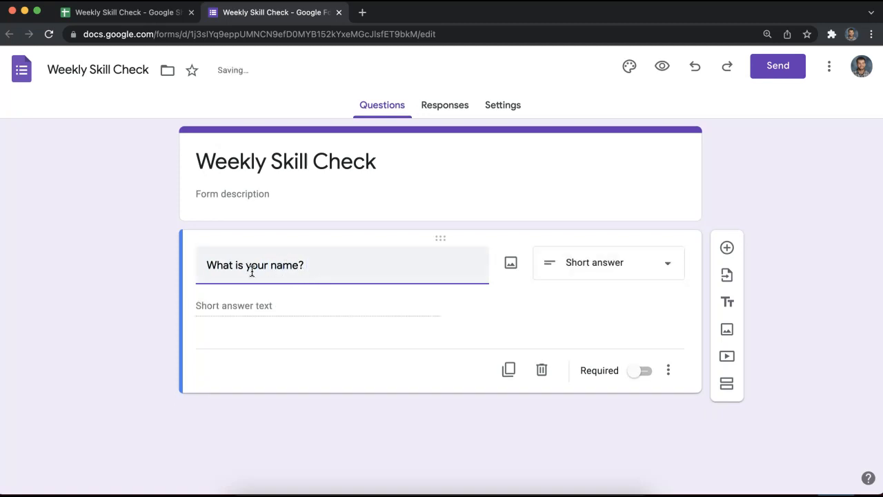
{"action": "left_click", "coordinate": [615, 273]}
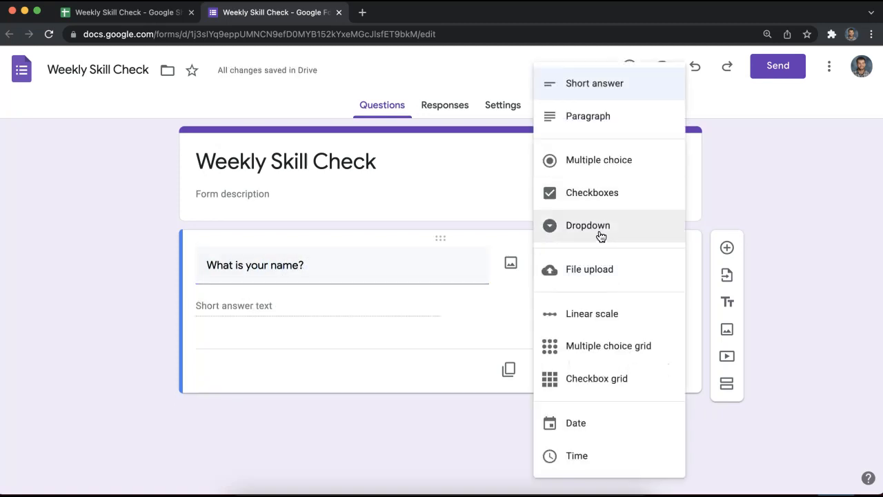
{"action": "left_click", "coordinate": [600, 234]}
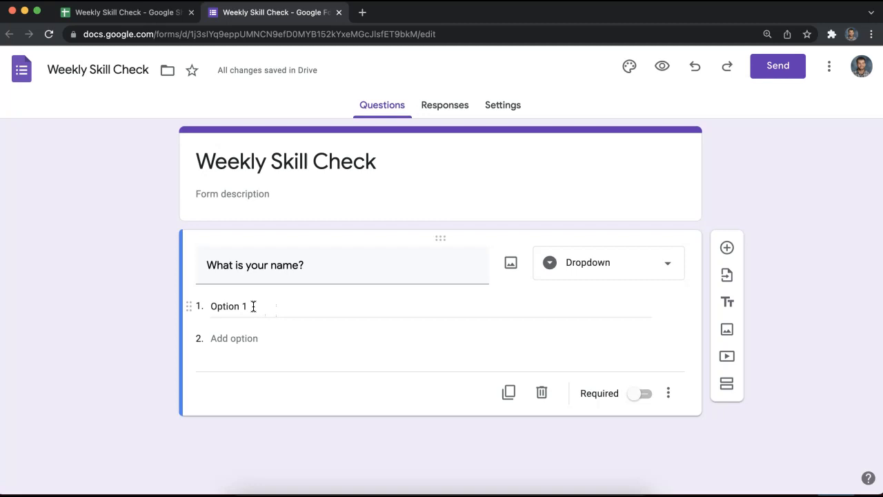
{"action": "left_click", "coordinate": [567, 263]}
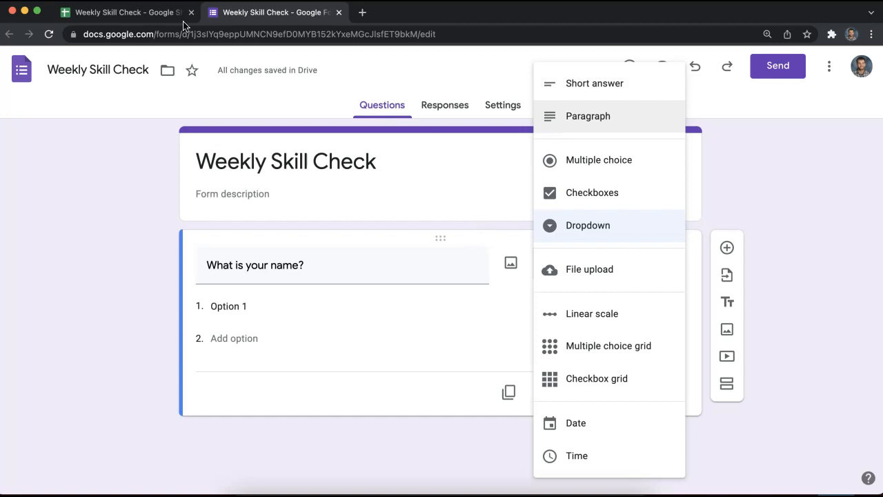
{"action": "left_click", "coordinate": [624, 223]}
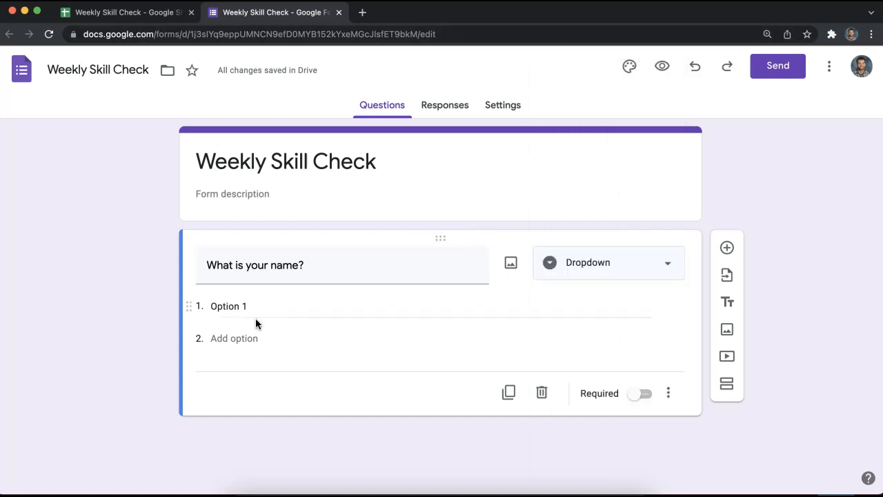
Enter five student names as the dropdown's answer options.
{"action": "left_click", "coordinate": [251, 310]}
{"action": "type", "text": "Justin"}
{"action": "key", "text": "Return"}
{"action": "type", "text": "Drew"}
{"action": "key", "text": "Return"}
{"action": "type", "text": "Dave"}
{"action": "key", "text": "Return"}
{"action": "type", "text": "ba"}
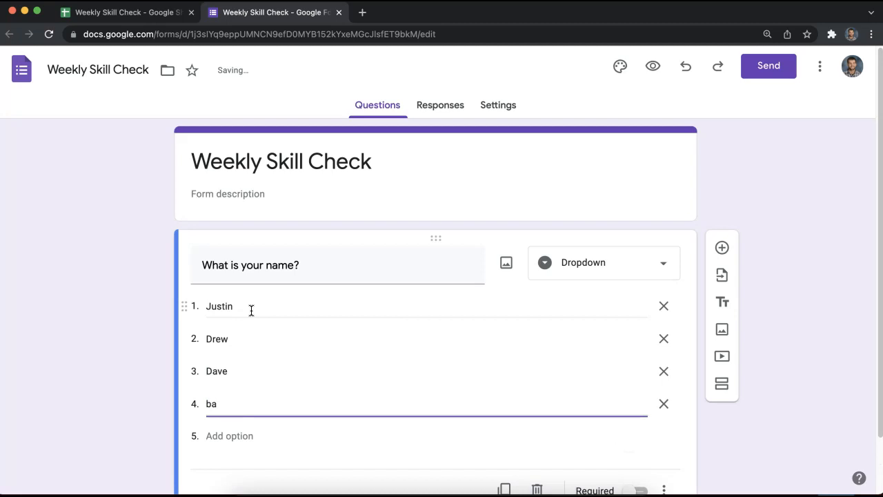
{"action": "type", "text": "iley"}
{"action": "key", "text": "Return"}
{"action": "type", "text": "Mitch"}
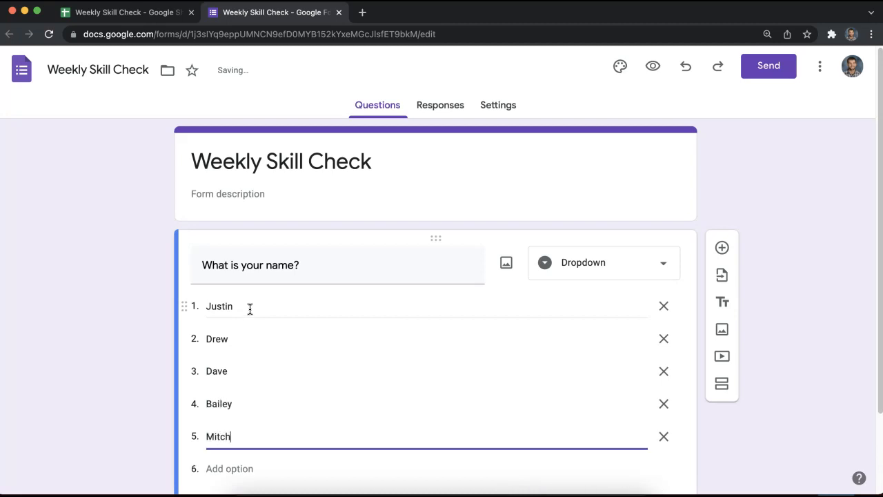
{"action": "left_click", "coordinate": [131, 333]}
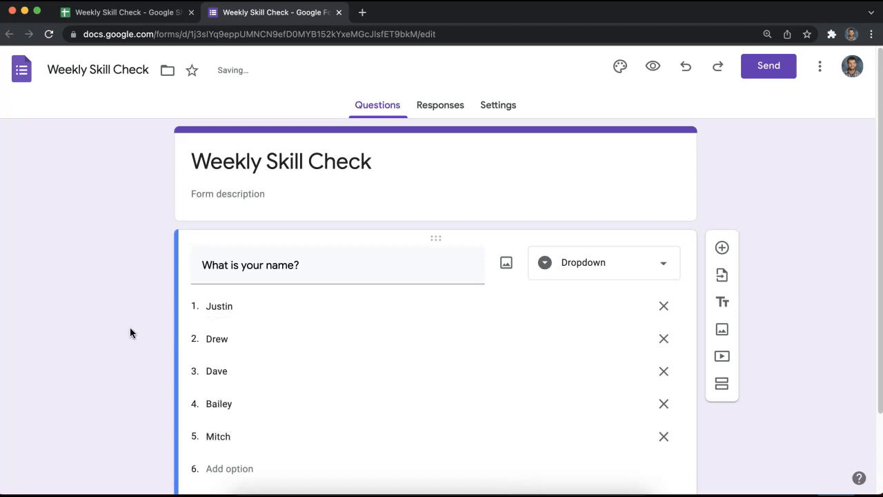
{"action": "scroll", "coordinate": [241, 318], "scroll_direction": "down", "scroll_amount": 2}
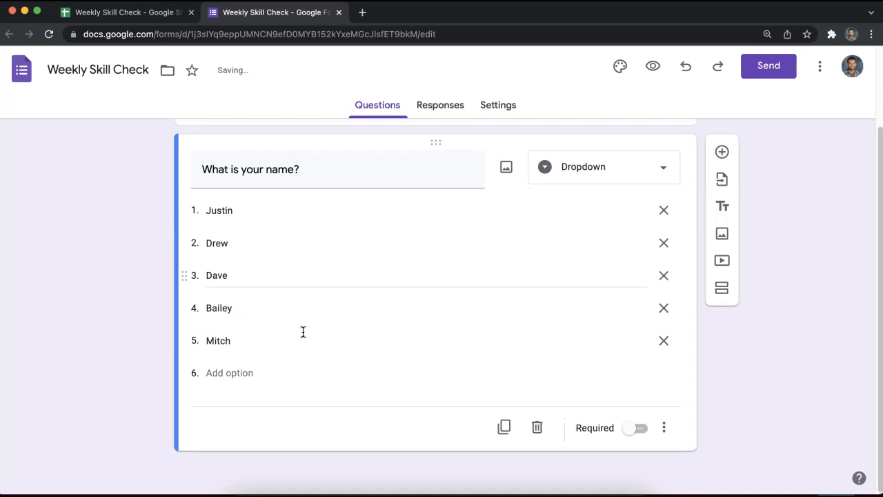
Add multiple-choice question 'What assessment are you taking?' with option Transitions, then a new section.
{"action": "left_click", "coordinate": [722, 153]}
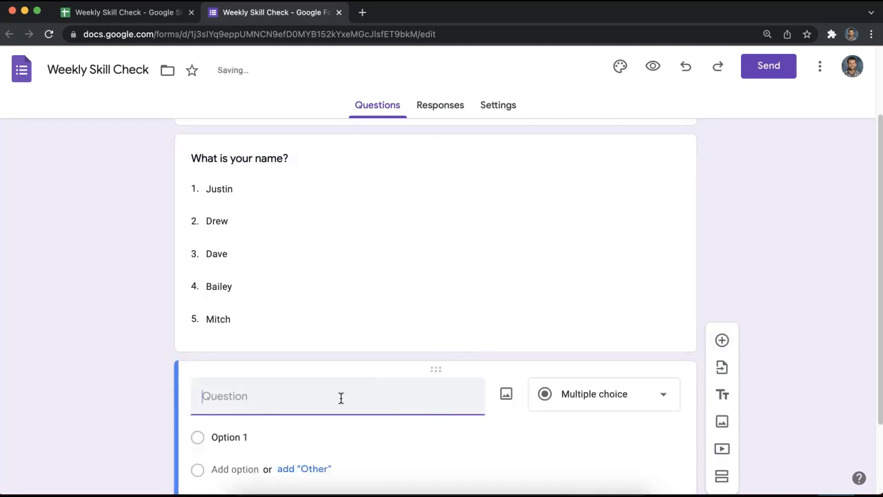
{"action": "left_click", "coordinate": [563, 398]}
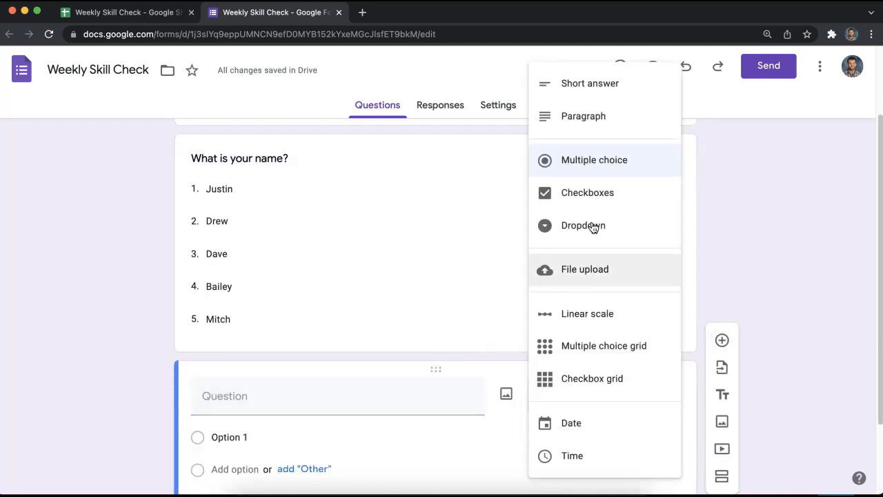
{"action": "left_click", "coordinate": [601, 164]}
{"action": "left_click", "coordinate": [268, 394]}
{"action": "left_click", "coordinate": [260, 432]}
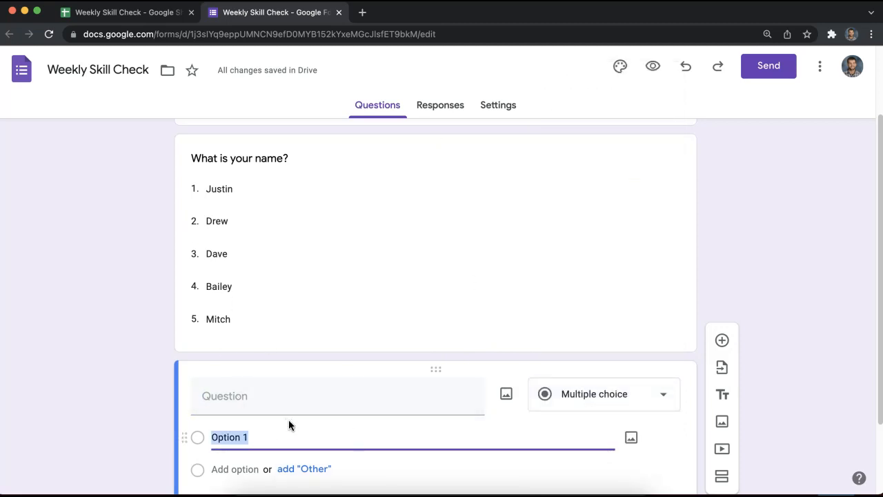
{"action": "left_click", "coordinate": [267, 400]}
{"action": "type", "text": "What"}
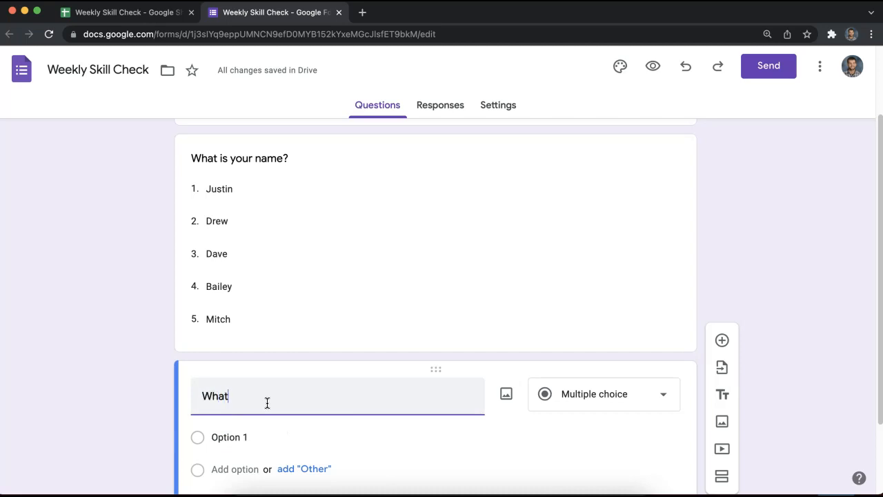
{"action": "type", "text": " assessment are you taking?"}
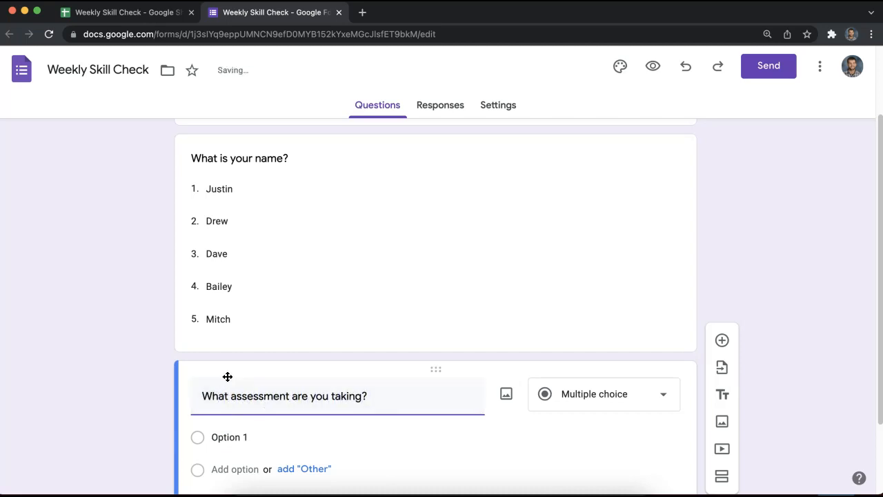
{"action": "left_click", "coordinate": [244, 437]}
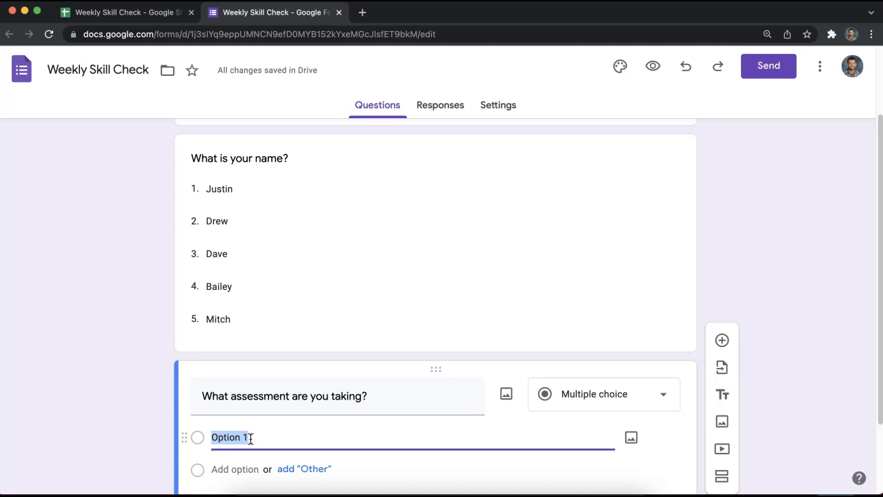
{"action": "type", "text": "Transitions"}
{"action": "left_click", "coordinate": [78, 375]}
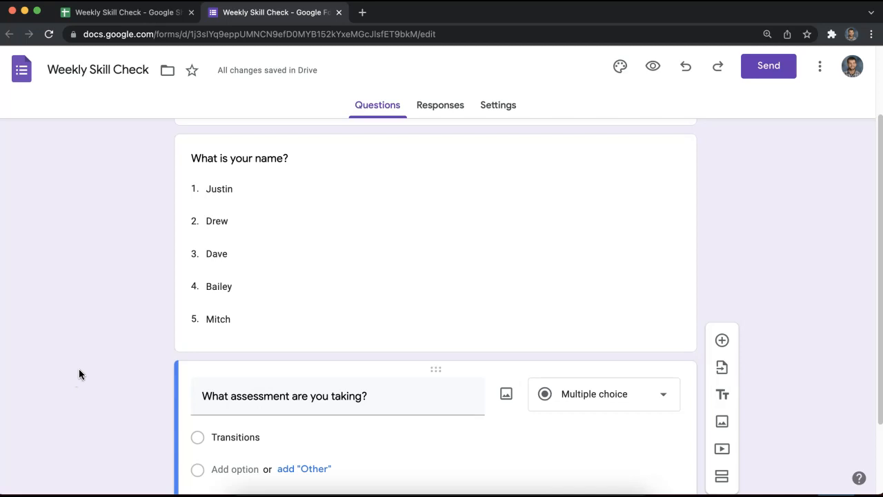
{"action": "scroll", "coordinate": [350, 409], "scroll_direction": "down", "scroll_amount": 3}
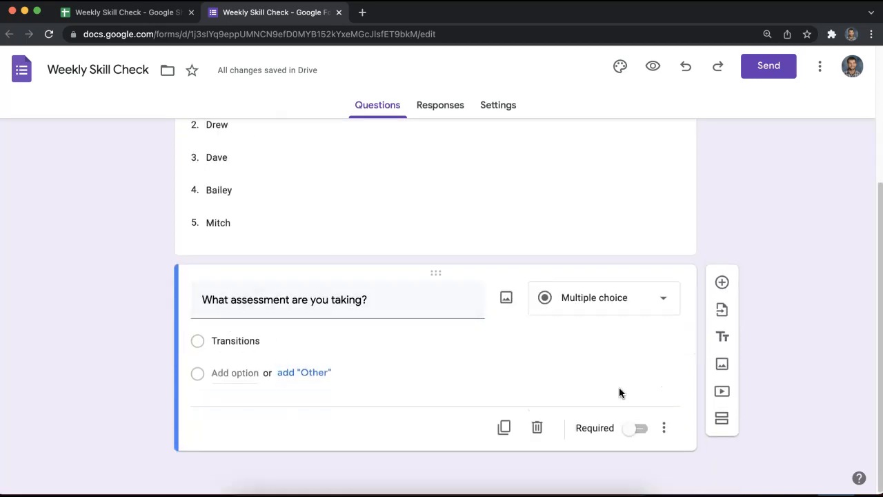
{"action": "left_click", "coordinate": [720, 419]}
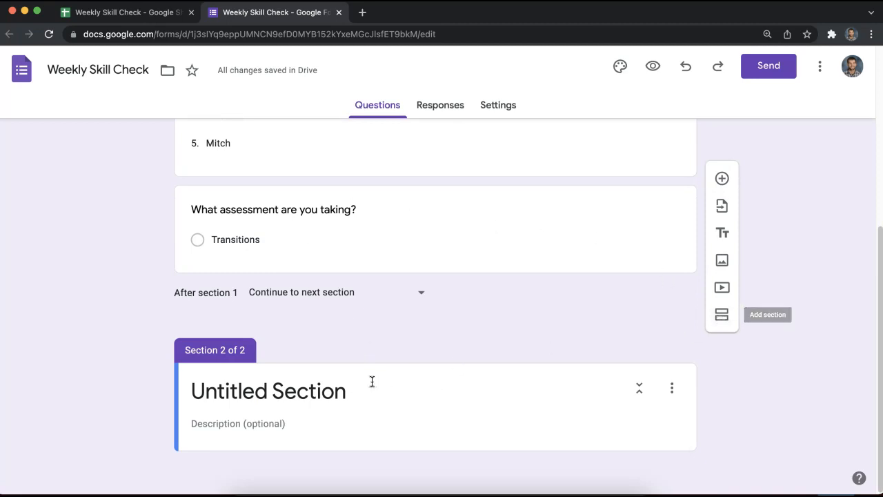
Rename the new section to 'Transitions'.
{"action": "left_click_drag", "start_coordinate": [375, 387], "coordinate": [114, 393]}
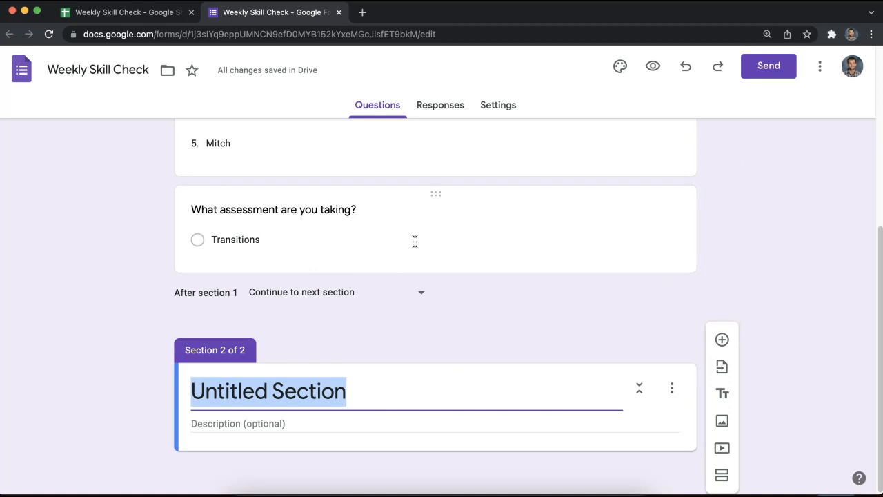
{"action": "left_click", "coordinate": [266, 241]}
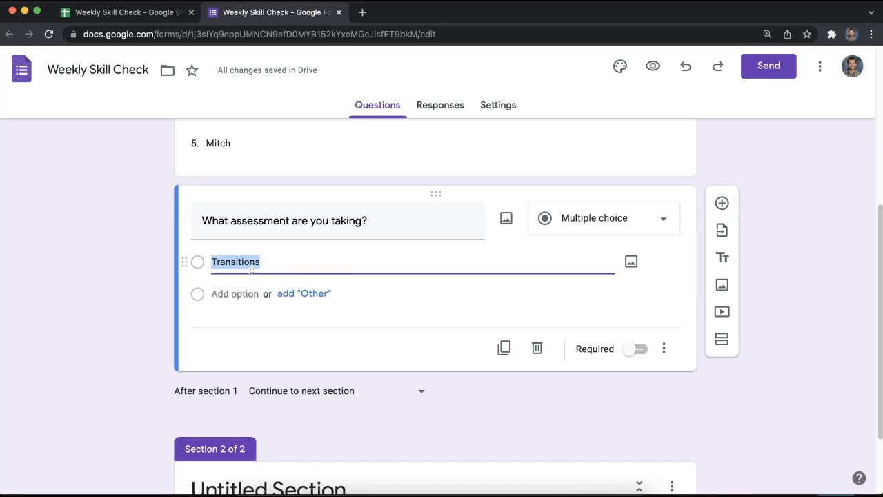
{"action": "scroll", "coordinate": [325, 322], "scroll_direction": "up", "scroll_amount": 3}
{"action": "scroll", "coordinate": [359, 368], "scroll_direction": "down", "scroll_amount": 5}
{"action": "left_click", "coordinate": [351, 389]}
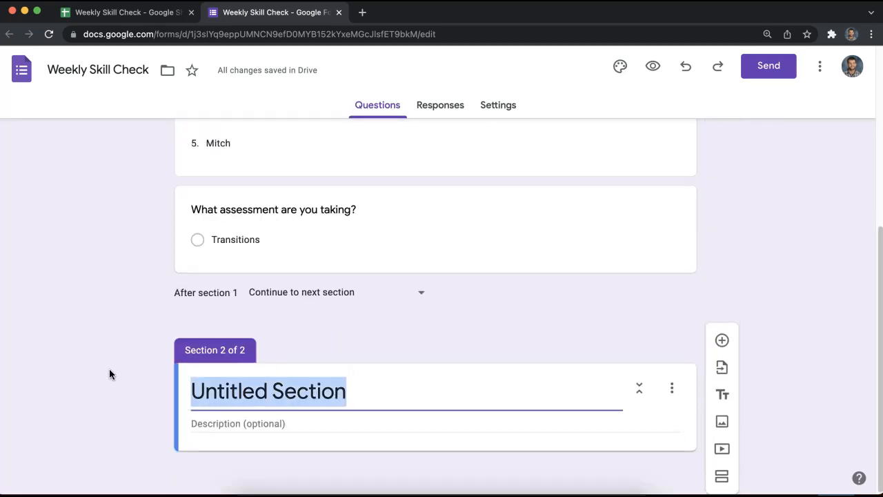
{"action": "type", "text": "Trantion"}
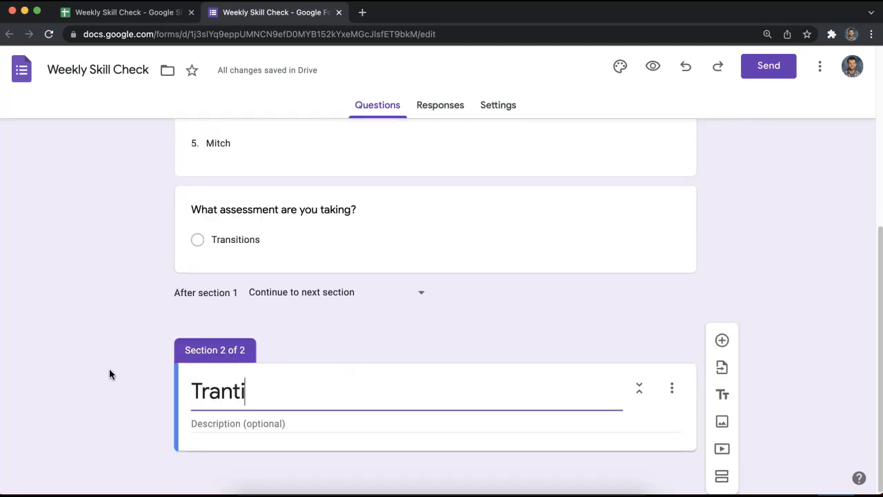
{"action": "key", "text": "BackSpace"}
{"action": "key", "text": "BackSpace"}
{"action": "key", "text": "BackSpace"}
{"action": "key", "text": "BackSpace"}
{"action": "type", "text": "sitions"}
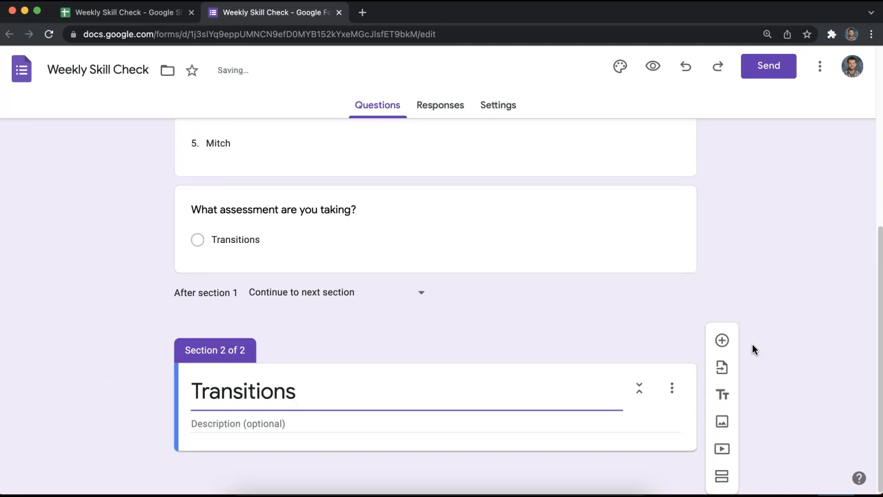
Add Question 1 and Question 2 to the Transitions section with four options each.
{"action": "left_click", "coordinate": [722, 340]}
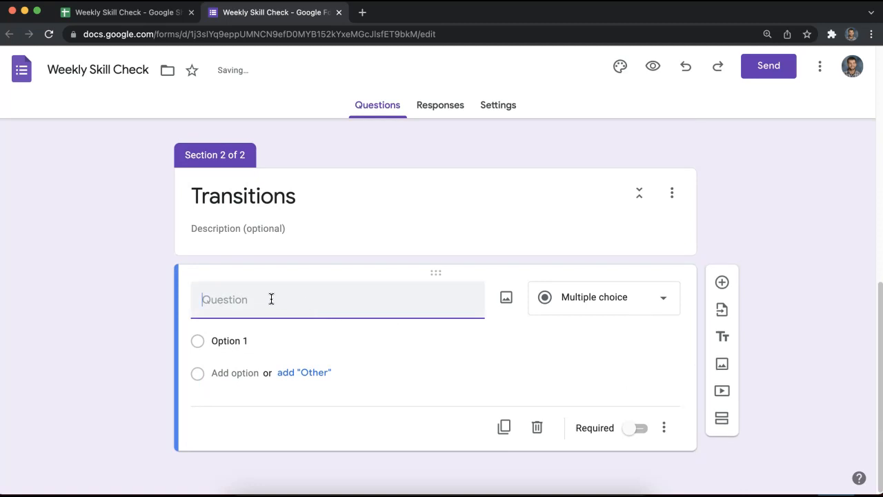
{"action": "type", "text": "Question"}
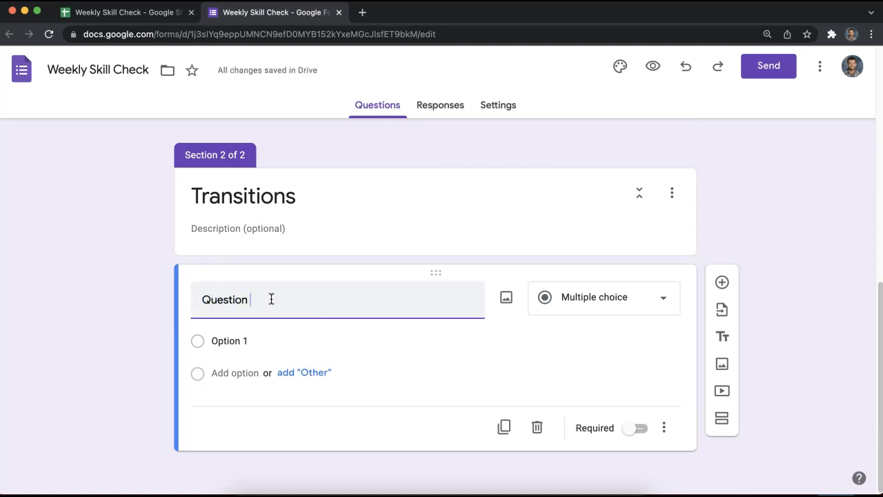
{"action": "left_click", "coordinate": [239, 339]}
{"action": "key", "text": "Return"}
{"action": "key", "text": "Return"}
{"action": "key", "text": "Return"}
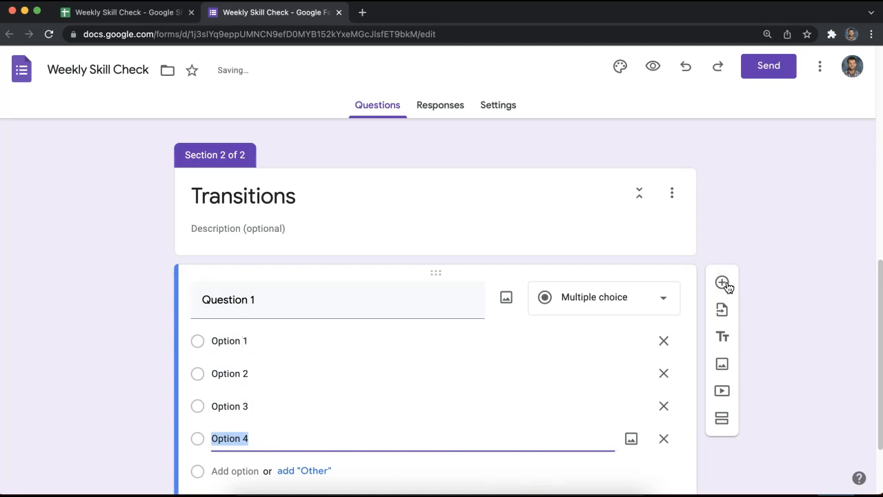
{"action": "left_click", "coordinate": [722, 283]}
{"action": "type", "text": "Question 2"}
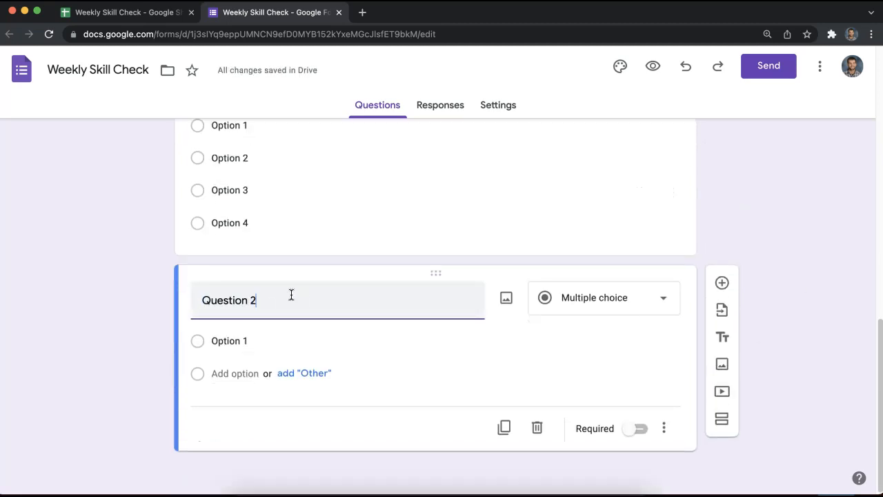
{"action": "left_click", "coordinate": [284, 345]}
{"action": "type", "text": "Option 1 Option 2 Option 3 Option 4"}
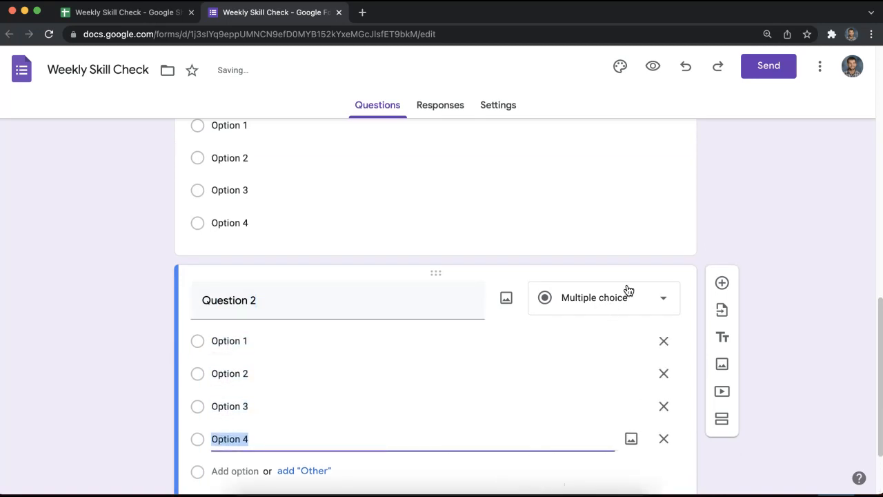
Add Question 3 and paste in its options, Option 1 through Option 4.
{"action": "left_click", "coordinate": [722, 283]}
{"action": "type", "text": "Question 3"}
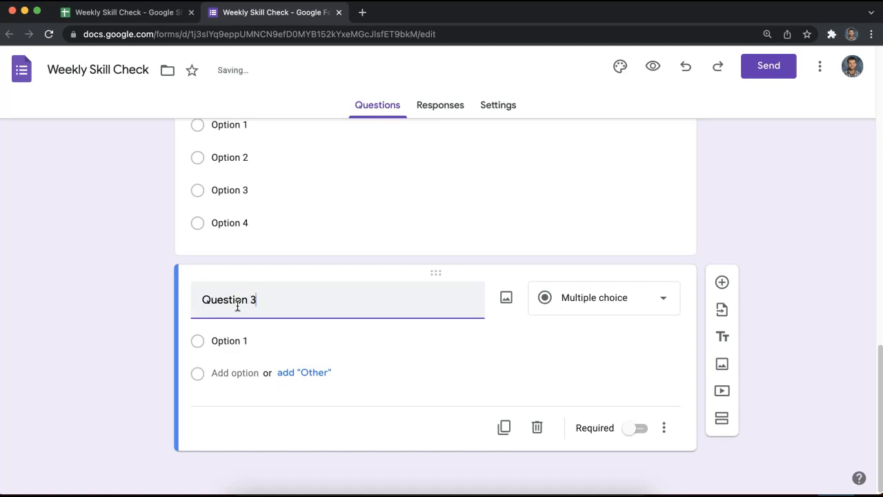
{"action": "left_click", "coordinate": [239, 340]}
{"action": "type", "text": "Option 1 Option 2 Option 3 Option 4"}
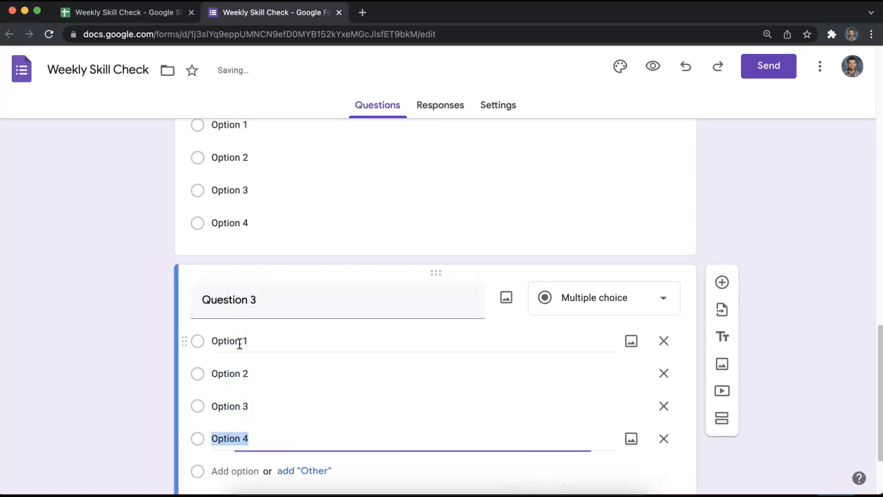
{"action": "scroll", "coordinate": [733, 264], "scroll_direction": "down", "scroll_amount": 3}
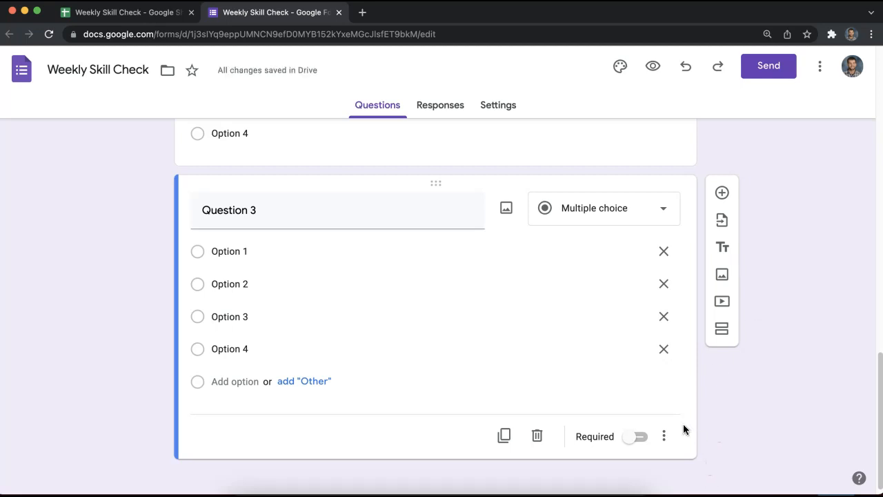
{"action": "scroll", "coordinate": [698, 418], "scroll_direction": "up", "scroll_amount": 10}
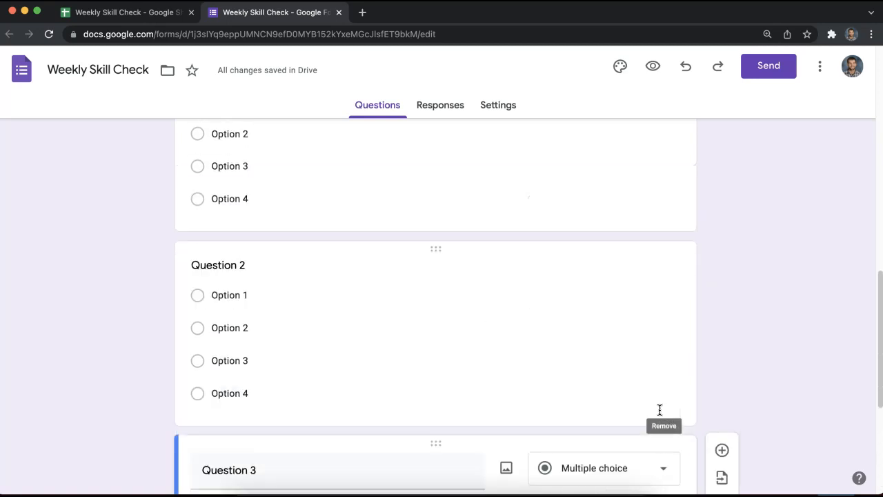
Turn on 'Make this a quiz' in the form's settings.
{"action": "left_click", "coordinate": [447, 116]}
{"action": "left_click", "coordinate": [521, 108]}
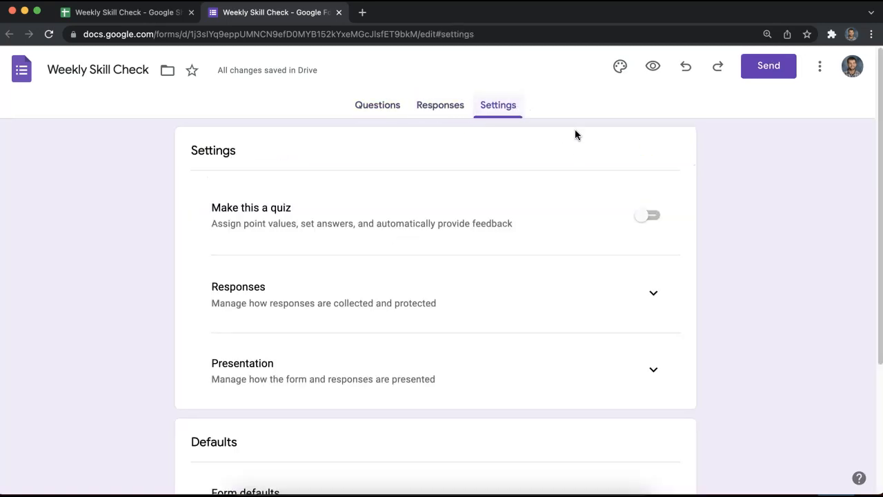
{"action": "left_click", "coordinate": [649, 217]}
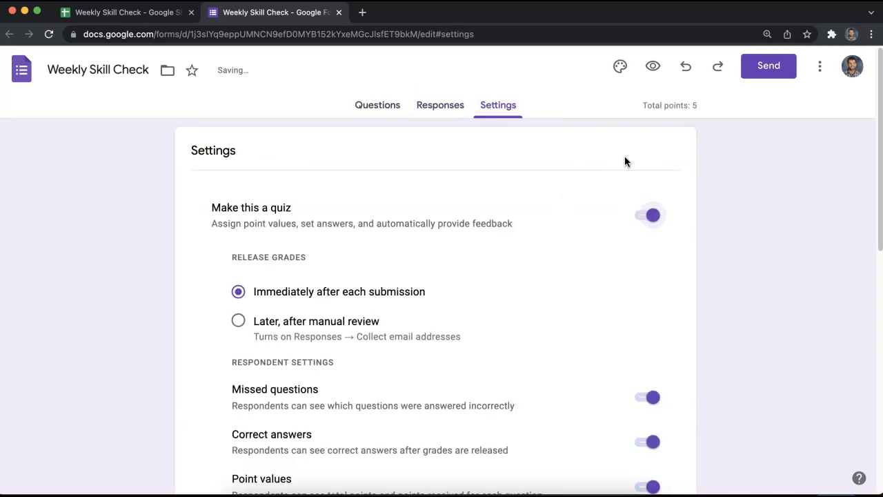
{"action": "left_click", "coordinate": [385, 108]}
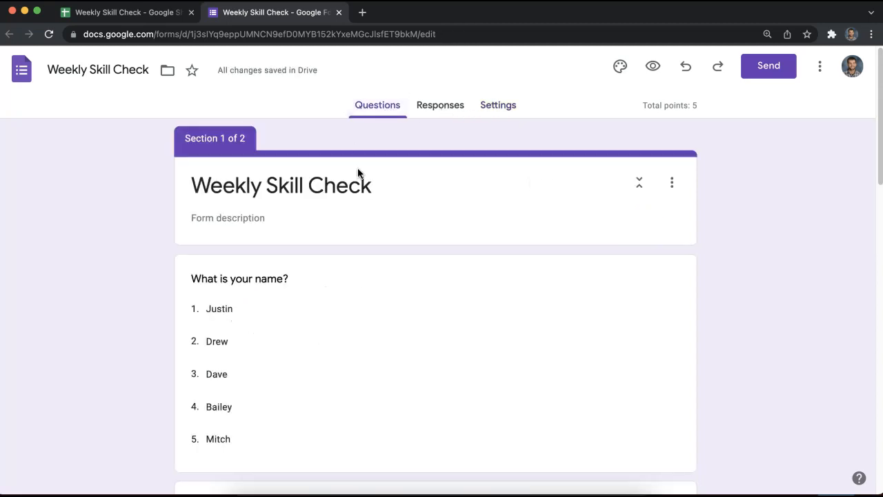
{"action": "left_click", "coordinate": [484, 109]}
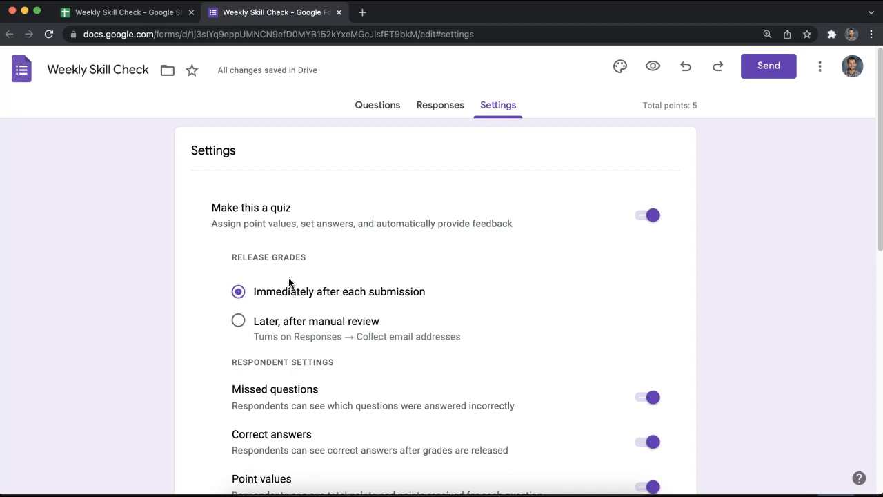
Turn on 'Collect email addresses' under the Responses settings.
{"action": "scroll", "coordinate": [531, 301], "scroll_direction": "down", "scroll_amount": 3}
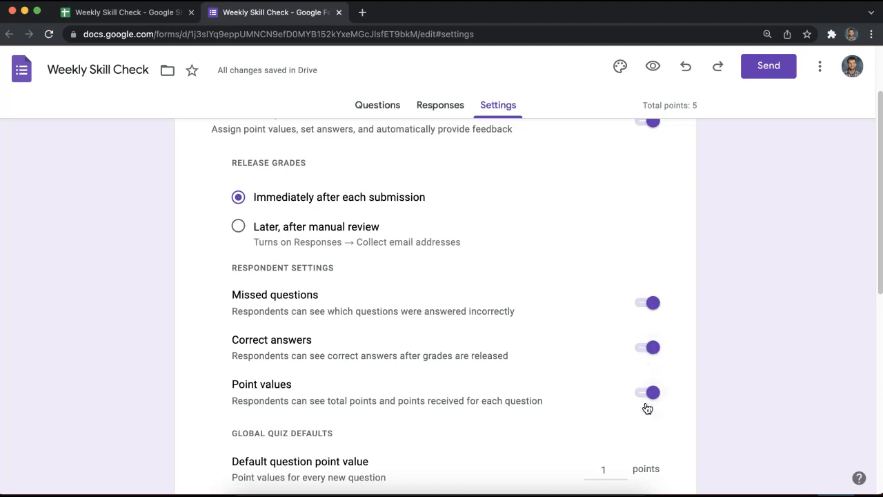
{"action": "scroll", "coordinate": [638, 351], "scroll_direction": "down", "scroll_amount": 5}
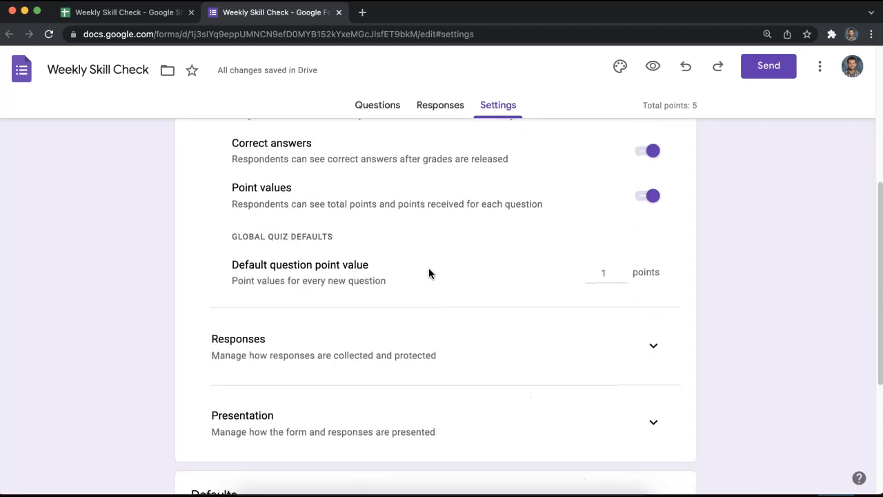
{"action": "scroll", "coordinate": [348, 303], "scroll_direction": "down", "scroll_amount": 1}
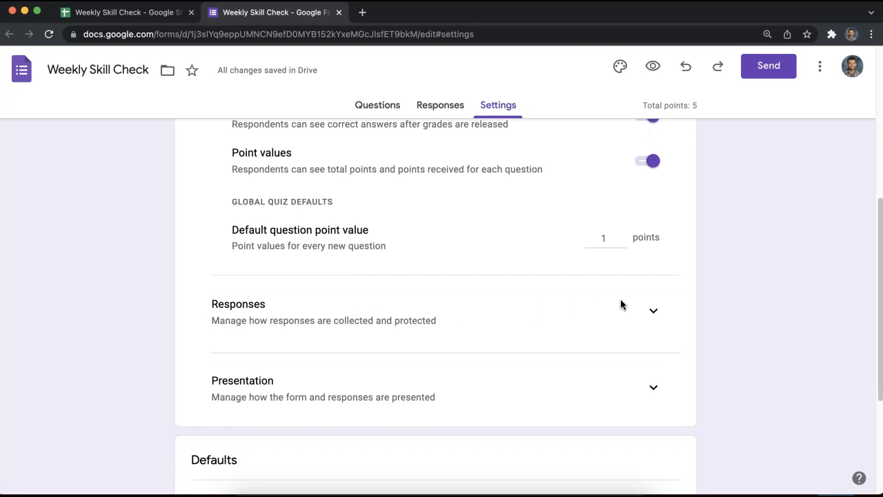
{"action": "left_click", "coordinate": [654, 314]}
{"action": "scroll", "coordinate": [646, 311], "scroll_direction": "down", "scroll_amount": 2}
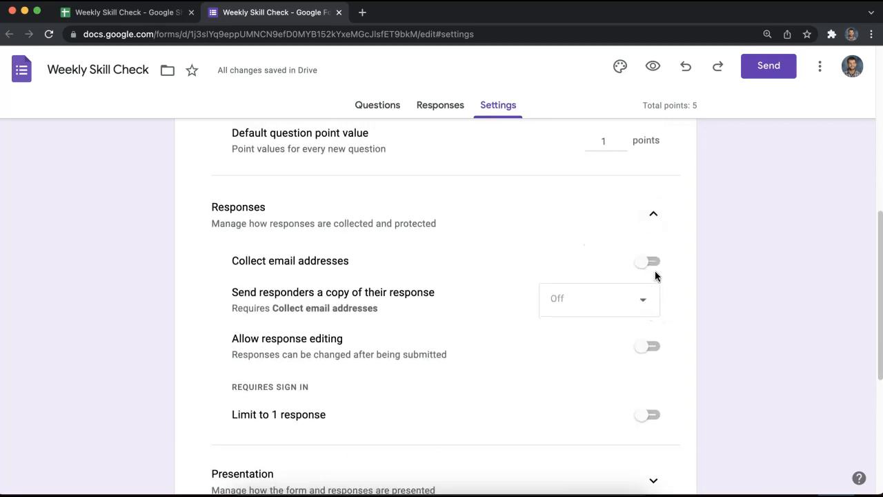
{"action": "scroll", "coordinate": [654, 270], "scroll_direction": "down", "scroll_amount": 2}
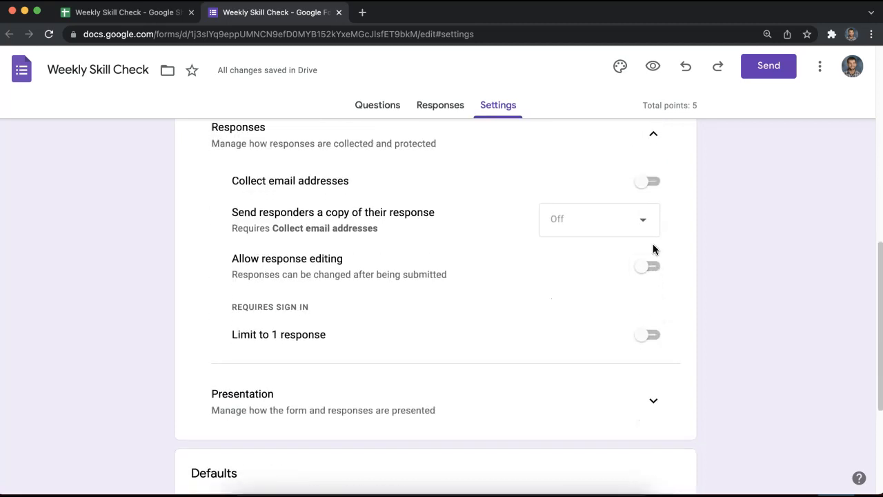
{"action": "left_click", "coordinate": [649, 185]}
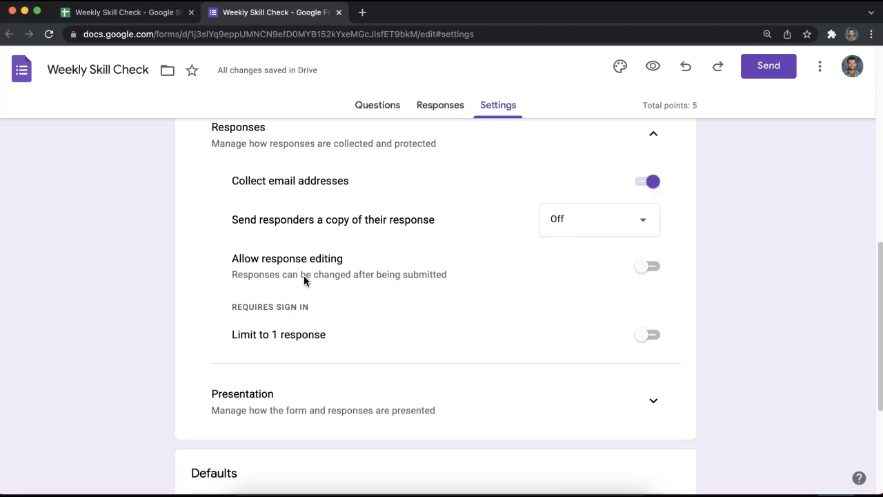
Expand the Form defaults and Question defaults settings sections.
{"action": "scroll", "coordinate": [305, 276], "scroll_direction": "up", "scroll_amount": 1}
{"action": "scroll", "coordinate": [306, 277], "scroll_direction": "down", "scroll_amount": 3}
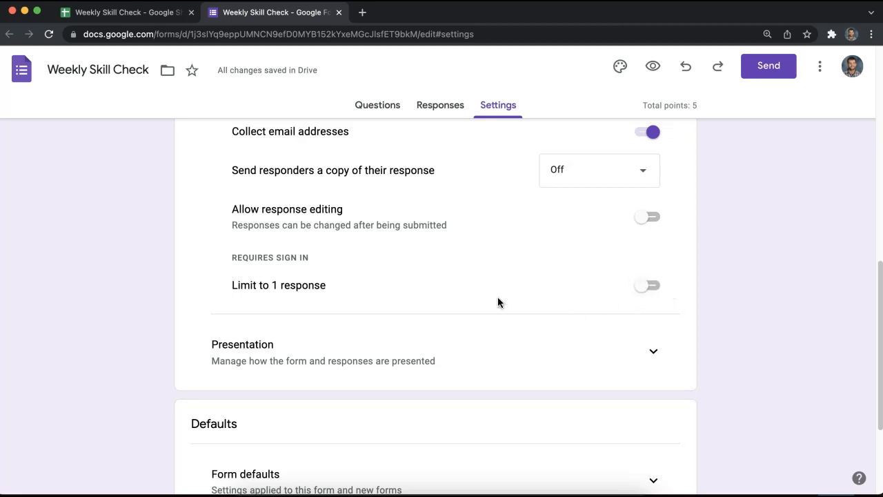
{"action": "scroll", "coordinate": [118, 334], "scroll_direction": "down", "scroll_amount": 5}
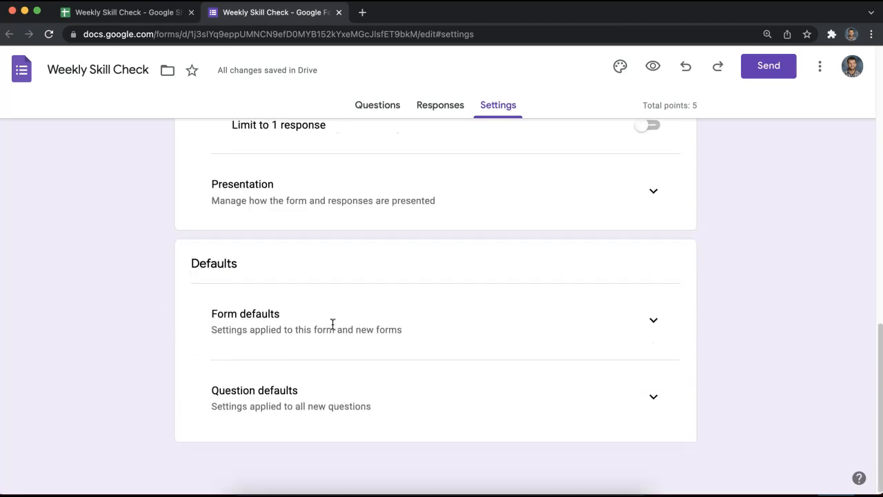
{"action": "left_click", "coordinate": [652, 319]}
{"action": "scroll", "coordinate": [656, 349], "scroll_direction": "down", "scroll_amount": 1}
{"action": "left_click", "coordinate": [652, 396]}
{"action": "scroll", "coordinate": [652, 398], "scroll_direction": "up", "scroll_amount": 10}
Check the name question's answer key, leaving it unchanged.
{"action": "left_click", "coordinate": [377, 106]}
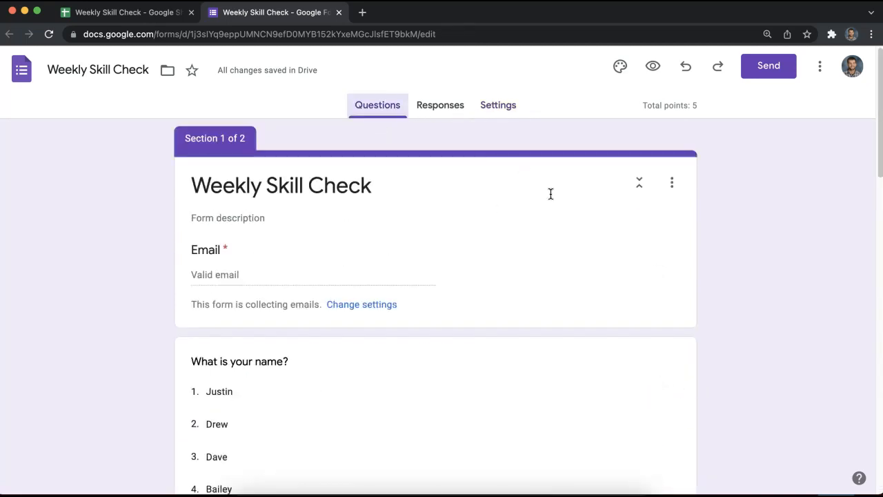
{"action": "scroll", "coordinate": [552, 207], "scroll_direction": "down", "scroll_amount": 3}
{"action": "scroll", "coordinate": [483, 248], "scroll_direction": "down", "scroll_amount": 2}
{"action": "scroll", "coordinate": [414, 258], "scroll_direction": "up", "scroll_amount": 5}
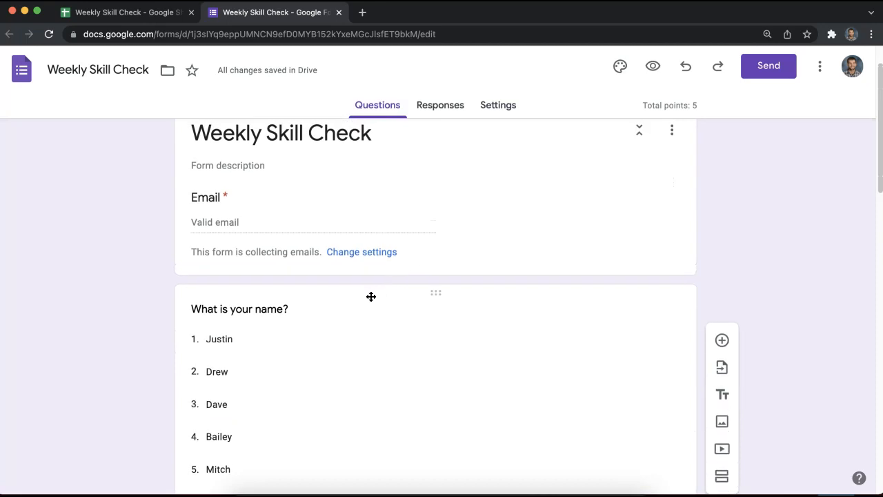
{"action": "scroll", "coordinate": [299, 255], "scroll_direction": "up", "scroll_amount": 1}
{"action": "left_click", "coordinate": [260, 248]}
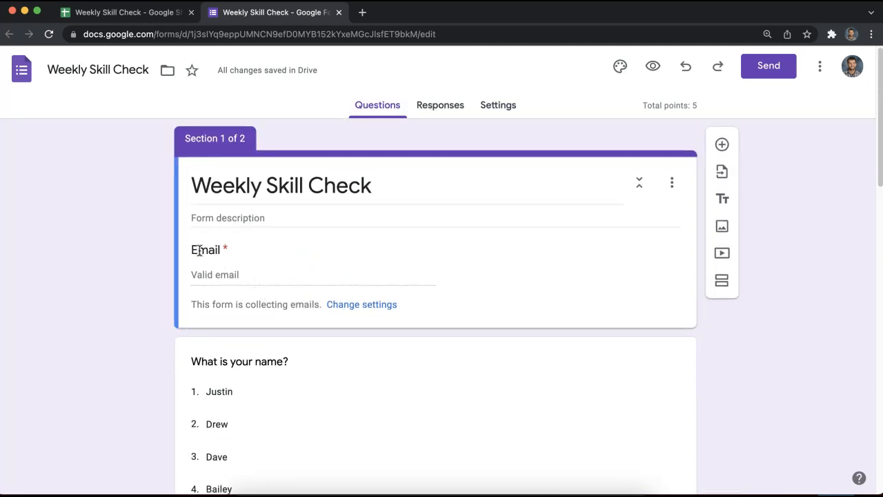
{"action": "scroll", "coordinate": [213, 234], "scroll_direction": "down", "scroll_amount": 4}
{"action": "scroll", "coordinate": [221, 189], "scroll_direction": "up", "scroll_amount": 1}
{"action": "left_click", "coordinate": [219, 182]}
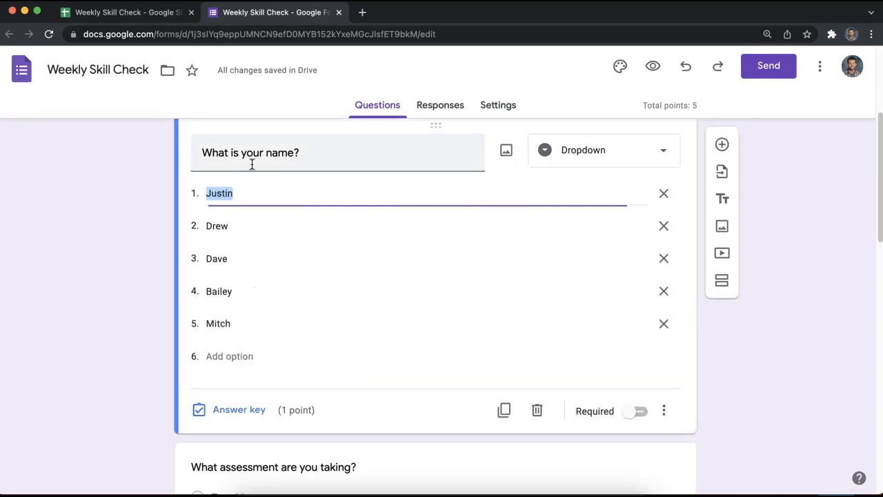
{"action": "left_click", "coordinate": [238, 409]}
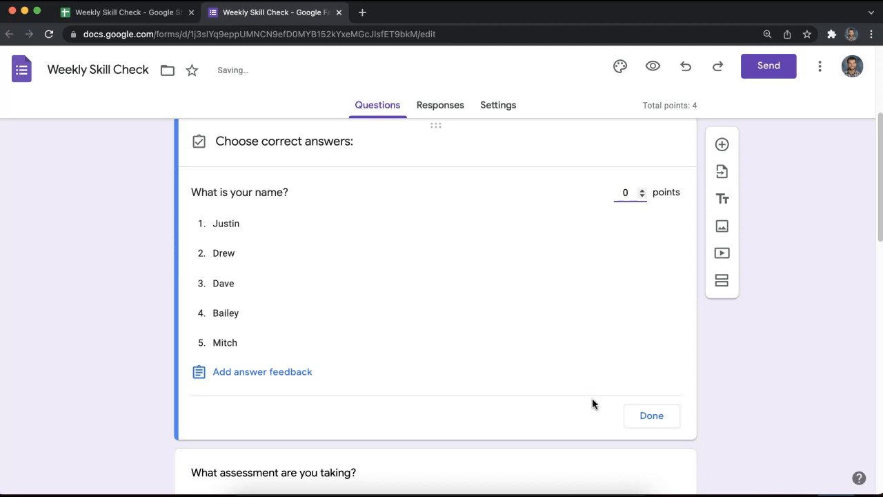
{"action": "left_click", "coordinate": [629, 416]}
Lower the assessment question's points to 0 in its answer key.
{"action": "scroll", "coordinate": [371, 395], "scroll_direction": "down", "scroll_amount": 3}
{"action": "left_click", "coordinate": [274, 262]}
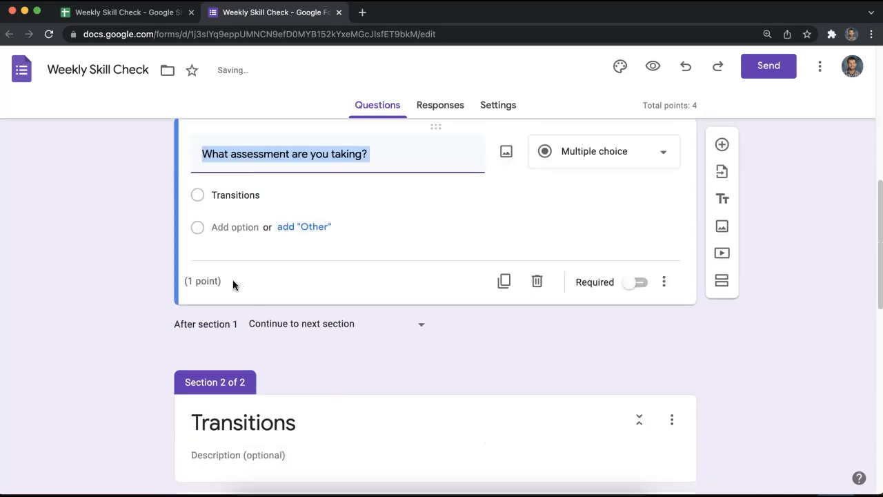
{"action": "left_click", "coordinate": [196, 274]}
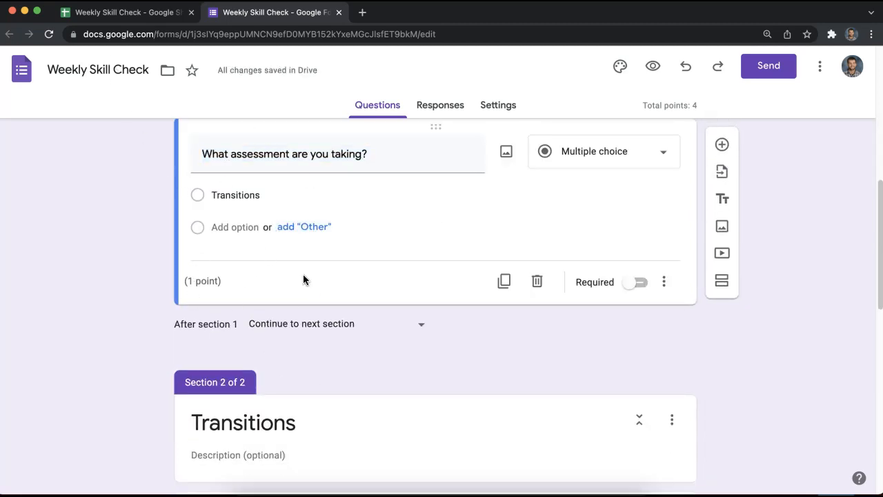
{"action": "scroll", "coordinate": [315, 250], "scroll_direction": "up", "scroll_amount": 2}
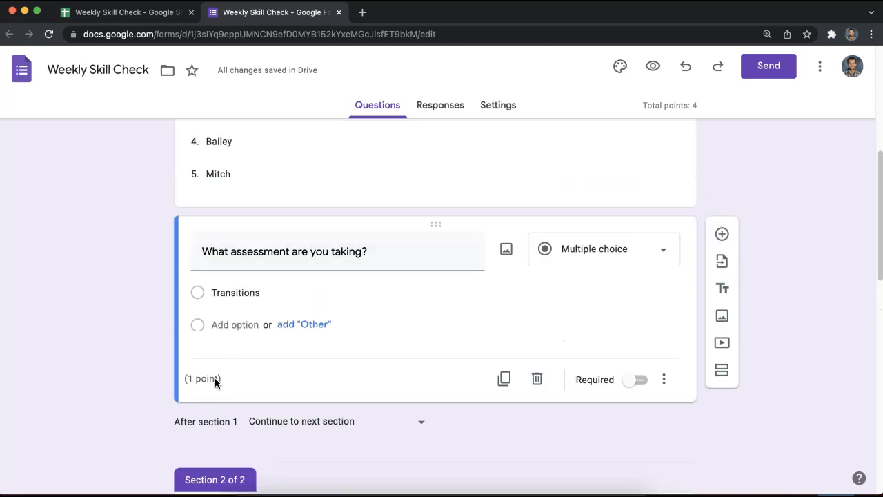
{"action": "left_click", "coordinate": [435, 176]}
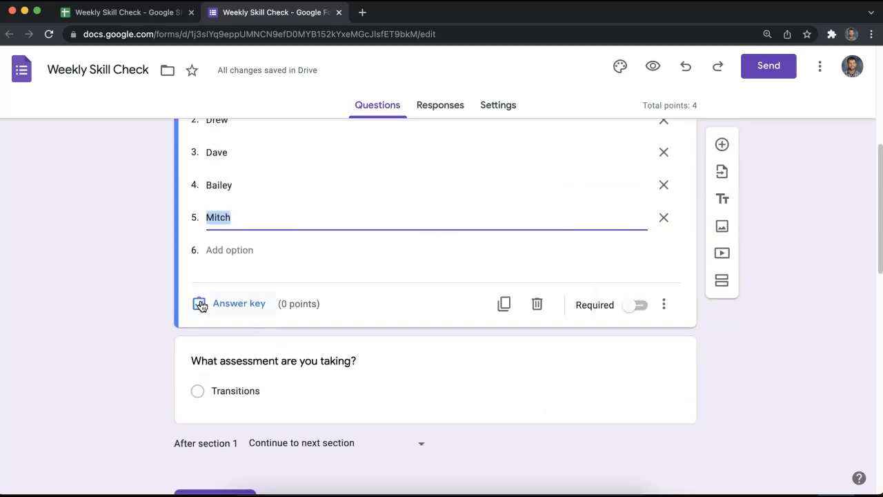
{"action": "left_click", "coordinate": [204, 359]}
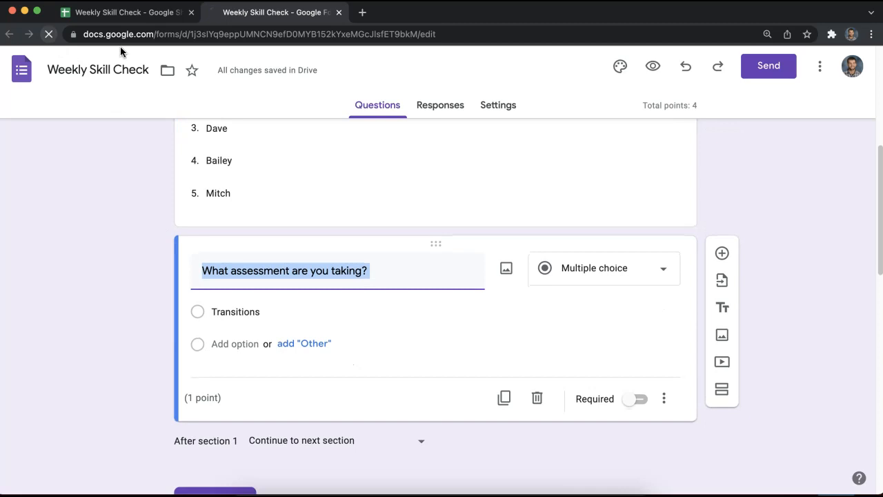
{"action": "scroll", "coordinate": [425, 321], "scroll_direction": "down", "scroll_amount": 6}
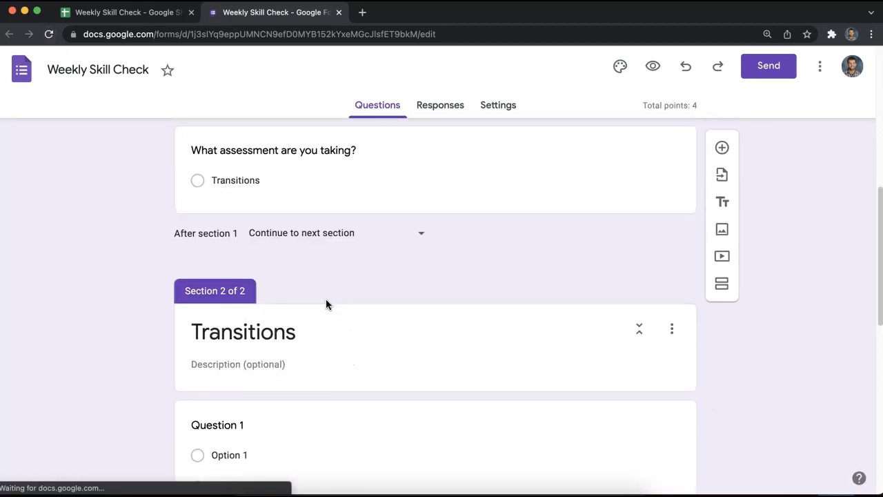
{"action": "left_click", "coordinate": [324, 169]}
{"action": "left_click", "coordinate": [235, 307]}
{"action": "left_click", "coordinate": [642, 225]}
{"action": "left_click", "coordinate": [674, 334]}
{"action": "scroll", "coordinate": [305, 308], "scroll_direction": "down", "scroll_amount": 5}
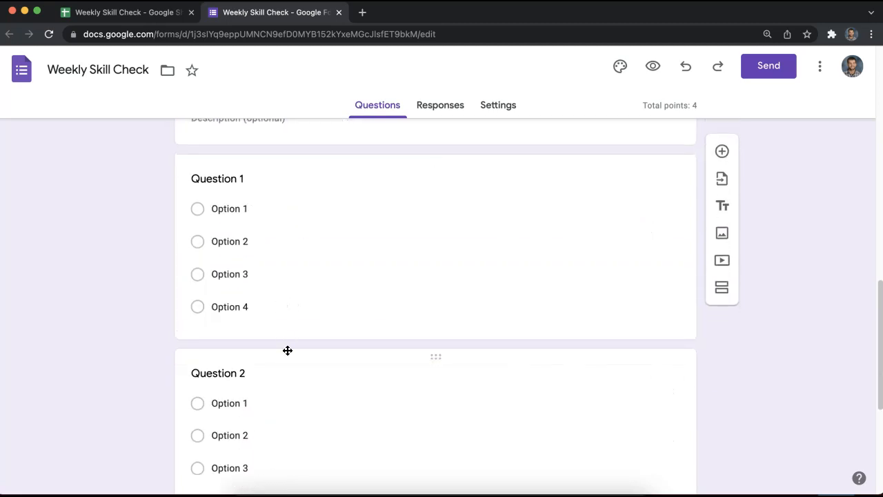
Mark Option 1 as the correct answer for Transitions Question 1.
{"action": "left_click", "coordinate": [287, 350]}
{"action": "left_click", "coordinate": [285, 218]}
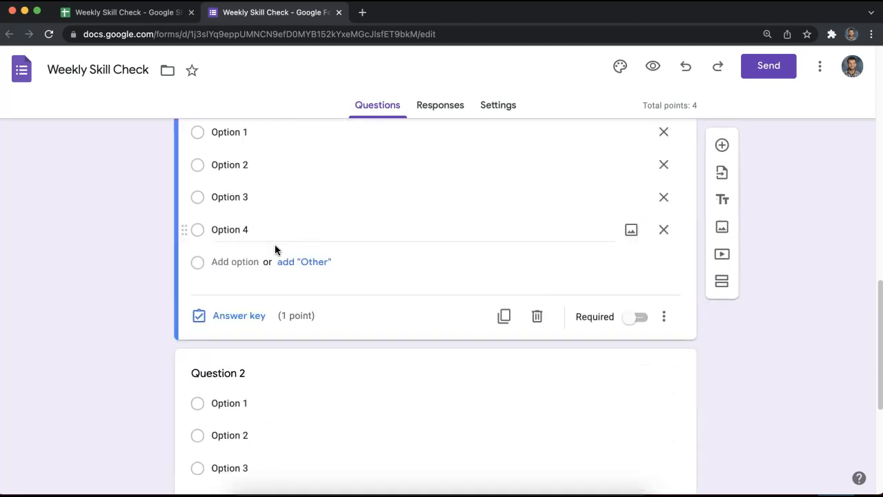
{"action": "left_click", "coordinate": [233, 315]}
{"action": "left_click", "coordinate": [198, 231]}
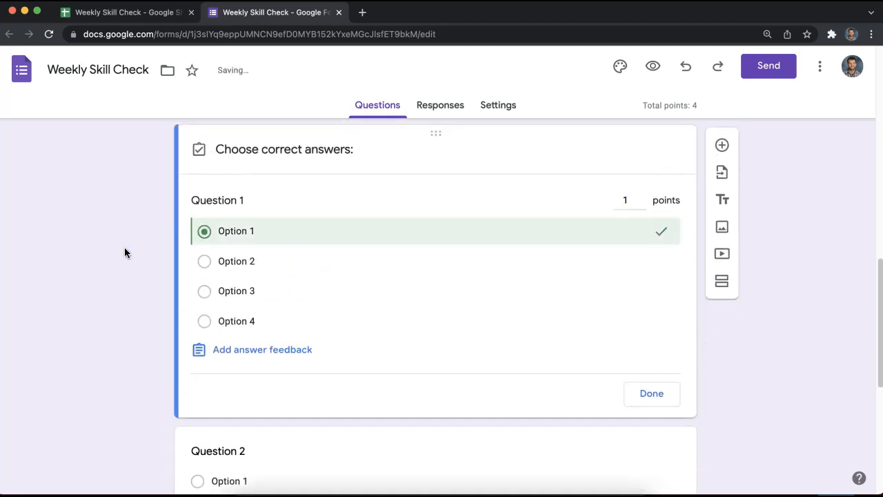
{"action": "scroll", "coordinate": [152, 290], "scroll_direction": "down", "scroll_amount": 4}
{"action": "scroll", "coordinate": [250, 255], "scroll_direction": "up", "scroll_amount": 4}
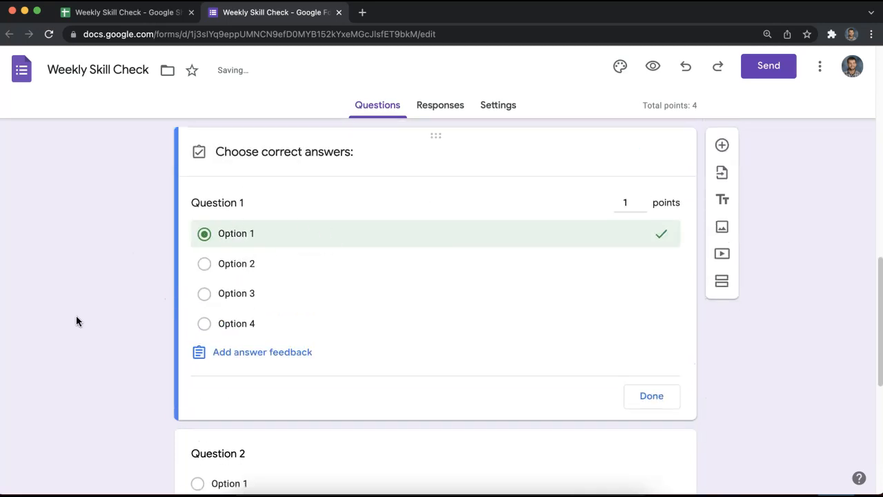
{"action": "scroll", "coordinate": [78, 321], "scroll_direction": "down", "scroll_amount": 2}
{"action": "left_click", "coordinate": [641, 282]}
Mark Option 2 correct for Question 2 and Option 3 correct for Question 3.
{"action": "scroll", "coordinate": [613, 301], "scroll_direction": "down", "scroll_amount": 3}
{"action": "left_click", "coordinate": [254, 248]}
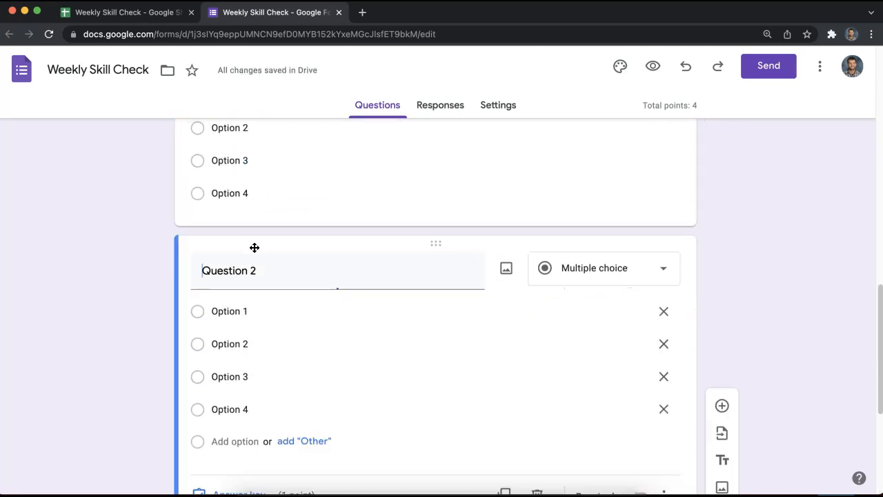
{"action": "scroll", "coordinate": [256, 339], "scroll_direction": "down", "scroll_amount": 2}
{"action": "left_click", "coordinate": [237, 381]}
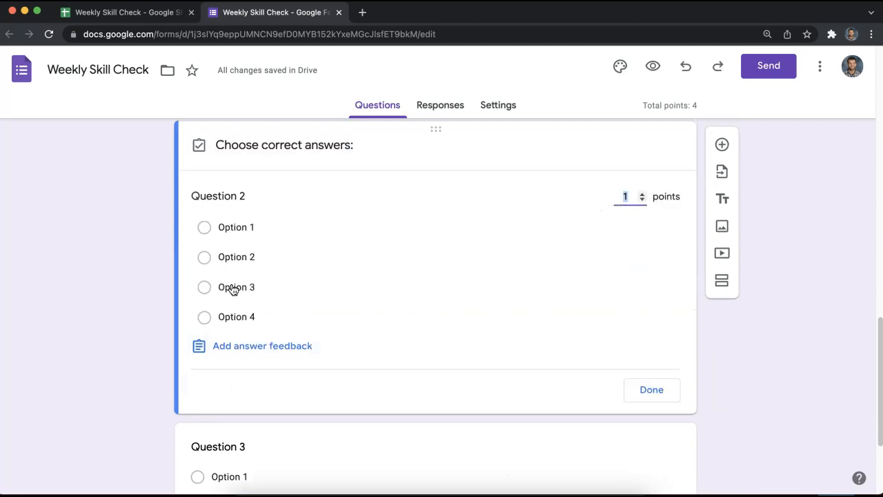
{"action": "left_click", "coordinate": [232, 256]}
{"action": "left_click", "coordinate": [651, 391]}
{"action": "scroll", "coordinate": [297, 349], "scroll_direction": "down", "scroll_amount": 3}
{"action": "left_click", "coordinate": [290, 349]}
{"action": "left_click", "coordinate": [240, 425]}
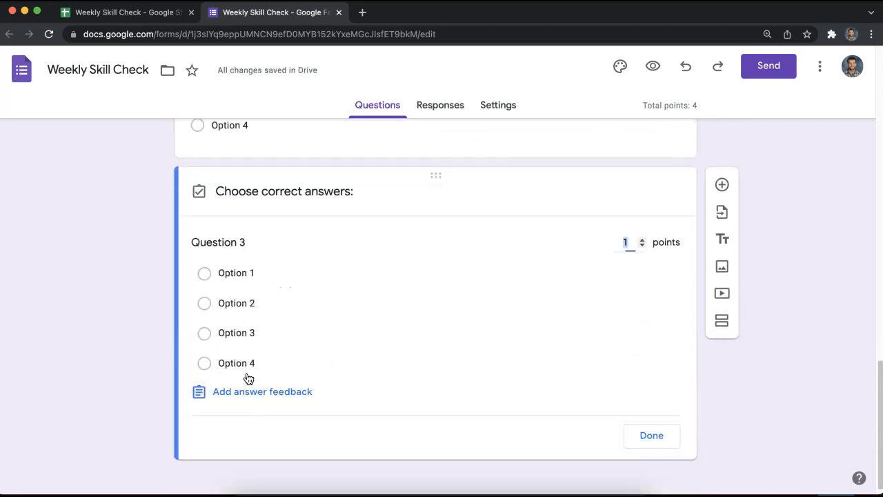
{"action": "left_click", "coordinate": [236, 338]}
{"action": "left_click", "coordinate": [651, 435]}
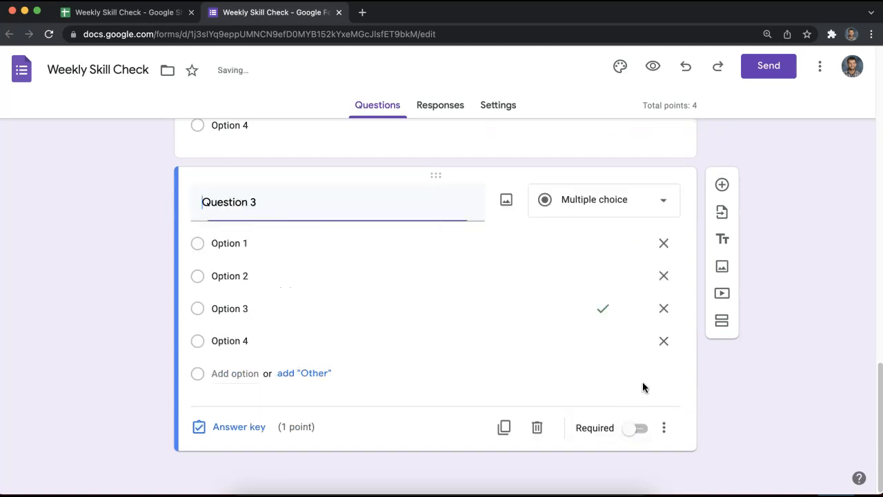
Preview the live form in a new tab.
{"action": "scroll", "coordinate": [733, 337], "scroll_direction": "up", "scroll_amount": 2}
{"action": "scroll", "coordinate": [527, 314], "scroll_direction": "up", "scroll_amount": 20}
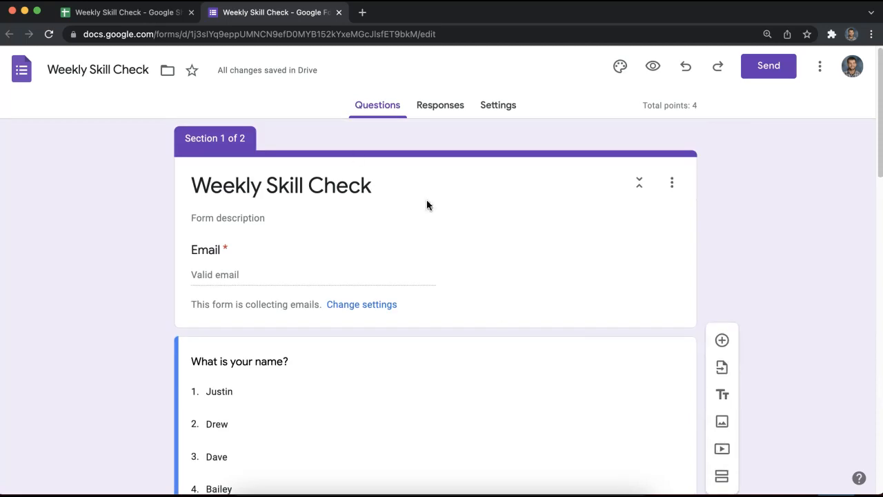
{"action": "left_click", "coordinate": [652, 66]}
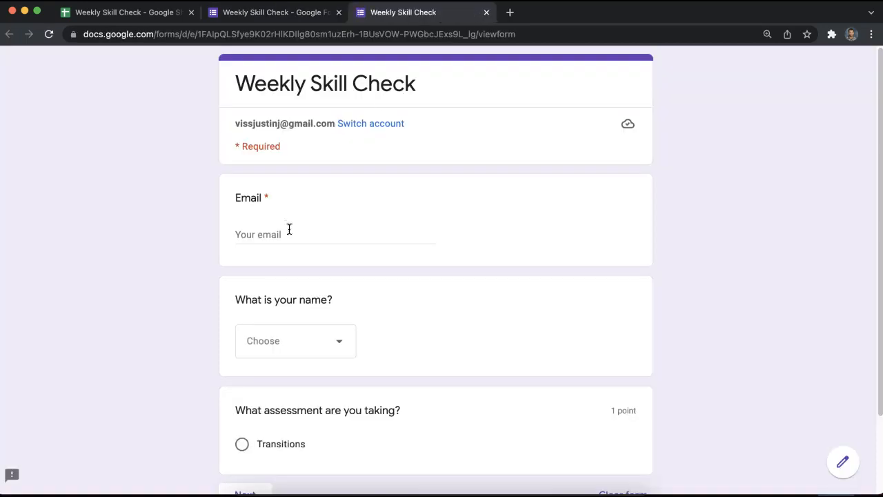
Enter the respondent's email, choose their name, pick Transitions and continue to the next section.
{"action": "left_click", "coordinate": [282, 235]}
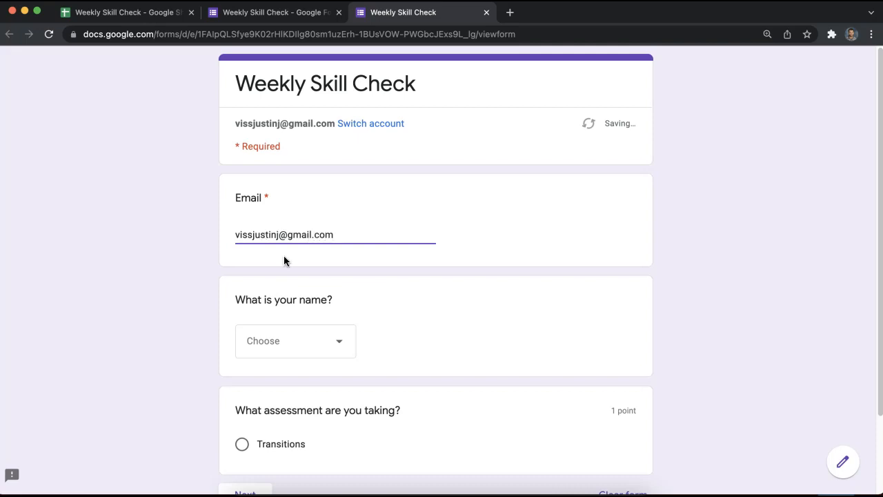
{"action": "left_click", "coordinate": [310, 339]}
{"action": "left_click", "coordinate": [296, 337]}
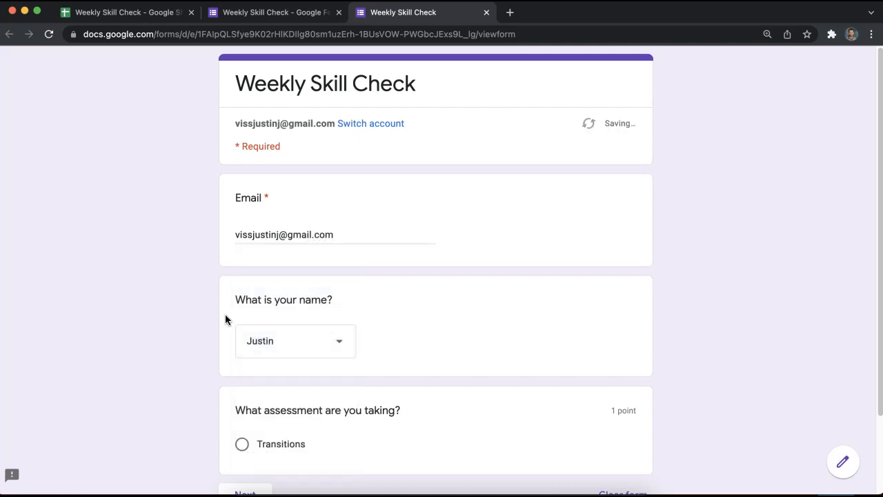
{"action": "scroll", "coordinate": [226, 319], "scroll_direction": "down", "scroll_amount": 3}
{"action": "left_click", "coordinate": [241, 350]}
{"action": "left_click", "coordinate": [245, 426]}
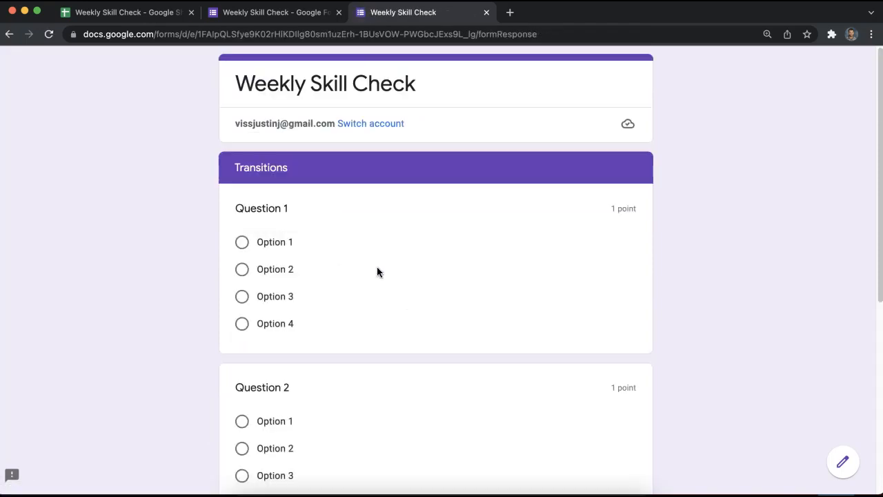
Answer Options 1, 2 and 3 for Questions 1–3, submit, and return to the responses spreadsheet.
{"action": "scroll", "coordinate": [377, 272], "scroll_direction": "down", "scroll_amount": 2}
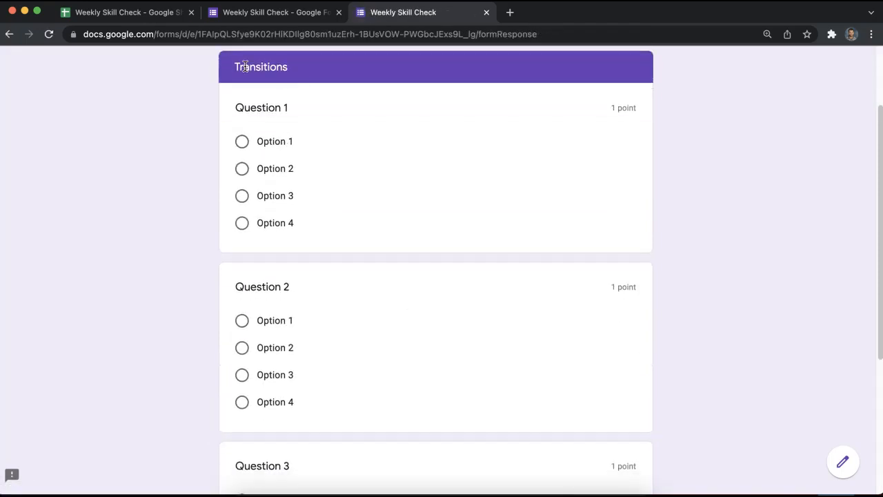
{"action": "left_click", "coordinate": [242, 141]}
{"action": "left_click", "coordinate": [242, 372]}
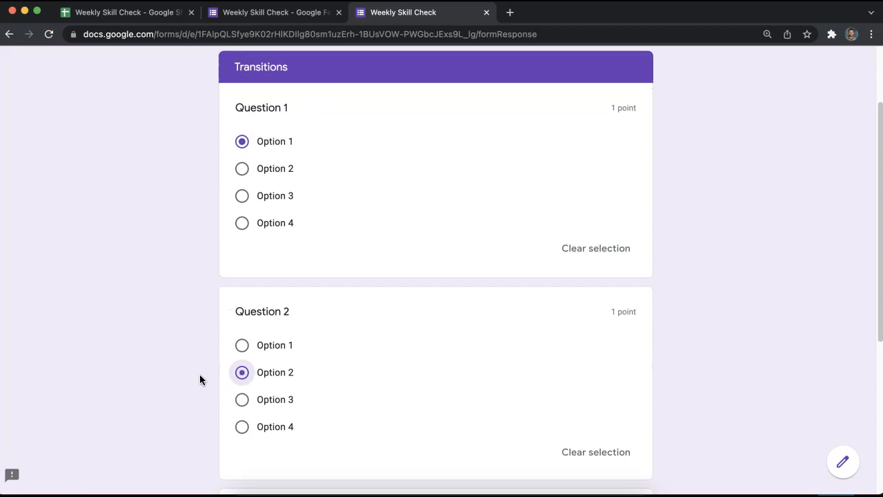
{"action": "scroll", "coordinate": [229, 375], "scroll_direction": "down", "scroll_amount": 5}
{"action": "left_click", "coordinate": [245, 351]}
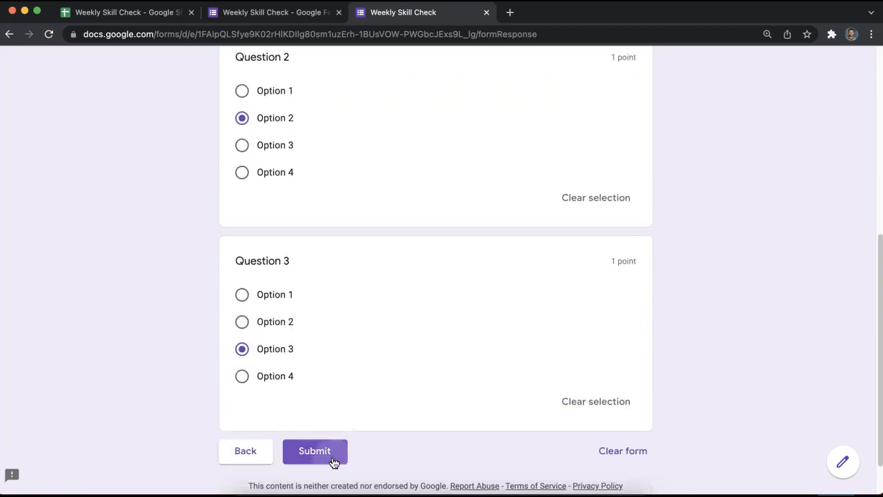
{"action": "left_click", "coordinate": [334, 454]}
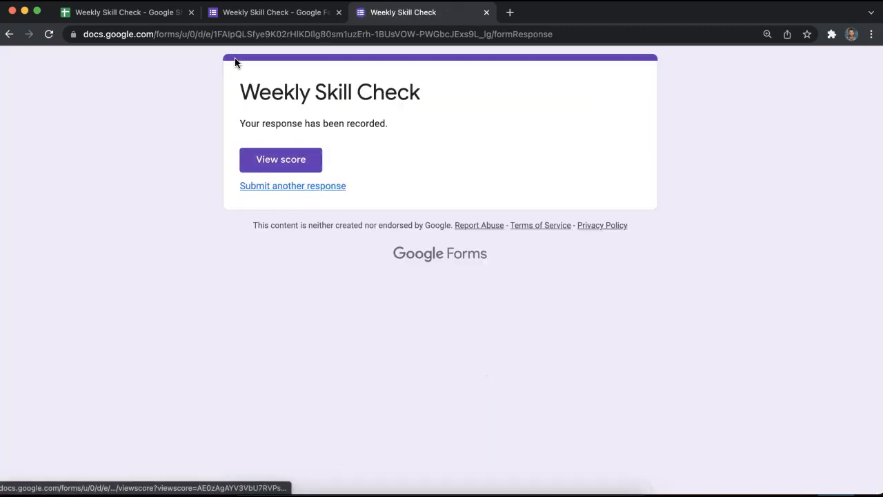
{"action": "left_click", "coordinate": [154, 17]}
On Form Responses 3, move the Score column from G to column C.
{"action": "left_click", "coordinate": [138, 483]}
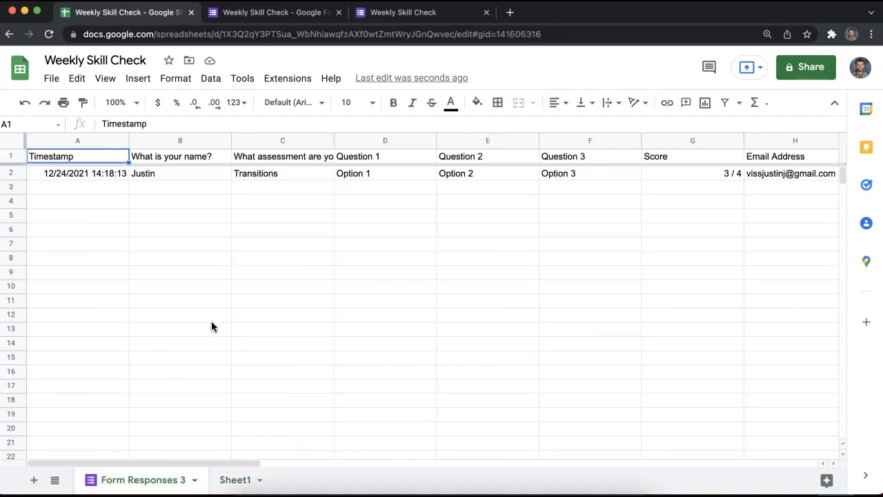
{"action": "left_click_drag", "start_coordinate": [181, 467], "coordinate": [282, 455]}
{"action": "scroll", "coordinate": [290, 455], "scroll_direction": "left", "scroll_amount": 5}
{"action": "mouse_move", "coordinate": [242, 463]}
{"action": "left_mouse_down"}
{"action": "mouse_move", "coordinate": [354, 451]}
{"action": "mouse_move", "coordinate": [232, 459]}
{"action": "left_mouse_up"}
{"action": "left_click", "coordinate": [682, 140]}
{"action": "left_click_drag", "start_coordinate": [693, 139], "coordinate": [242, 135]}
Inspect the logged response, checking the score in C2 and the assessment in D2.
{"action": "left_click_drag", "start_coordinate": [493, 159], "coordinate": [462, 148]}
{"action": "left_click", "coordinate": [699, 174]}
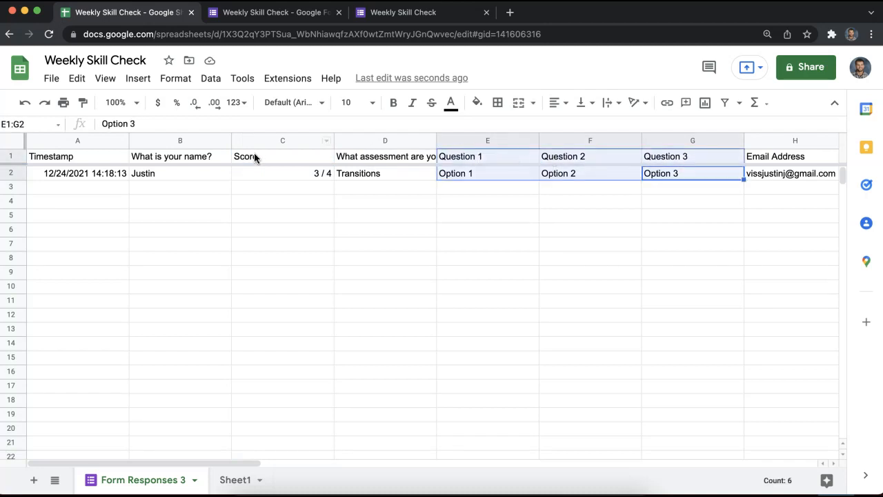
{"action": "left_click_drag", "start_coordinate": [261, 155], "coordinate": [268, 175]}
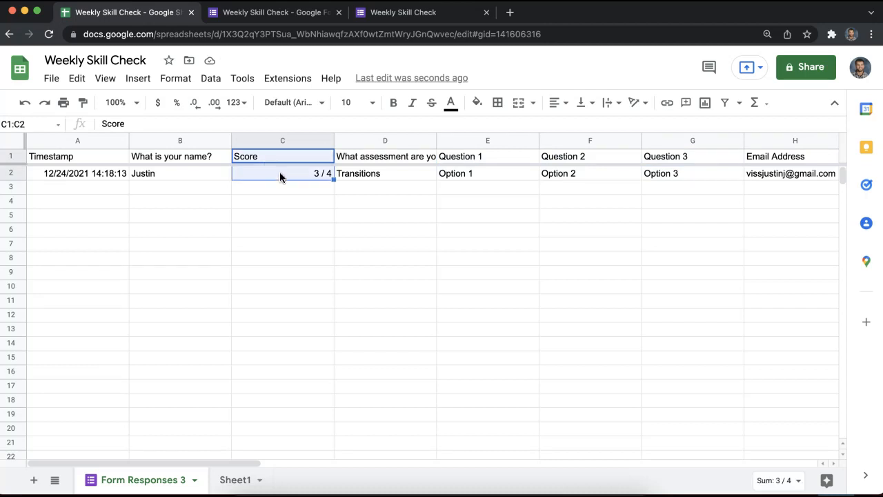
{"action": "left_click", "coordinate": [281, 173]}
{"action": "left_click", "coordinate": [348, 173]}
{"action": "left_click", "coordinate": [279, 173]}
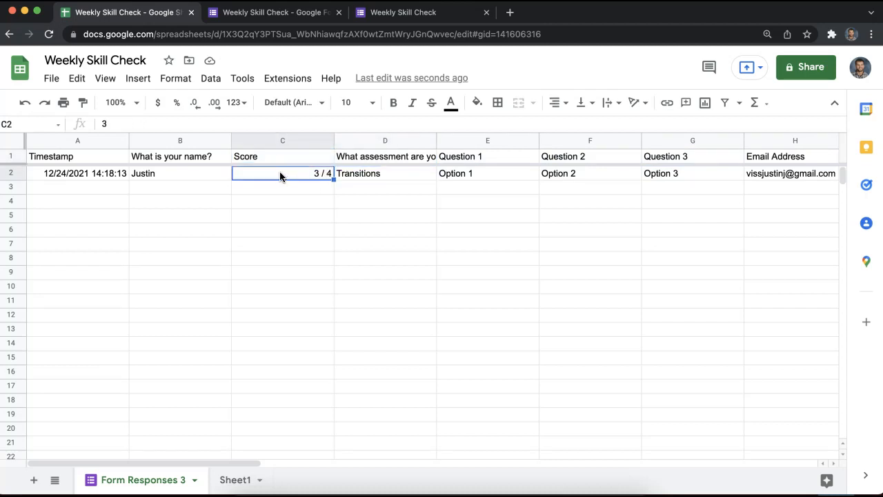
{"action": "left_click", "coordinate": [373, 14]}
Set the assessment question's answer-key points to 0.
{"action": "left_click", "coordinate": [271, 12]}
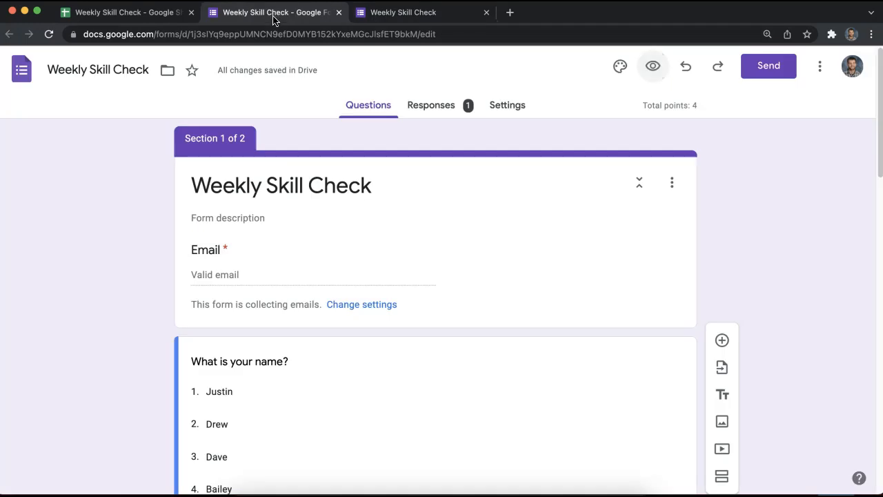
{"action": "scroll", "coordinate": [290, 266], "scroll_direction": "down", "scroll_amount": 3}
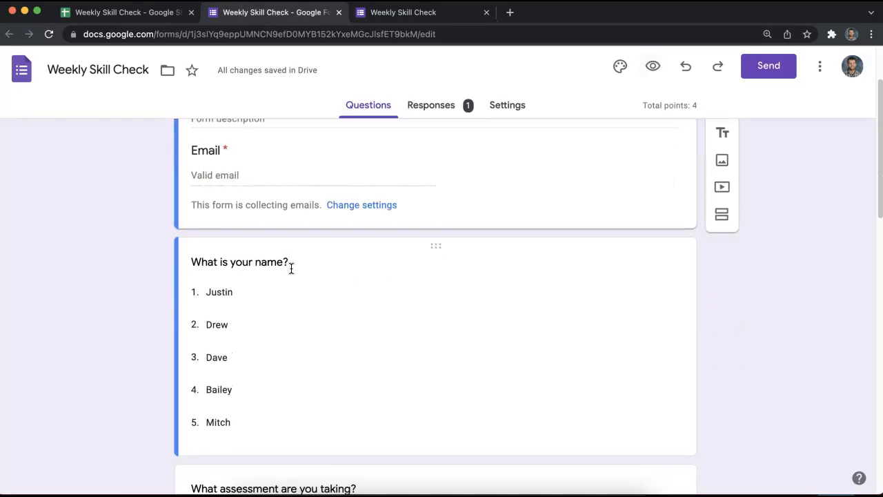
{"action": "left_click", "coordinate": [311, 189]}
{"action": "scroll", "coordinate": [305, 268], "scroll_direction": "down", "scroll_amount": 3}
{"action": "left_click", "coordinate": [289, 310]}
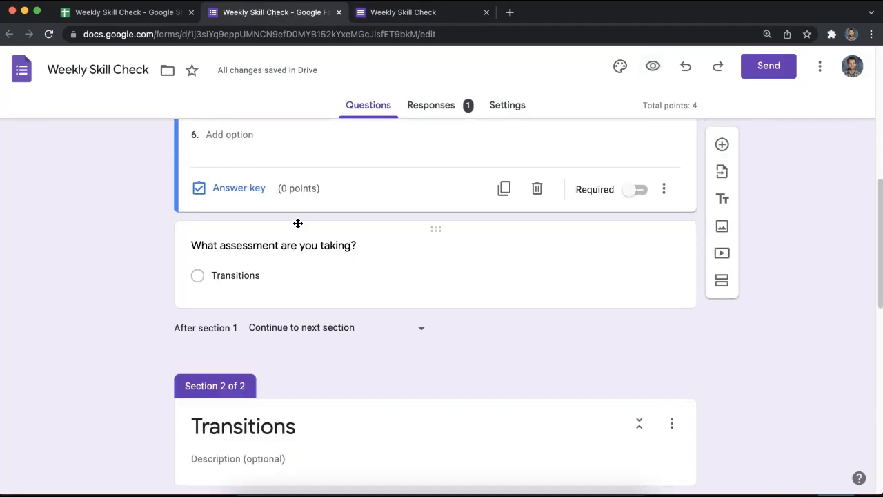
{"action": "left_click", "coordinate": [241, 283]}
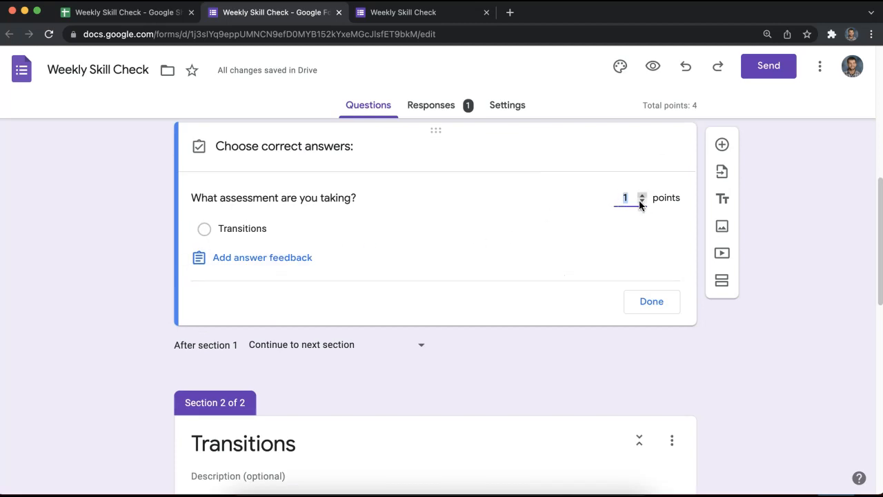
{"action": "left_click", "coordinate": [657, 360]}
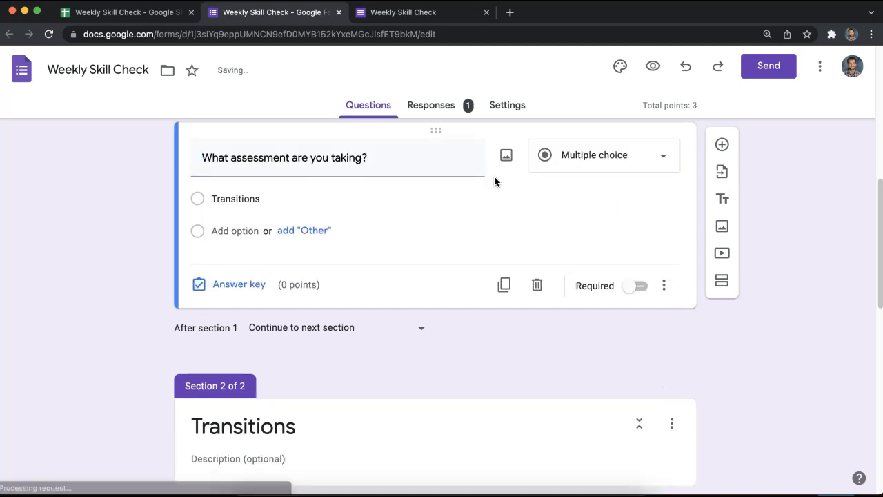
{"action": "scroll", "coordinate": [368, 181], "scroll_direction": "up", "scroll_amount": 2}
Recheck the raw score in C2 of the responses sheet, then go back to the form editor.
{"action": "left_click", "coordinate": [359, 13]}
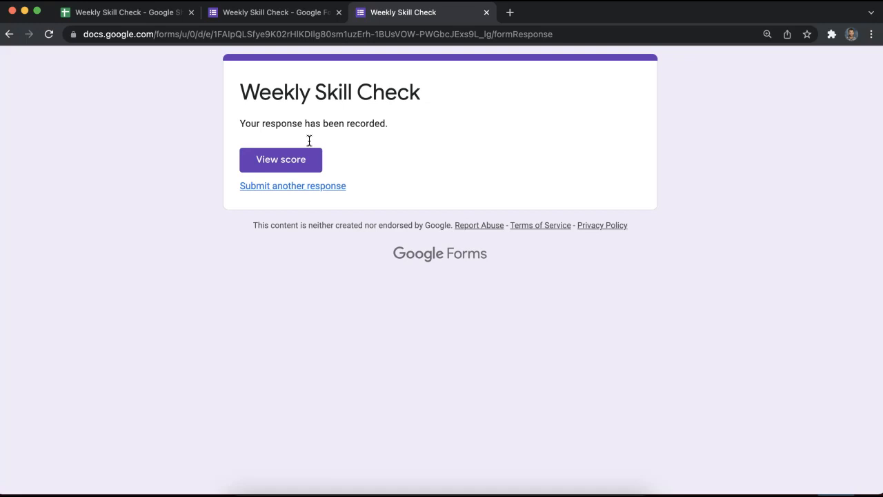
{"action": "left_click", "coordinate": [152, 14]}
{"action": "double_click", "coordinate": [328, 173]}
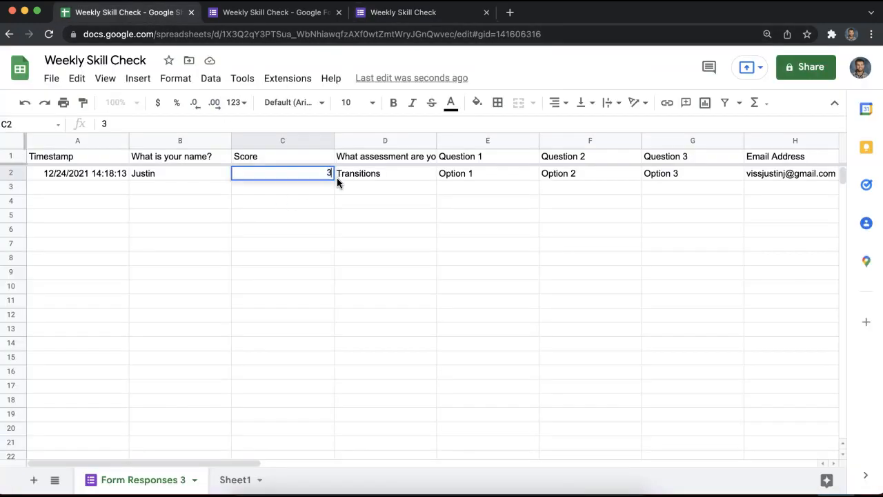
{"action": "key", "text": "Return"}
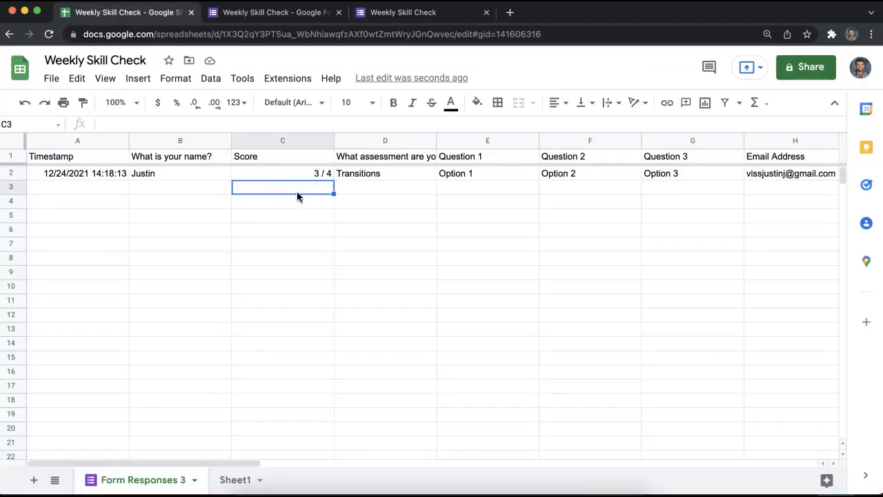
{"action": "left_click", "coordinate": [393, 14]}
{"action": "left_click", "coordinate": [290, 12]}
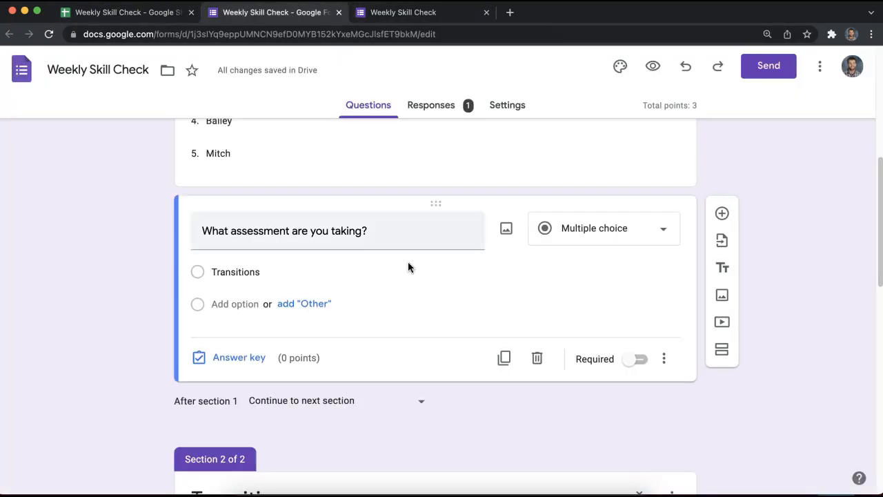
Examine the Transitions choice text in the assessment question.
{"action": "scroll", "coordinate": [408, 267], "scroll_direction": "up", "scroll_amount": 5}
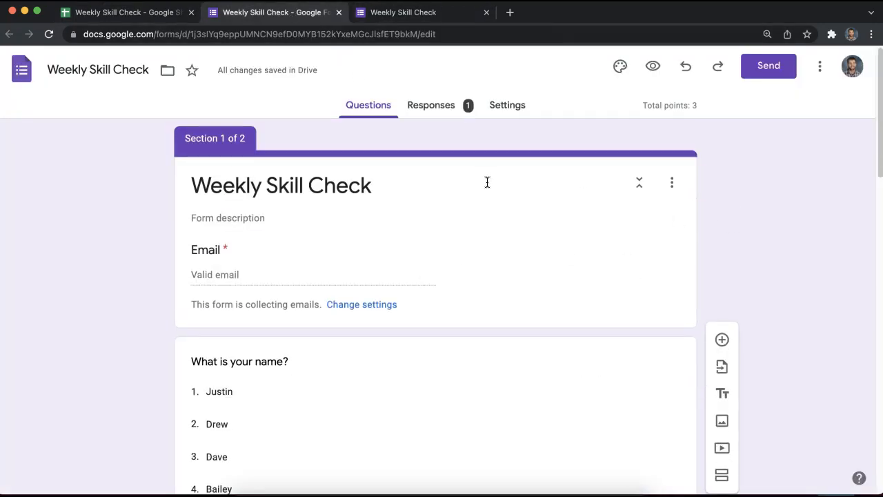
{"action": "scroll", "coordinate": [469, 182], "scroll_direction": "down", "scroll_amount": 15}
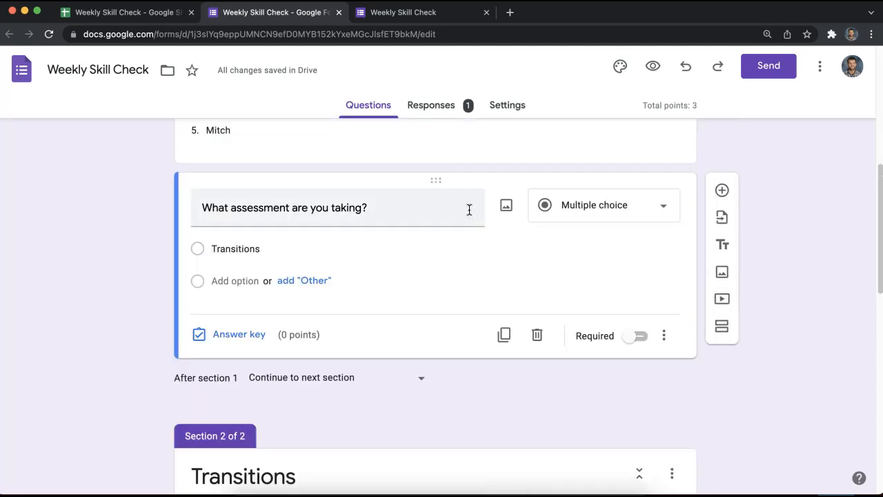
{"action": "scroll", "coordinate": [469, 211], "scroll_direction": "up", "scroll_amount": 12}
{"action": "scroll", "coordinate": [466, 219], "scroll_direction": "up", "scroll_amount": 3}
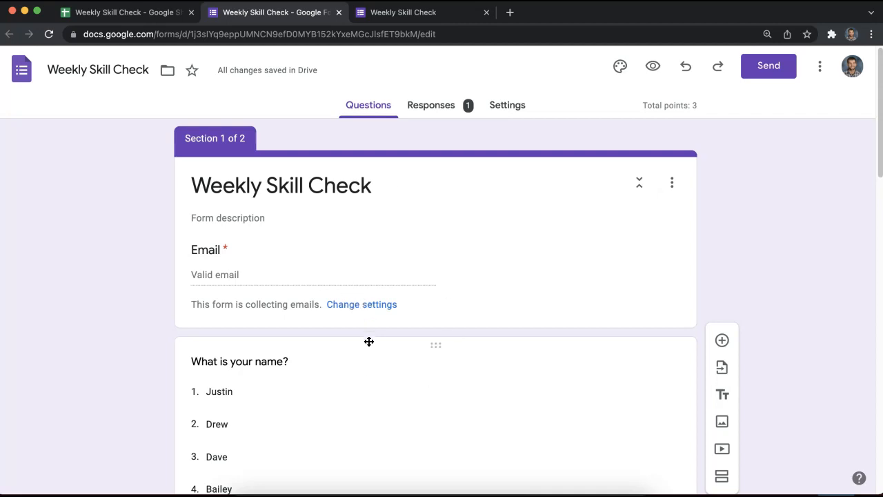
{"action": "scroll", "coordinate": [377, 404], "scroll_direction": "down", "scroll_amount": 5}
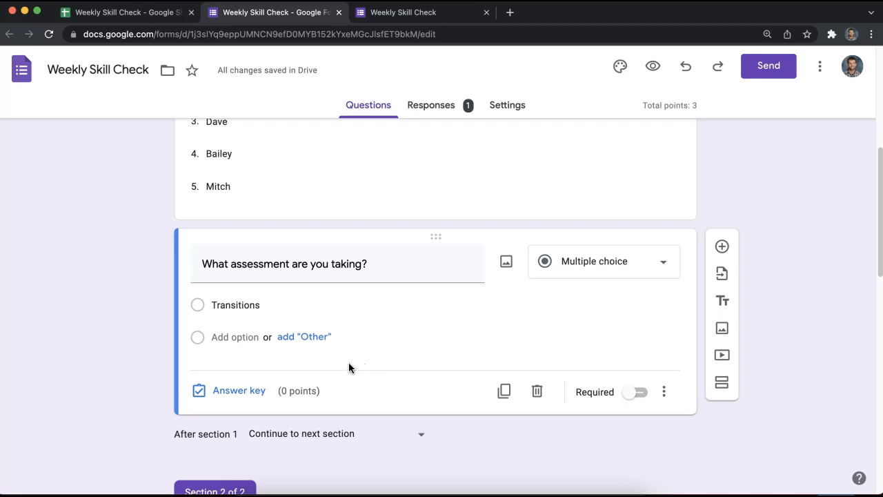
{"action": "scroll", "coordinate": [345, 362], "scroll_direction": "down", "scroll_amount": 1}
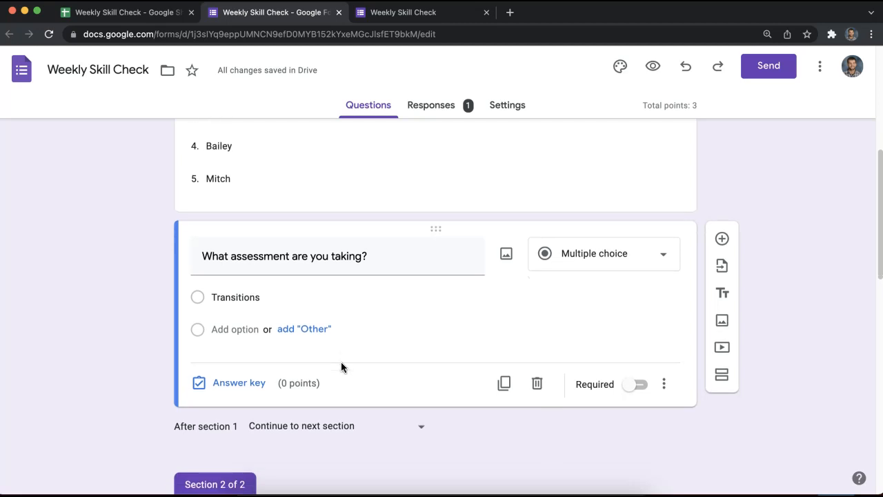
{"action": "left_click", "coordinate": [264, 289]}
{"action": "left_click_drag", "start_coordinate": [263, 289], "coordinate": [208, 295]}
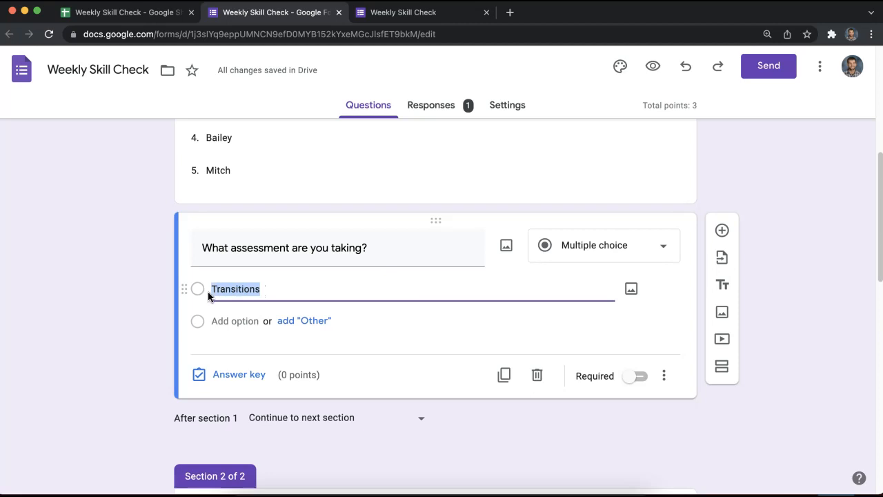
{"action": "scroll", "coordinate": [235, 309], "scroll_direction": "down", "scroll_amount": 1}
{"action": "left_click", "coordinate": [285, 288]}
{"action": "double_click", "coordinate": [266, 286]}
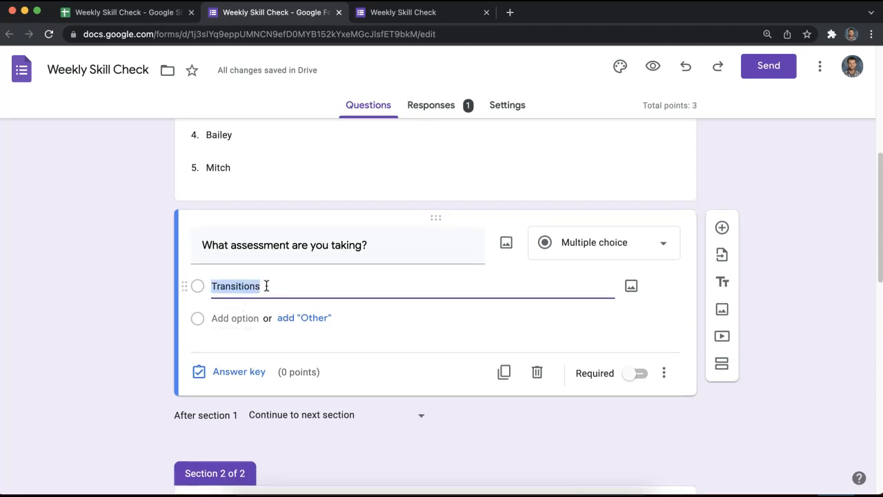
{"action": "left_click", "coordinate": [262, 286]}
{"action": "mouse_move", "coordinate": [272, 284]}
{"action": "left_mouse_down"}
{"action": "mouse_move", "coordinate": [219, 290]}
{"action": "mouse_move", "coordinate": [269, 287]}
{"action": "left_mouse_up"}
{"action": "left_click", "coordinate": [215, 288]}
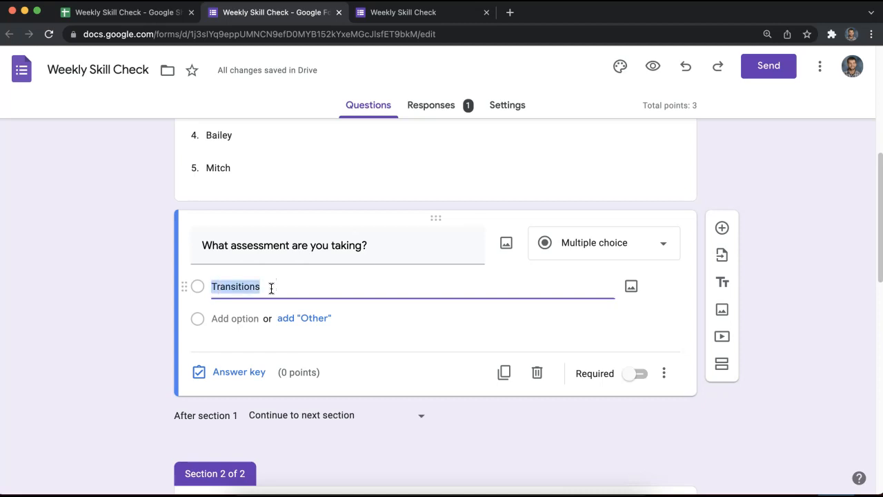
{"action": "scroll", "coordinate": [296, 373], "scroll_direction": "down", "scroll_amount": 5}
{"action": "scroll", "coordinate": [275, 399], "scroll_direction": "down", "scroll_amount": 3}
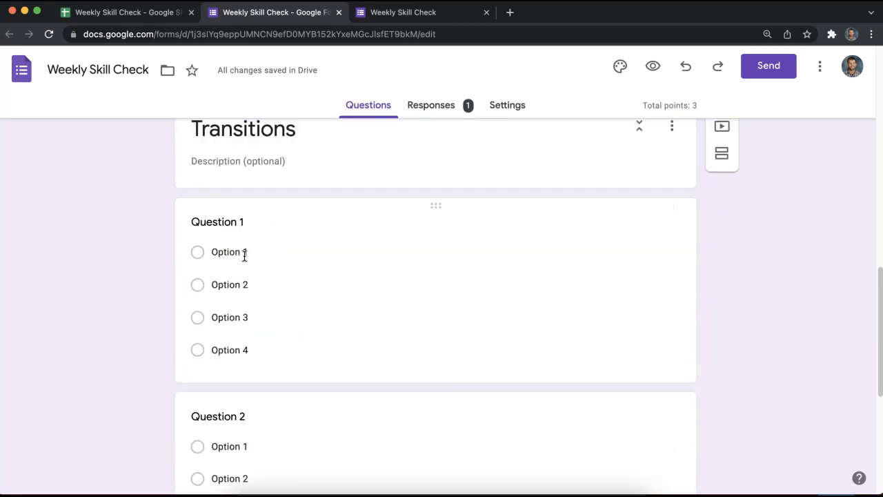
{"action": "scroll", "coordinate": [298, 348], "scroll_direction": "up", "scroll_amount": 3}
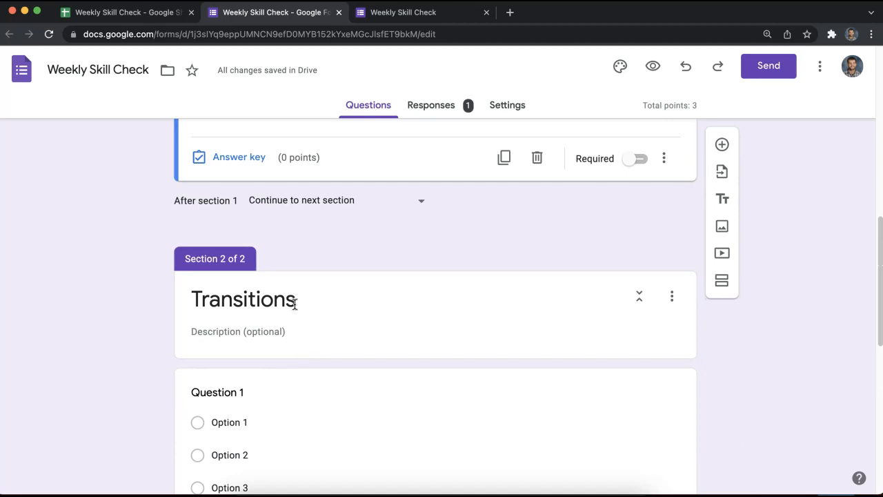
{"action": "scroll", "coordinate": [296, 314], "scroll_direction": "up", "scroll_amount": 1}
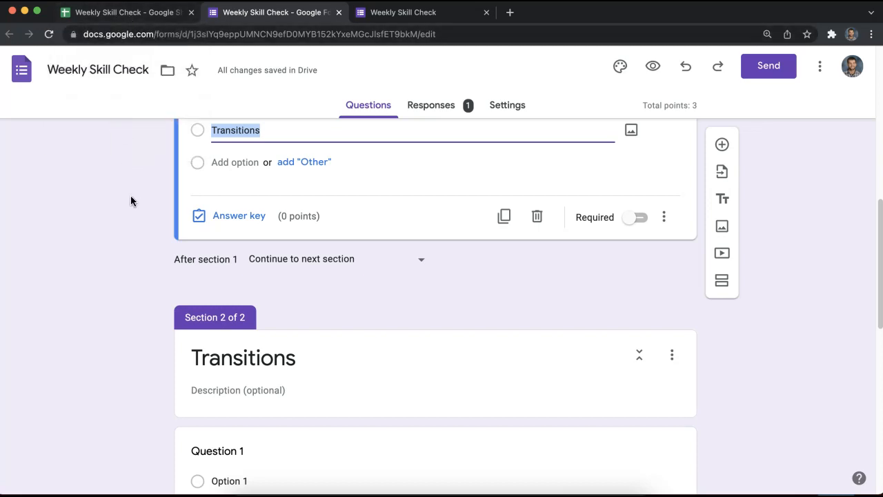
{"action": "scroll", "coordinate": [124, 198], "scroll_direction": "up", "scroll_amount": 3}
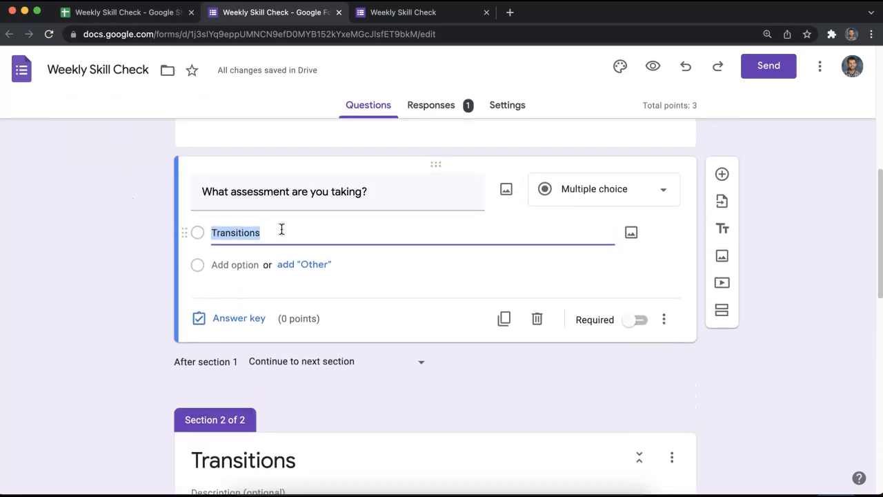
{"action": "left_click", "coordinate": [281, 231]}
Add Redundancy as a second answer choice below Transitions.
{"action": "scroll", "coordinate": [373, 448], "scroll_direction": "down", "scroll_amount": 1}
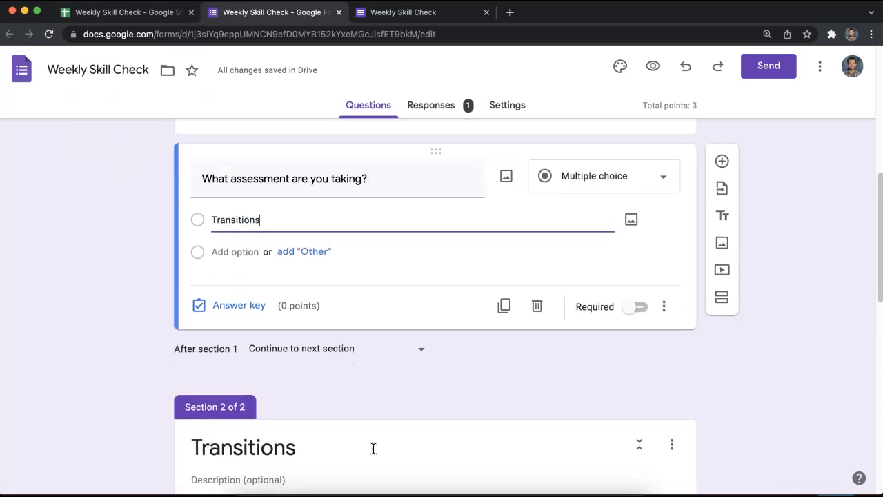
{"action": "scroll", "coordinate": [296, 243], "scroll_direction": "down", "scroll_amount": 1}
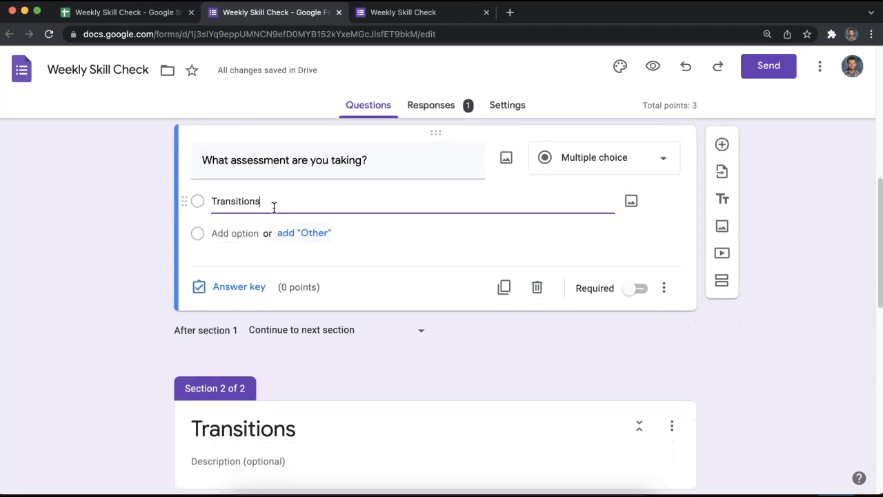
{"action": "left_click", "coordinate": [250, 233]}
{"action": "type", "text": "Redundancy"}
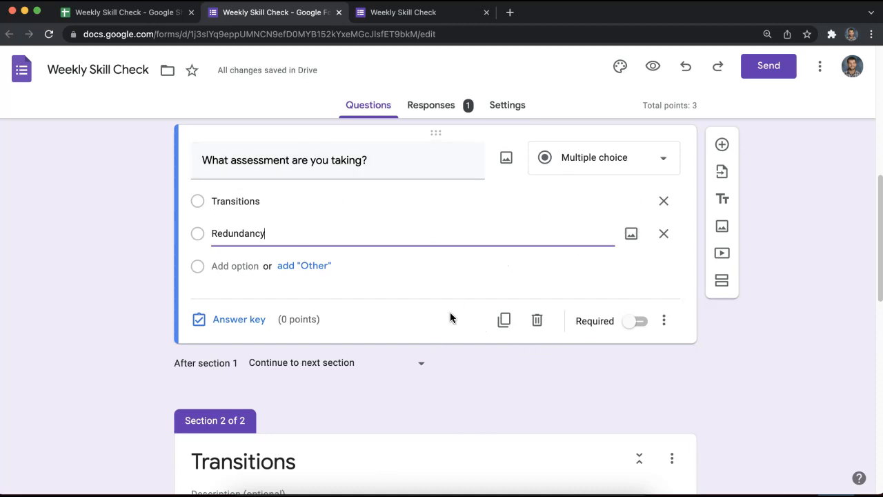
{"action": "left_click_drag", "start_coordinate": [267, 234], "coordinate": [215, 226]}
{"action": "double_click", "coordinate": [213, 235]}
{"action": "left_click", "coordinate": [219, 233]}
{"action": "left_click", "coordinate": [267, 232]}
Add a new section after section 2 titled Redundancy.
{"action": "scroll", "coordinate": [693, 359], "scroll_direction": "down", "scroll_amount": 10}
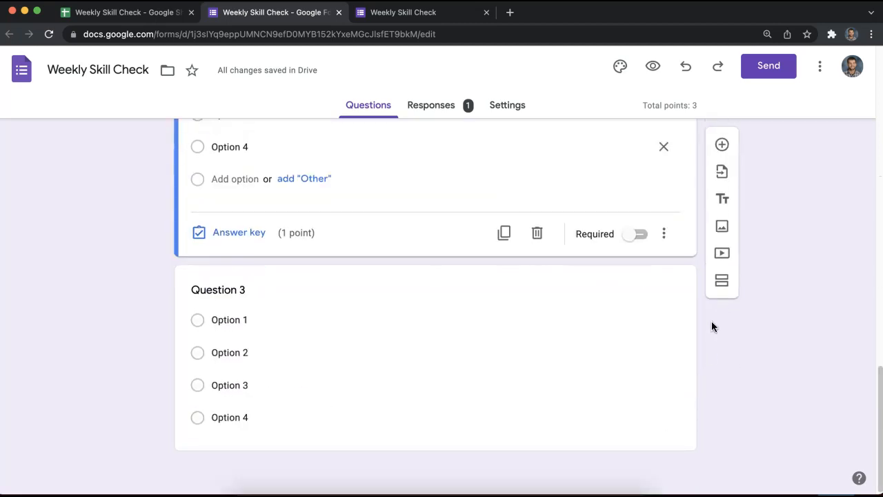
{"action": "left_click", "coordinate": [682, 366]}
{"action": "left_click", "coordinate": [722, 321]}
{"action": "left_click_drag", "start_coordinate": [348, 446], "coordinate": [160, 438]}
{"action": "type", "text": "Red"}
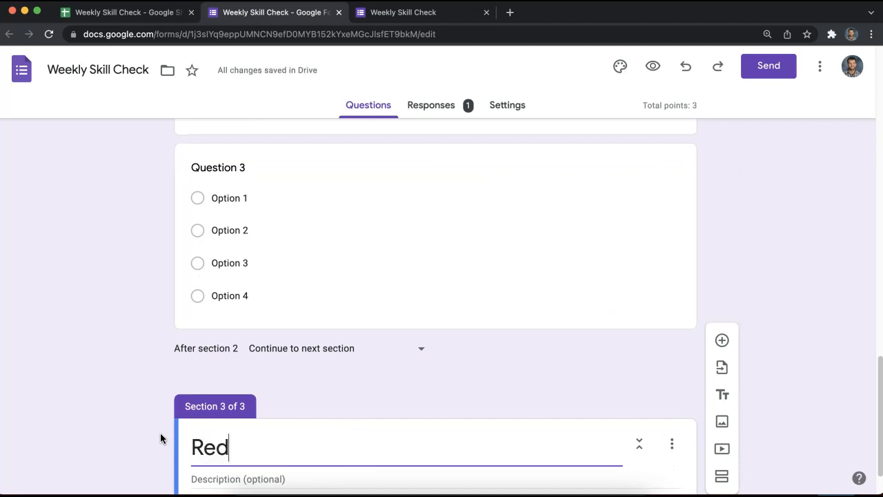
{"action": "type", "text": "undancy"}
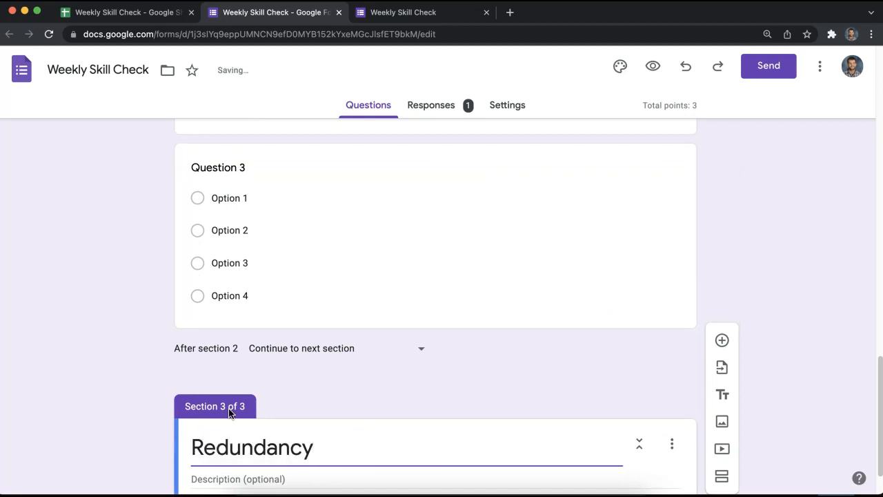
{"action": "scroll", "coordinate": [336, 338], "scroll_direction": "down", "scroll_amount": 2}
Add multiple-choice Question 1 to Redundancy with Options 1–4.
{"action": "left_click", "coordinate": [721, 323]}
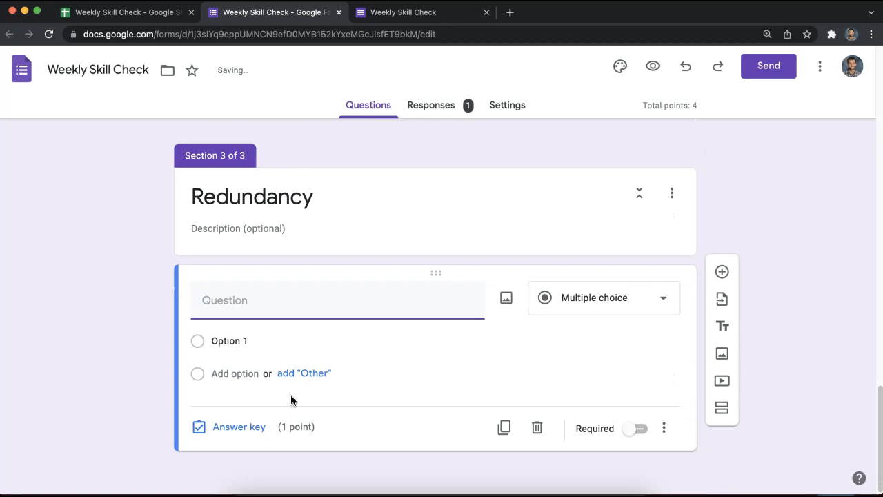
{"action": "type", "text": "Question 1"}
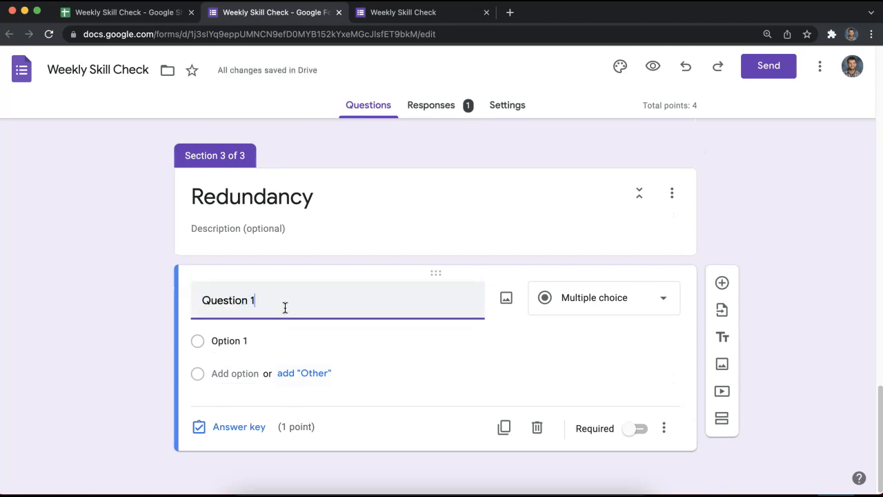
{"action": "key", "text": "Tab"}
{"action": "key", "text": "Tab"}
{"action": "key", "text": "Tab"}
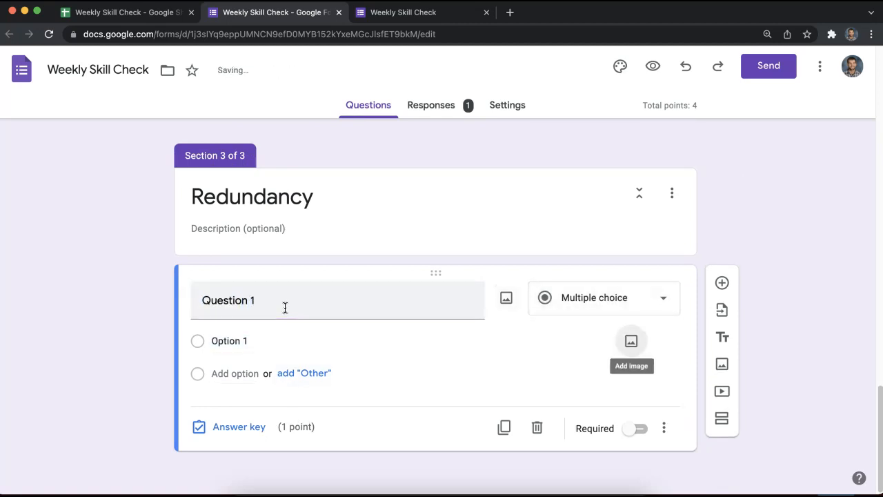
{"action": "left_click", "coordinate": [275, 342]}
{"action": "key", "text": "Return"}
{"action": "key", "text": "Return"}
{"action": "key", "text": "Return"}
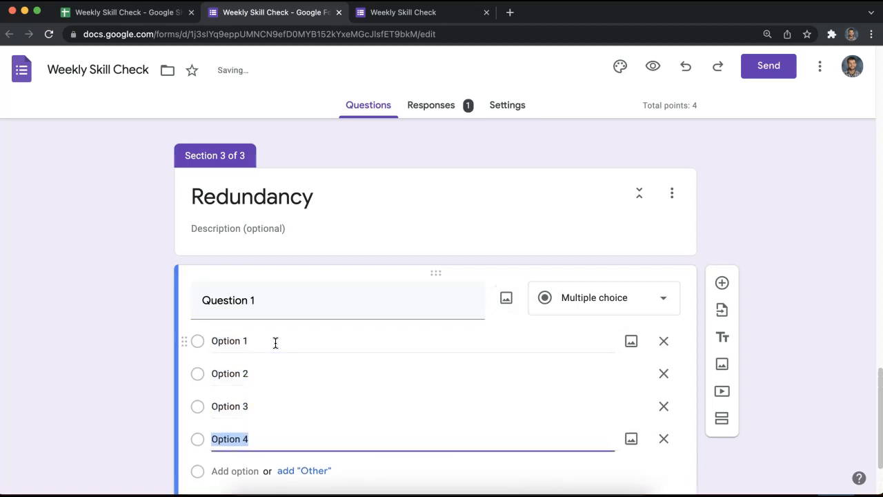
Add Question 2 and Question 3, each with Options 1–4.
{"action": "left_click", "coordinate": [723, 183]}
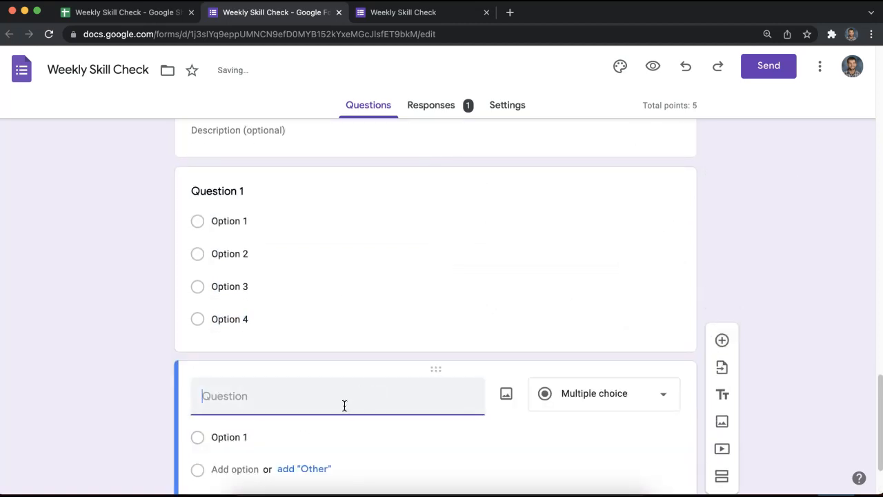
{"action": "type", "text": "Ques"}
{"action": "key", "text": "Return"}
{"action": "key", "text": "Return"}
{"action": "key", "text": "Return"}
{"action": "key", "text": "Return"}
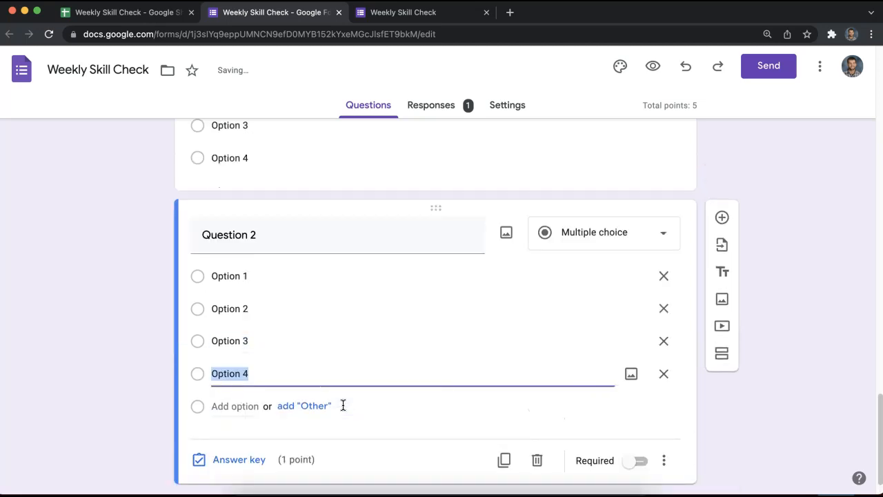
{"action": "left_click", "coordinate": [721, 217]}
{"action": "type", "text": "Question 3"}
{"action": "key", "text": "Return"}
{"action": "key", "text": "Return"}
{"action": "key", "text": "Return"}
{"action": "key", "text": "Return"}
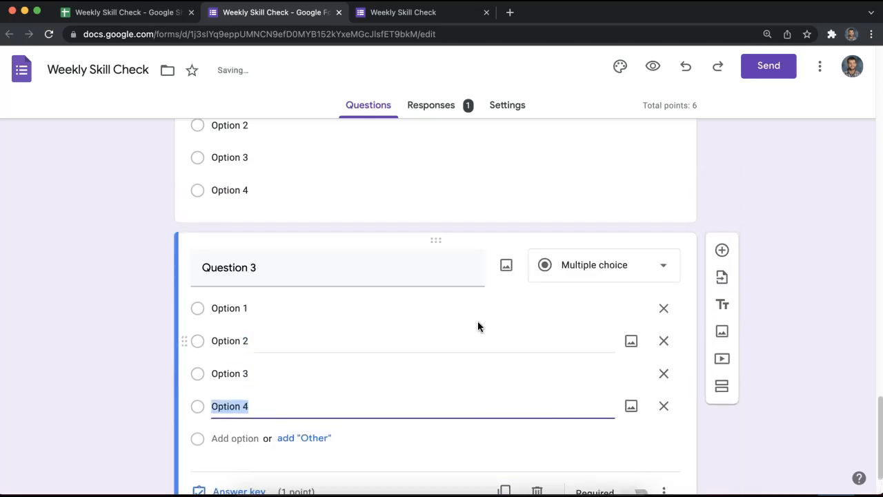
{"action": "left_click", "coordinate": [736, 178]}
{"action": "scroll", "coordinate": [543, 301], "scroll_direction": "up", "scroll_amount": 3}
{"action": "scroll", "coordinate": [544, 301], "scroll_direction": "down", "scroll_amount": 4}
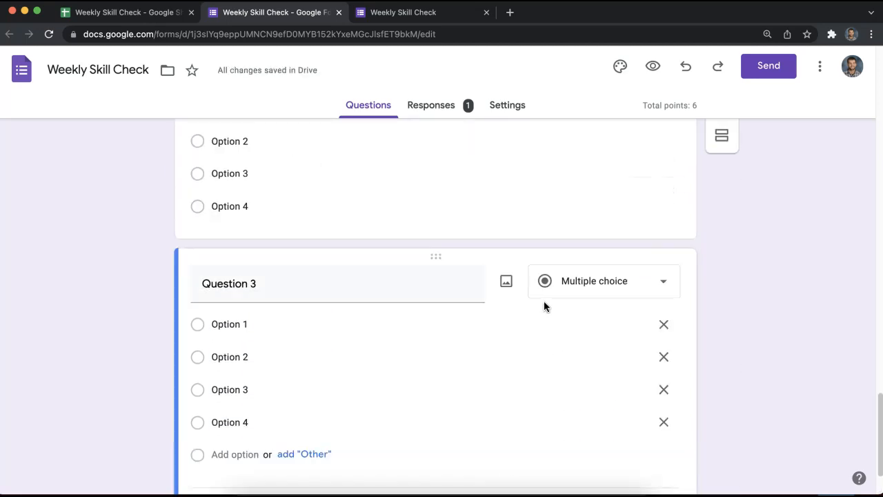
{"action": "scroll", "coordinate": [543, 329], "scroll_direction": "up", "scroll_amount": 8}
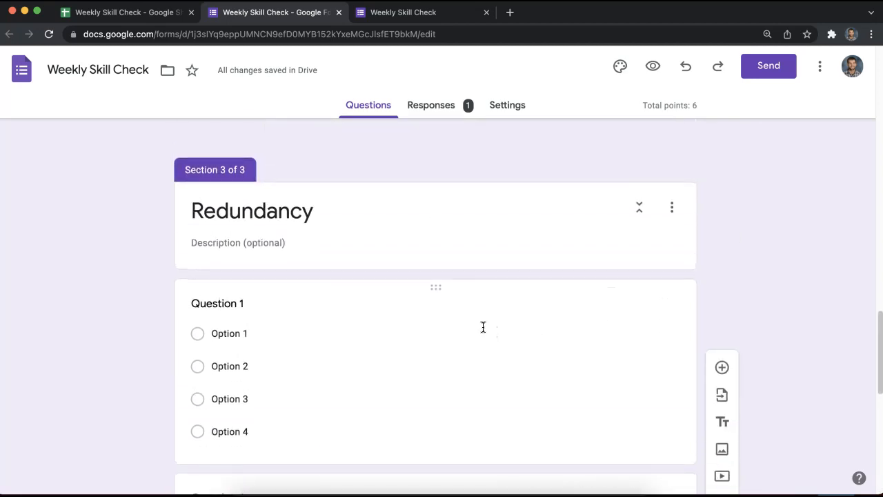
Make section 2 end by submitting the form.
{"action": "left_click", "coordinate": [393, 198]}
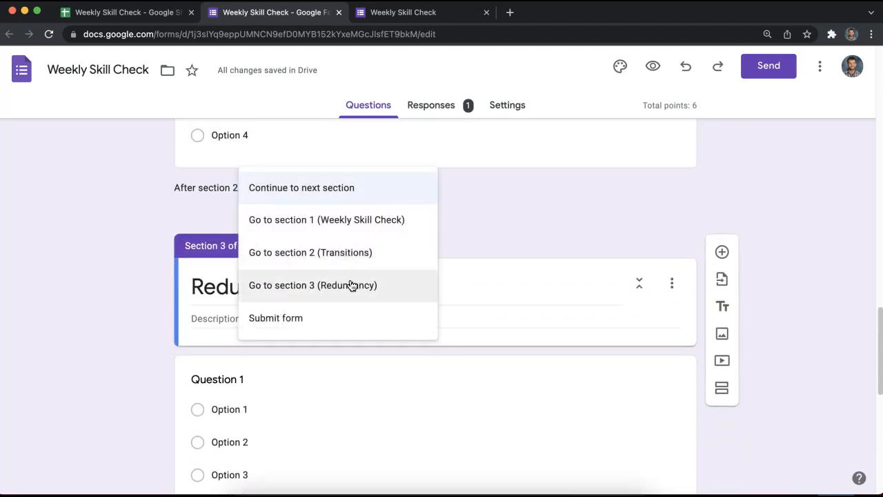
{"action": "left_click", "coordinate": [357, 311]}
{"action": "scroll", "coordinate": [497, 222], "scroll_direction": "up", "scroll_amount": 15}
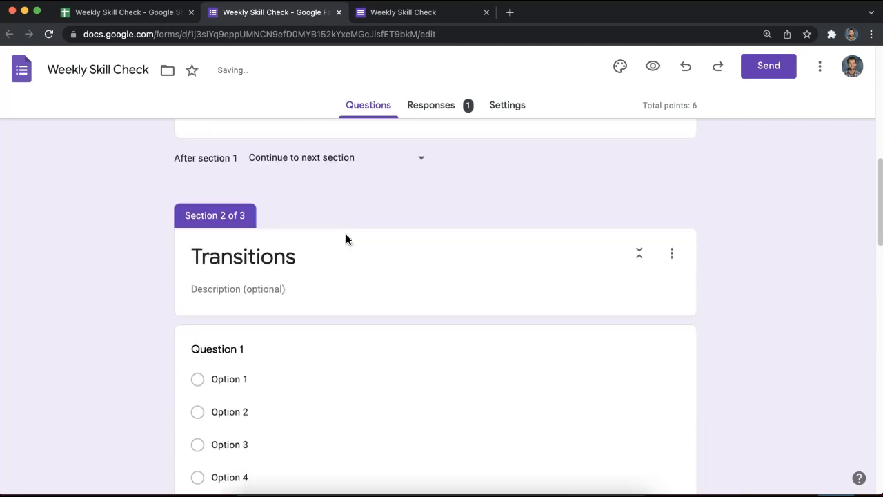
{"action": "scroll", "coordinate": [335, 292], "scroll_direction": "down", "scroll_amount": 5}
{"action": "scroll", "coordinate": [335, 292], "scroll_direction": "down", "scroll_amount": 4}
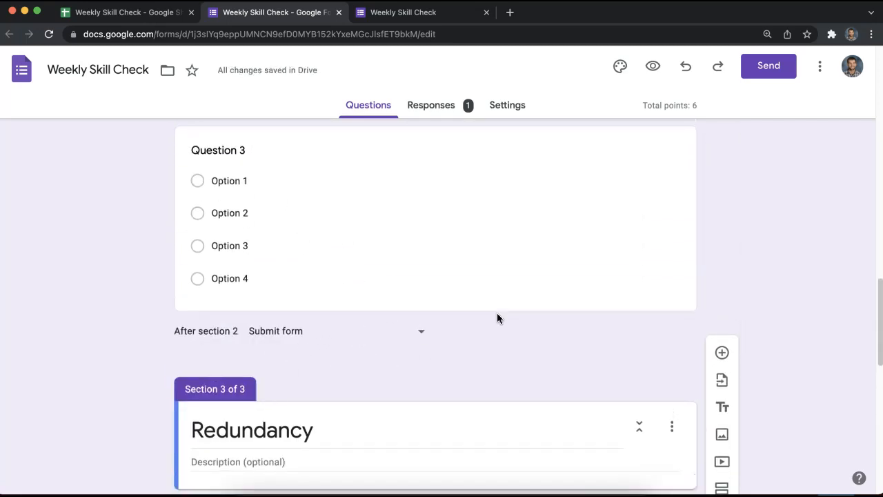
{"action": "scroll", "coordinate": [496, 313], "scroll_direction": "up", "scroll_amount": 15}
{"action": "scroll", "coordinate": [483, 397], "scroll_direction": "down", "scroll_amount": 1}
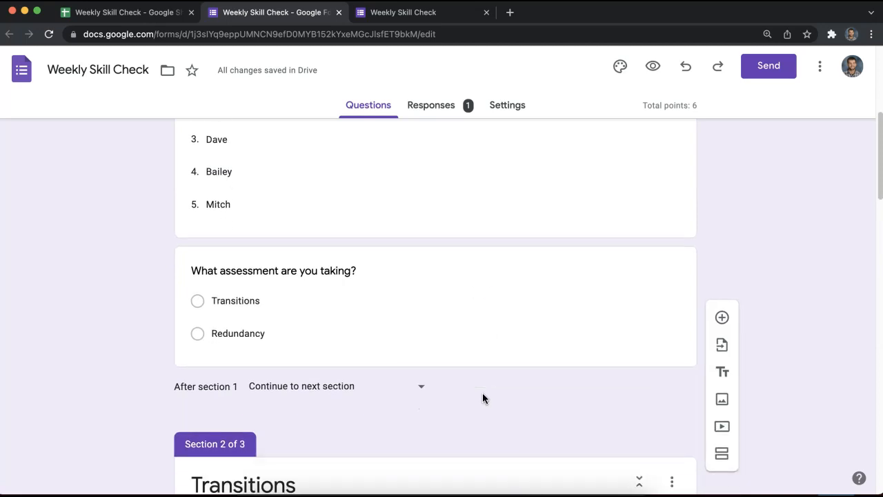
{"action": "scroll", "coordinate": [469, 341], "scroll_direction": "up", "scroll_amount": 2}
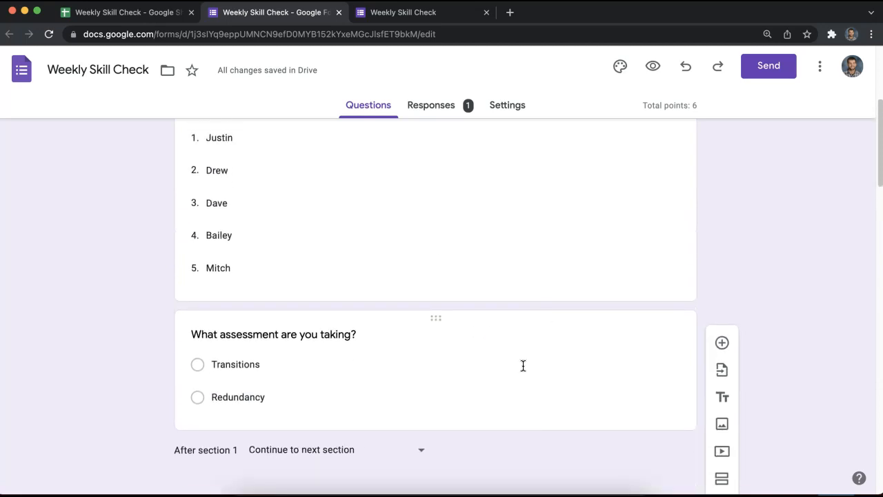
Route the assessment question by answer: Transitions to section 2, Redundancy to section 3.
{"action": "left_click", "coordinate": [524, 366]}
{"action": "left_click", "coordinate": [660, 397]}
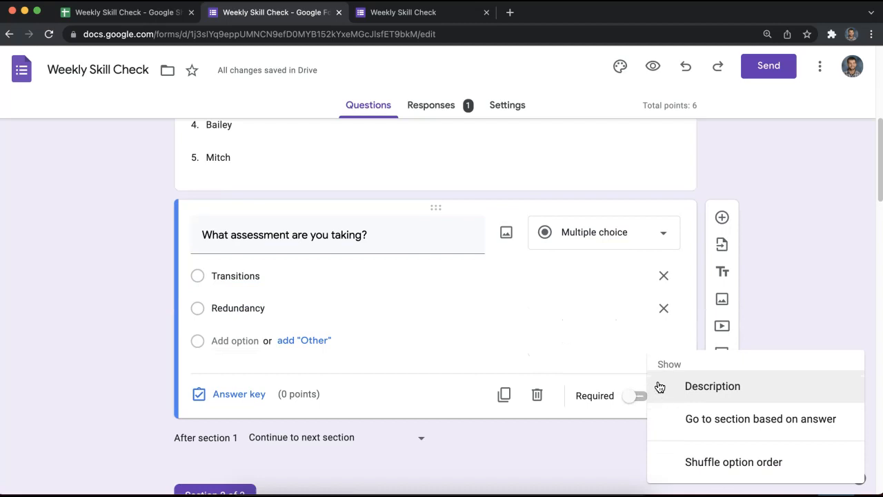
{"action": "left_click", "coordinate": [594, 358]}
{"action": "left_click", "coordinate": [662, 394]}
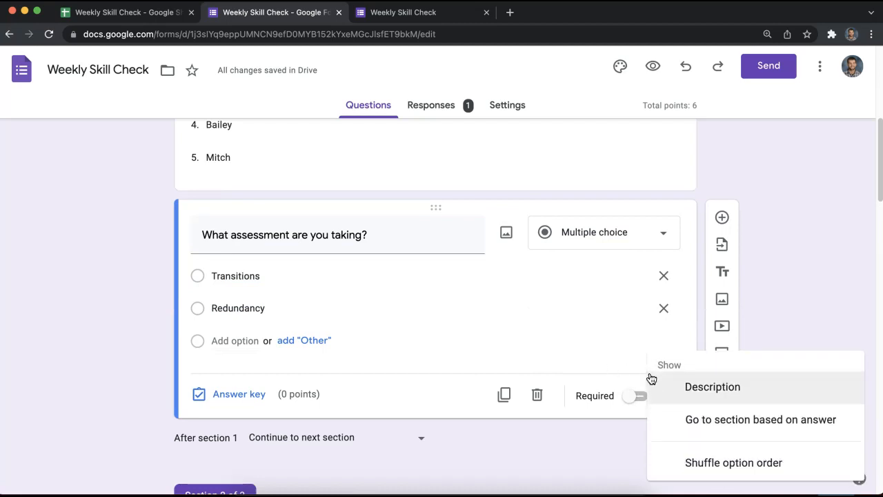
{"action": "left_click", "coordinate": [630, 418]}
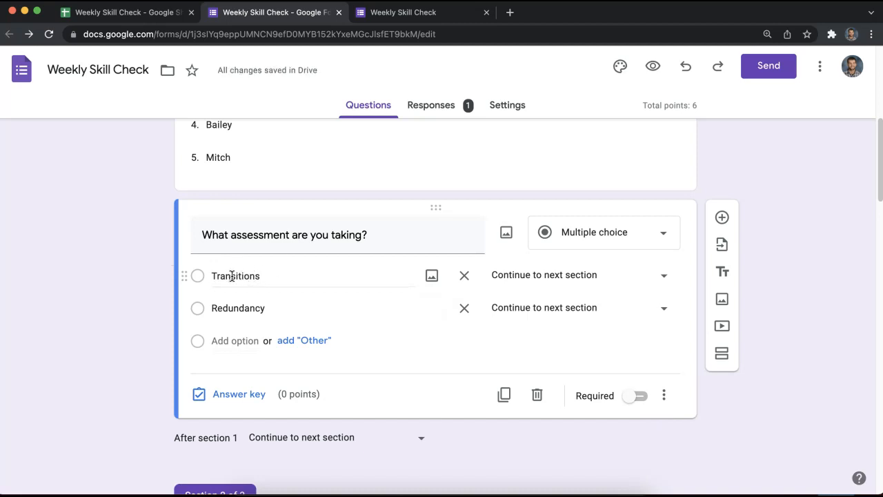
{"action": "left_click", "coordinate": [545, 276]}
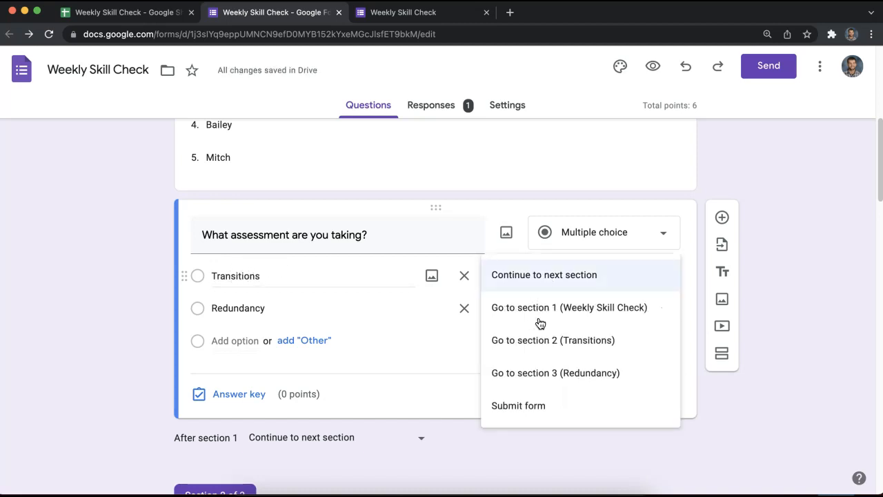
{"action": "left_click", "coordinate": [531, 341]}
{"action": "left_click", "coordinate": [565, 308]}
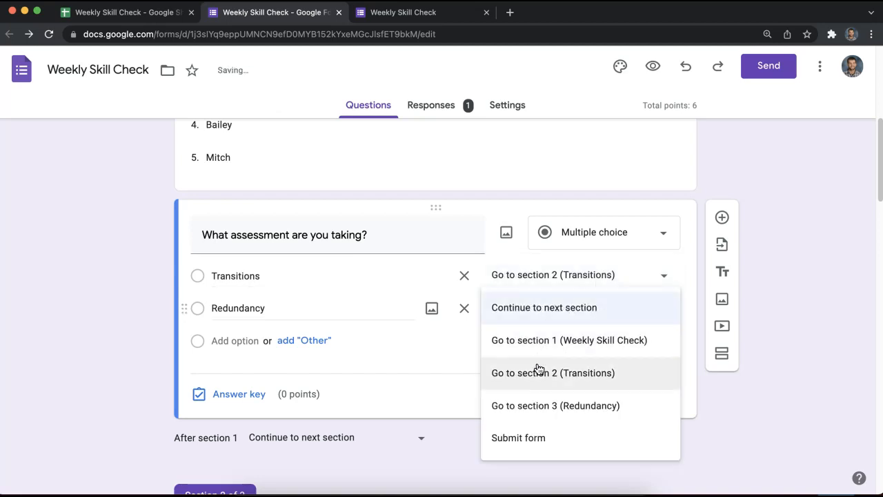
{"action": "left_click", "coordinate": [545, 405]}
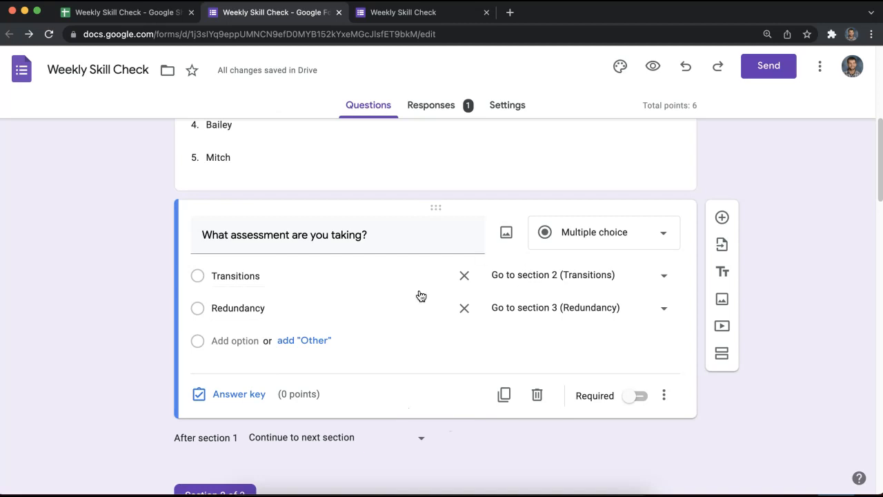
Mark Option 1 as correct in Redundancy Question 1's answer key.
{"action": "scroll", "coordinate": [467, 431], "scroll_direction": "down", "scroll_amount": 3}
{"action": "scroll", "coordinate": [408, 308], "scroll_direction": "up", "scroll_amount": 2}
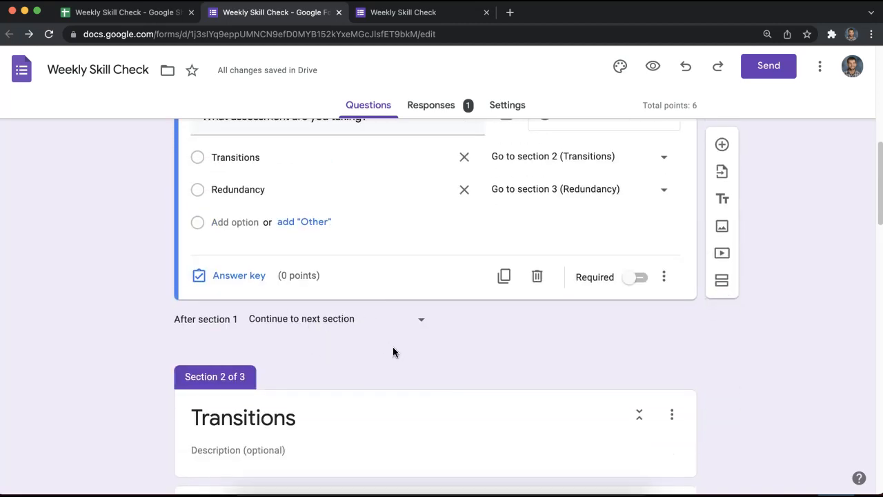
{"action": "scroll", "coordinate": [392, 352], "scroll_direction": "down", "scroll_amount": 15}
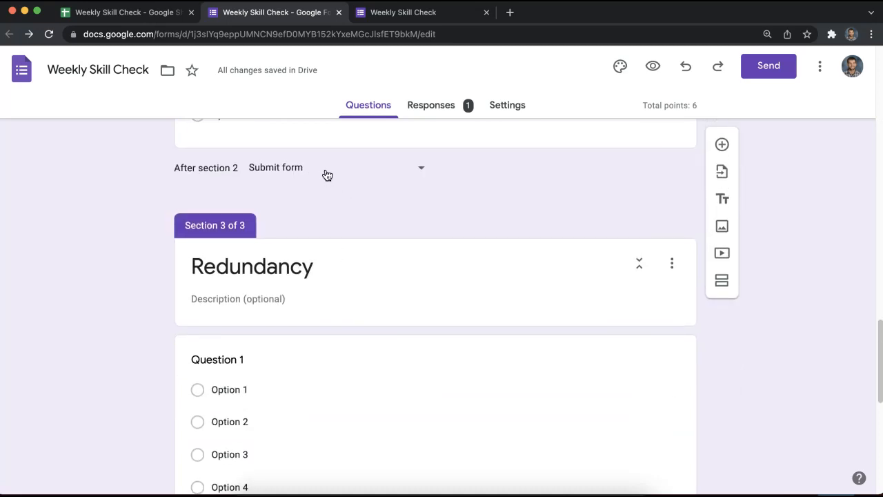
{"action": "scroll", "coordinate": [414, 241], "scroll_direction": "down", "scroll_amount": 6}
{"action": "scroll", "coordinate": [416, 256], "scroll_direction": "up", "scroll_amount": 5}
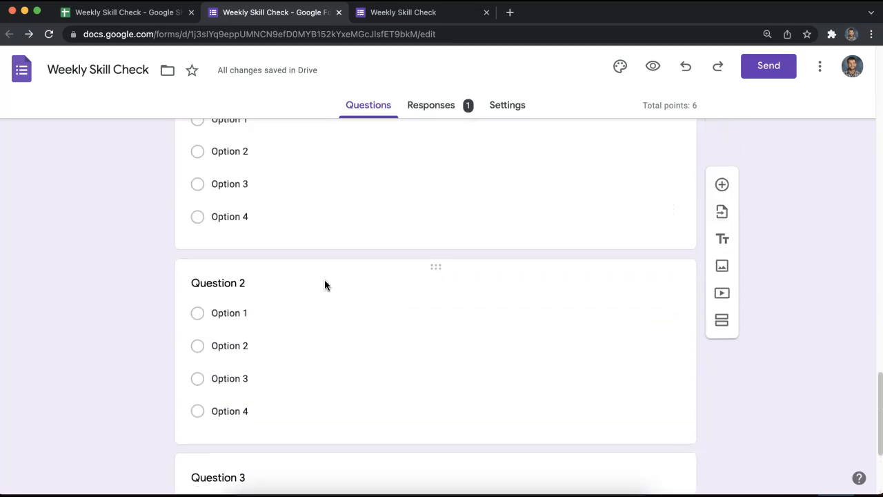
{"action": "left_click", "coordinate": [317, 249]}
{"action": "scroll", "coordinate": [296, 383], "scroll_direction": "down", "scroll_amount": 3}
{"action": "left_click", "coordinate": [247, 376]}
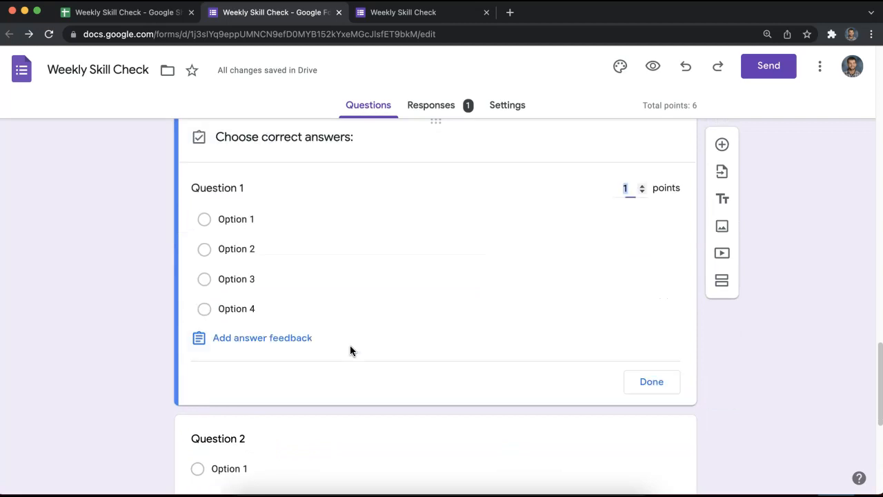
{"action": "left_click", "coordinate": [211, 222]}
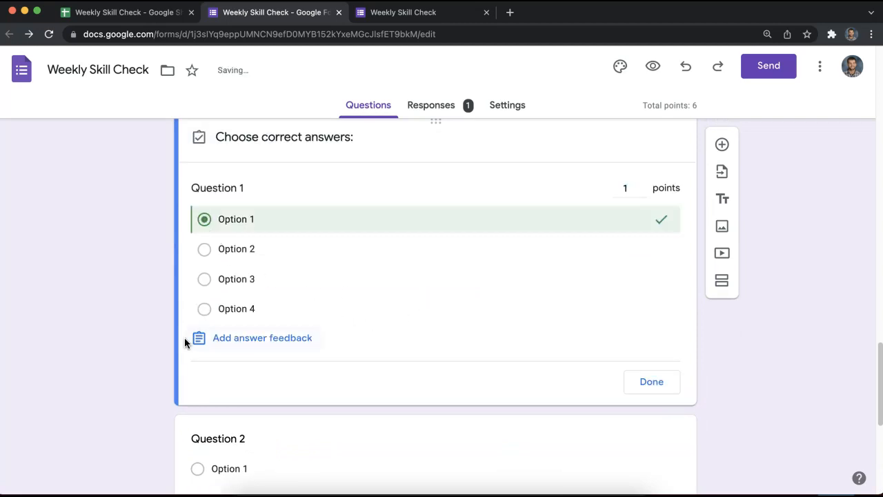
{"action": "left_click", "coordinate": [652, 384]}
Mark Option 2 as correct for Question 2 and check the total points.
{"action": "scroll", "coordinate": [354, 370], "scroll_direction": "down", "scroll_amount": 3}
{"action": "left_click", "coordinate": [276, 348]}
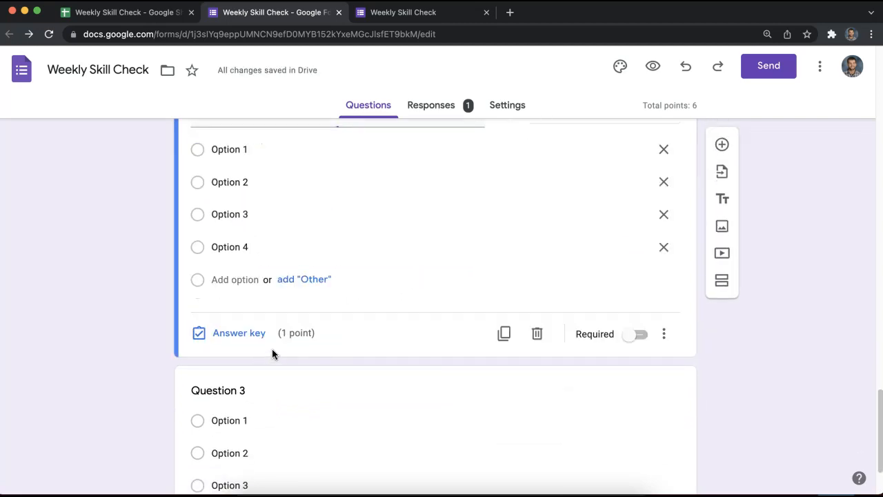
{"action": "left_click", "coordinate": [238, 332]}
{"action": "left_click", "coordinate": [198, 220]}
{"action": "left_click", "coordinate": [655, 345]}
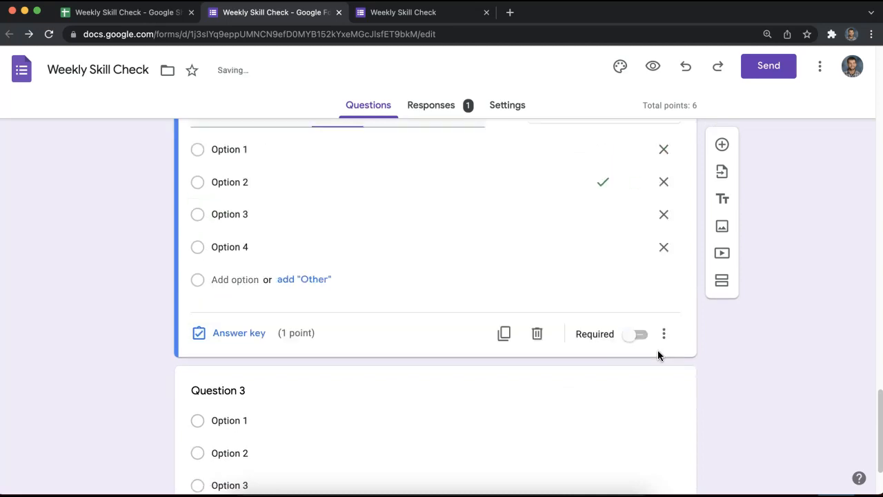
{"action": "left_click_drag", "start_coordinate": [643, 105], "coordinate": [696, 104]}
{"action": "left_click", "coordinate": [726, 106]}
{"action": "left_click", "coordinate": [702, 106]}
{"action": "left_click", "coordinate": [694, 102]}
Mark Option 3 as correct for Question 3, bringing the form total to 6 points.
{"action": "scroll", "coordinate": [386, 351], "scroll_direction": "down", "scroll_amount": 2}
{"action": "left_click", "coordinate": [386, 351]}
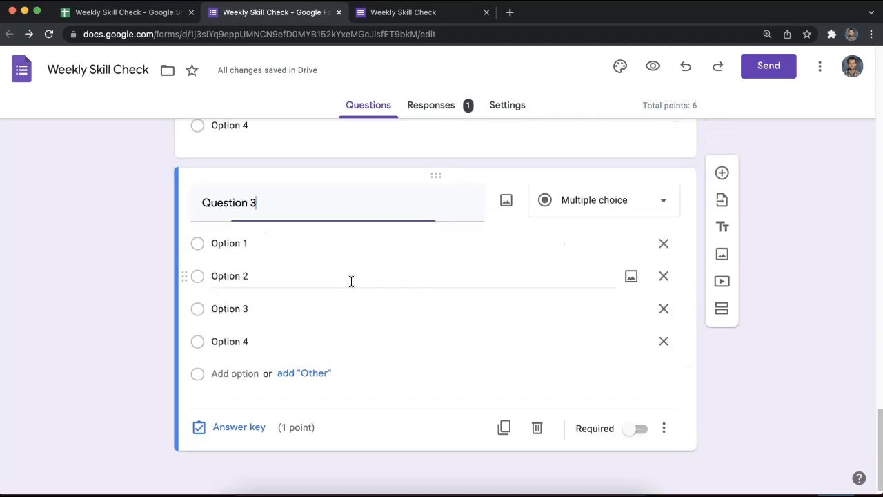
{"action": "left_click", "coordinate": [239, 426]}
{"action": "left_click", "coordinate": [220, 336]}
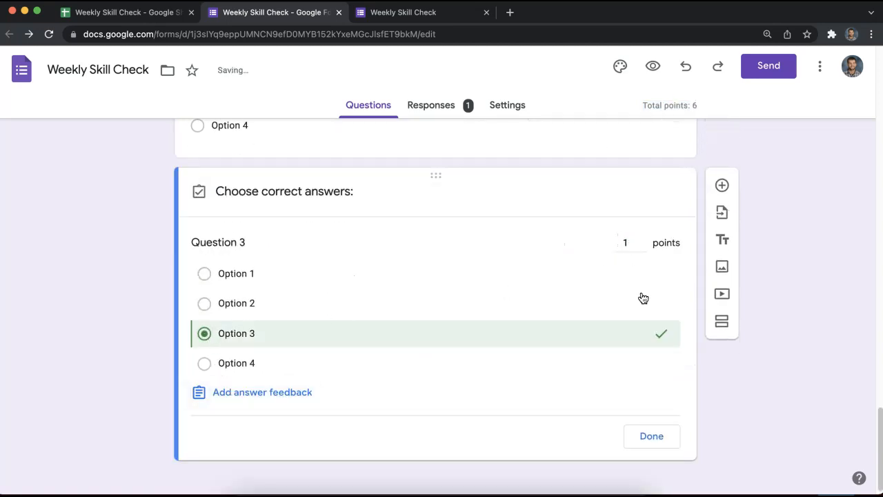
{"action": "left_click", "coordinate": [655, 436]}
{"action": "scroll", "coordinate": [702, 392], "scroll_direction": "up", "scroll_amount": 10}
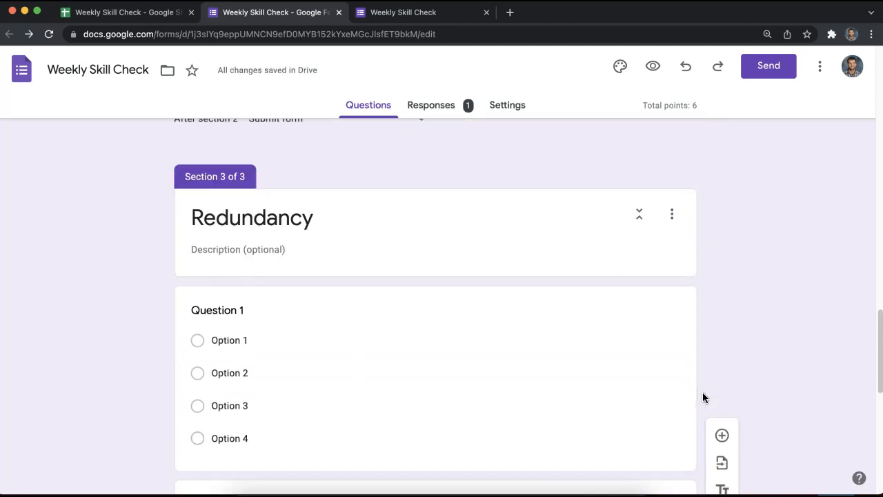
{"action": "scroll", "coordinate": [709, 315], "scroll_direction": "up", "scroll_amount": 3}
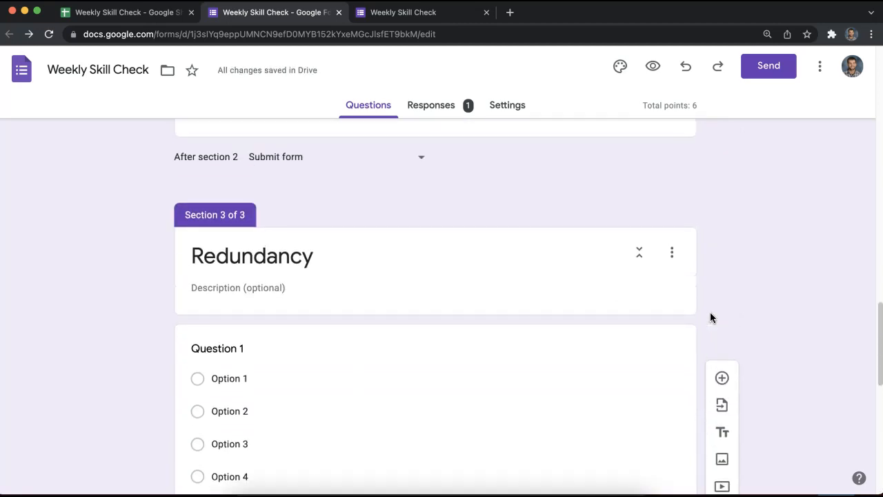
{"action": "mouse_move", "coordinate": [702, 107]}
{"action": "left_mouse_down"}
{"action": "mouse_move", "coordinate": [663, 102]}
{"action": "mouse_move", "coordinate": [693, 103]}
{"action": "left_mouse_up"}
{"action": "left_click", "coordinate": [704, 105]}
{"action": "left_click", "coordinate": [699, 103]}
{"action": "left_click", "coordinate": [694, 105]}
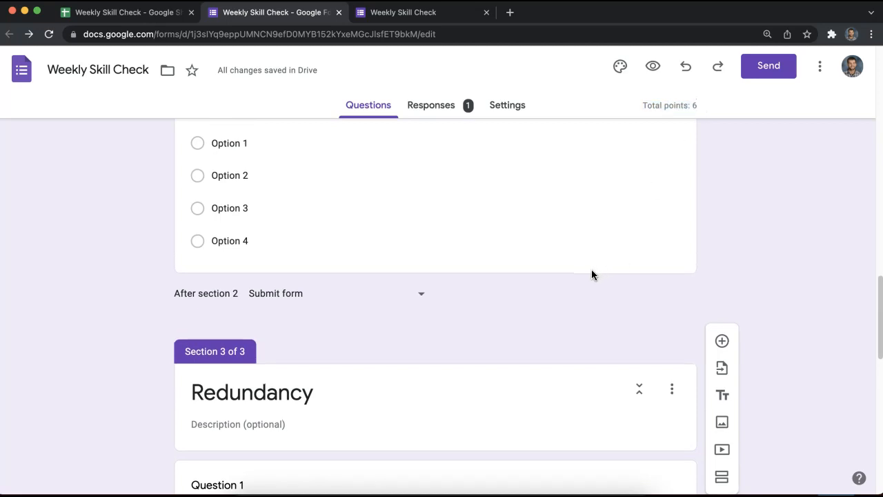
{"action": "scroll", "coordinate": [277, 268], "scroll_direction": "up", "scroll_amount": 10}
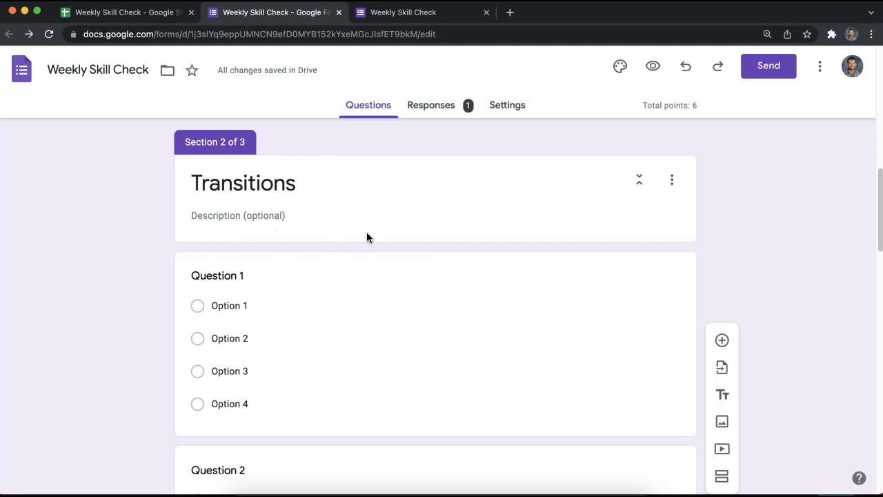
{"action": "scroll", "coordinate": [366, 236], "scroll_direction": "up", "scroll_amount": 3}
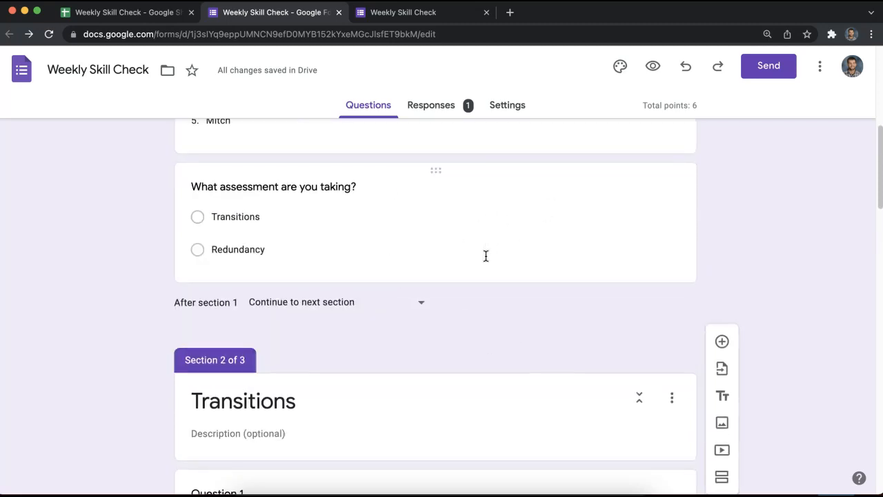
{"action": "scroll", "coordinate": [485, 255], "scroll_direction": "up", "scroll_amount": 4}
{"action": "scroll", "coordinate": [413, 297], "scroll_direction": "up", "scroll_amount": 2}
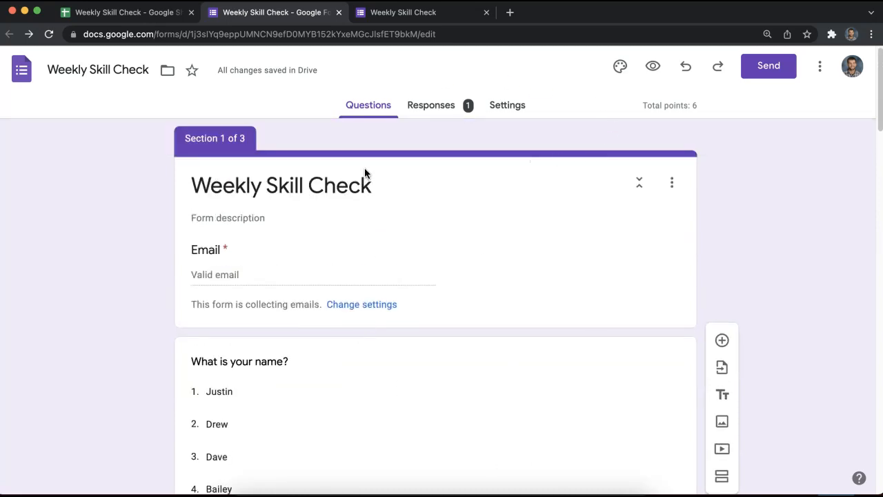
Preview the form, enter the respondent's e-mail and choose the Redundancy assessment.
{"action": "left_click", "coordinate": [652, 67]}
{"action": "left_click", "coordinate": [318, 324]}
{"action": "left_click", "coordinate": [278, 229]}
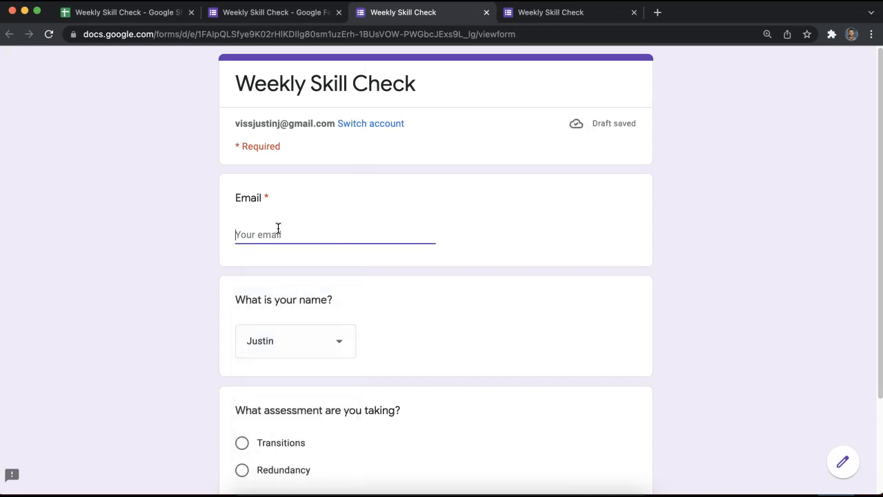
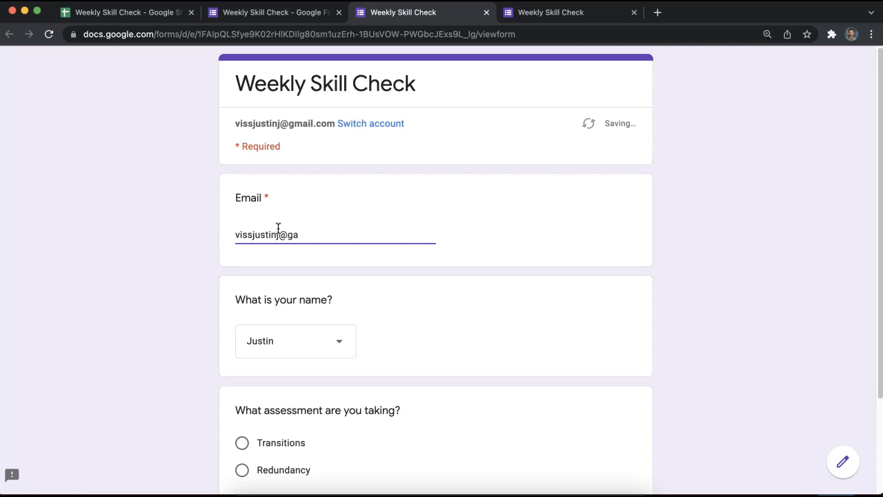
{"action": "scroll", "coordinate": [296, 349], "scroll_direction": "down", "scroll_amount": 3}
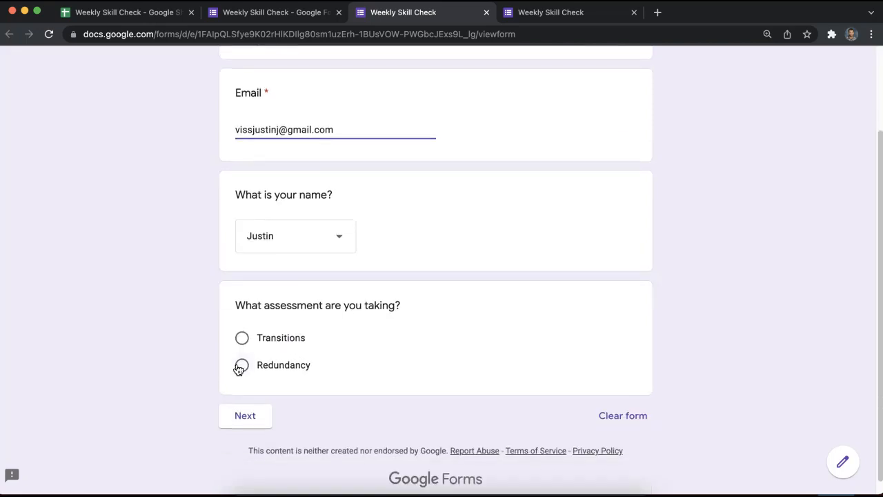
{"action": "left_click", "coordinate": [240, 364]}
{"action": "left_click", "coordinate": [270, 441]}
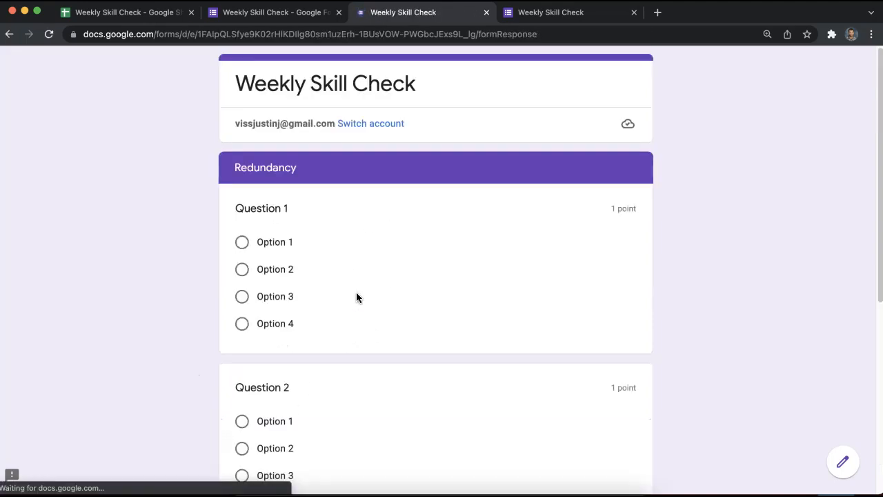
Answer Questions 1–3 with Options 1, 2 and 3 and submit the test response.
{"action": "scroll", "coordinate": [245, 186], "scroll_direction": "down", "scroll_amount": 3}
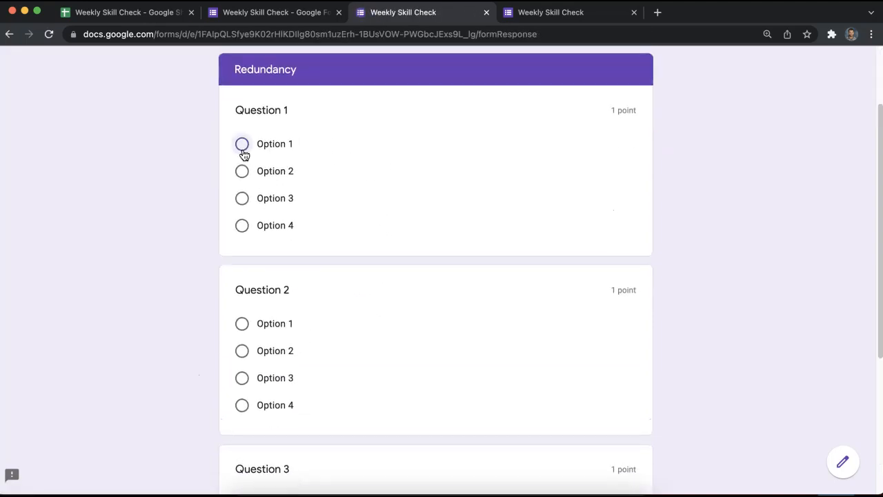
{"action": "left_click", "coordinate": [241, 145]}
{"action": "left_click", "coordinate": [242, 374]}
{"action": "scroll", "coordinate": [247, 393], "scroll_direction": "down", "scroll_amount": 6}
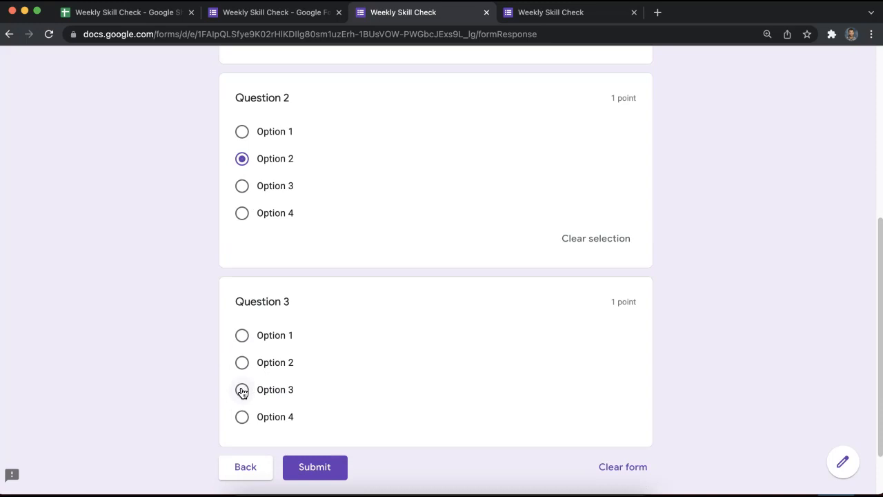
{"action": "left_click", "coordinate": [242, 390]}
{"action": "left_click", "coordinate": [338, 483]}
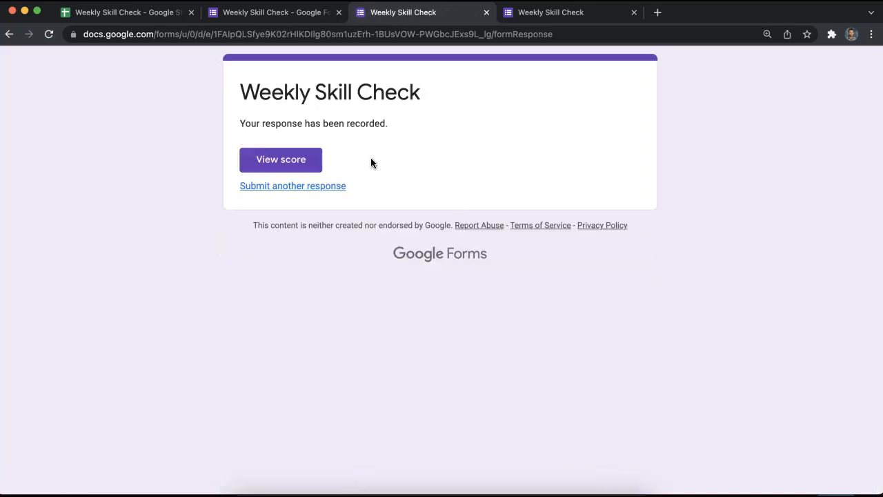
{"action": "left_click", "coordinate": [163, 13]}
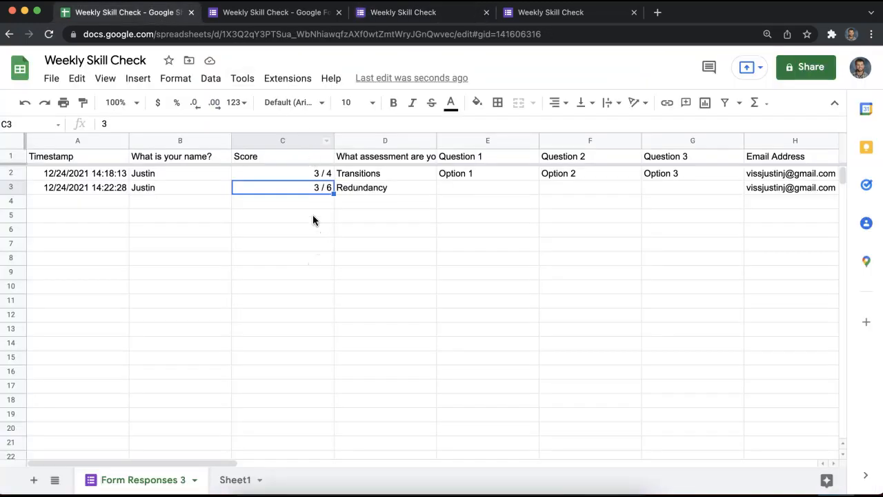
Compare the scores in C2 and C3 of Form Responses 3.
{"action": "left_click", "coordinate": [298, 202]}
{"action": "left_click_drag", "start_coordinate": [295, 179], "coordinate": [295, 184]}
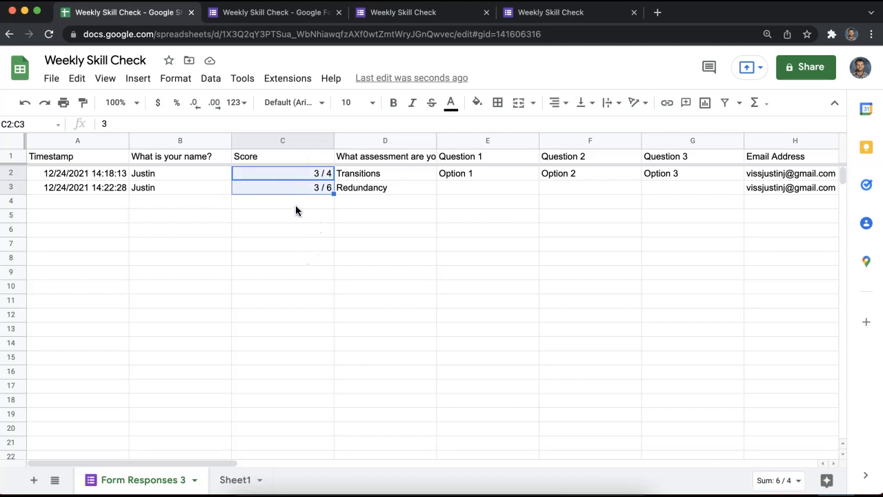
{"action": "left_click", "coordinate": [295, 204]}
{"action": "left_click", "coordinate": [315, 178]}
{"action": "left_click", "coordinate": [315, 190]}
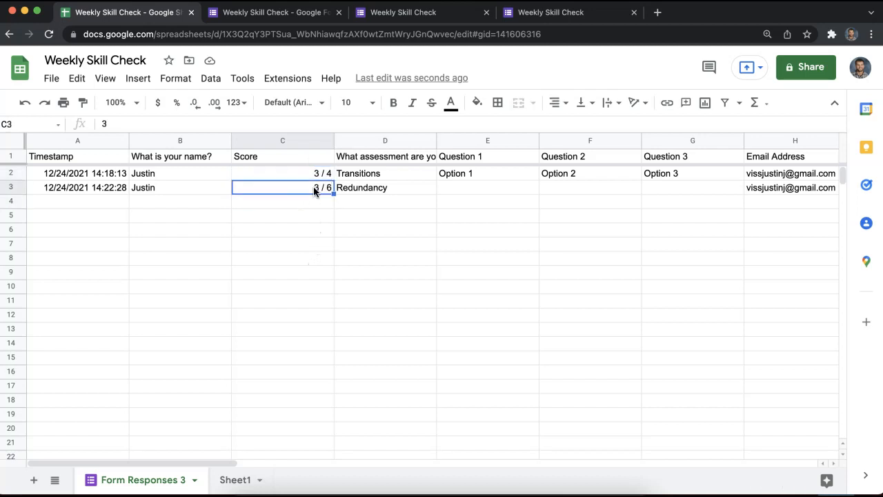
Move the Form Responses 3 sheet tab to the right of Sheet1.
{"action": "left_click_drag", "start_coordinate": [227, 460], "coordinate": [318, 461]}
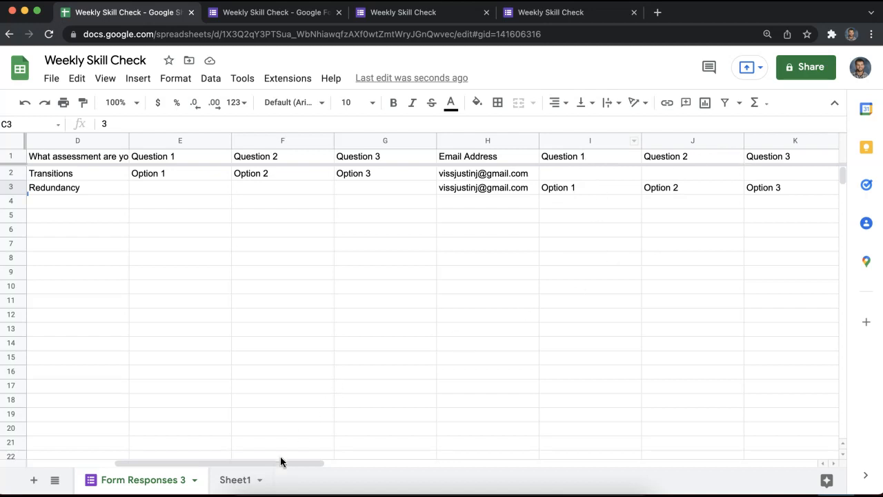
{"action": "left_click_drag", "start_coordinate": [269, 462], "coordinate": [234, 477]}
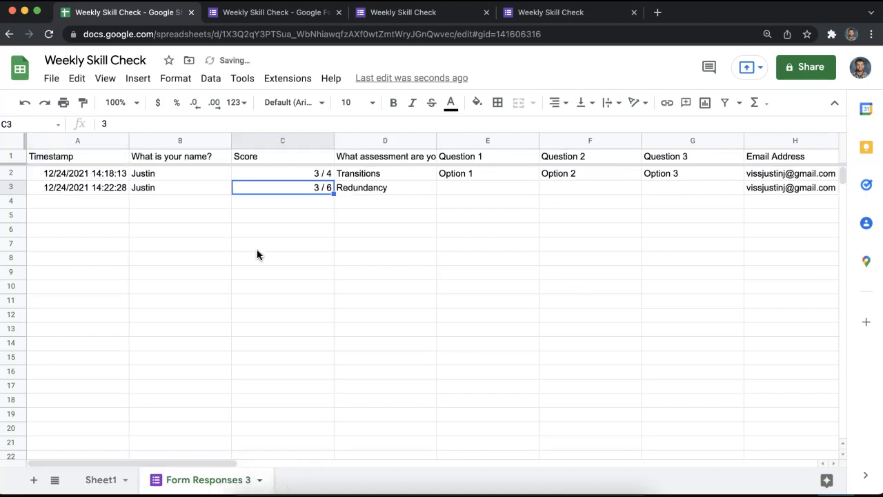
{"action": "left_click", "coordinate": [285, 11]}
Close the response-recorded page and duplicate live-form tabs, keeping the spreadsheet and form editor.
{"action": "left_click", "coordinate": [506, 12]}
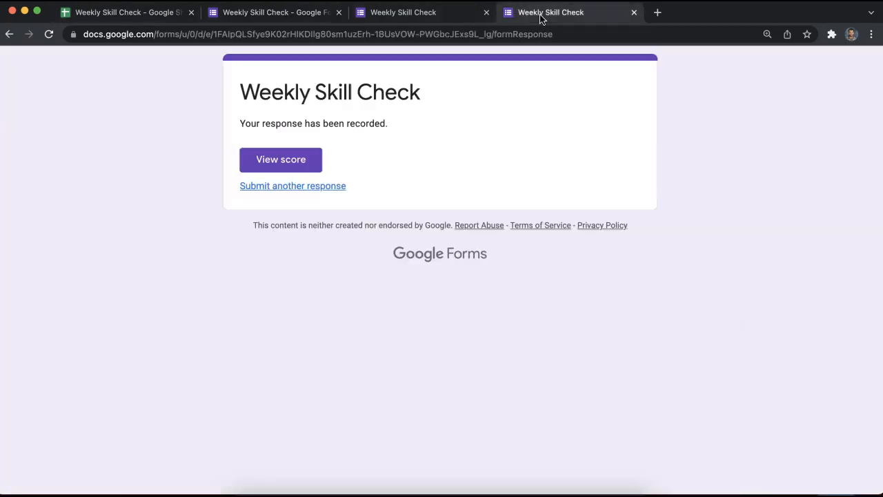
{"action": "left_click", "coordinate": [634, 12]}
{"action": "left_click", "coordinate": [486, 12]}
{"action": "left_click", "coordinate": [416, 12]}
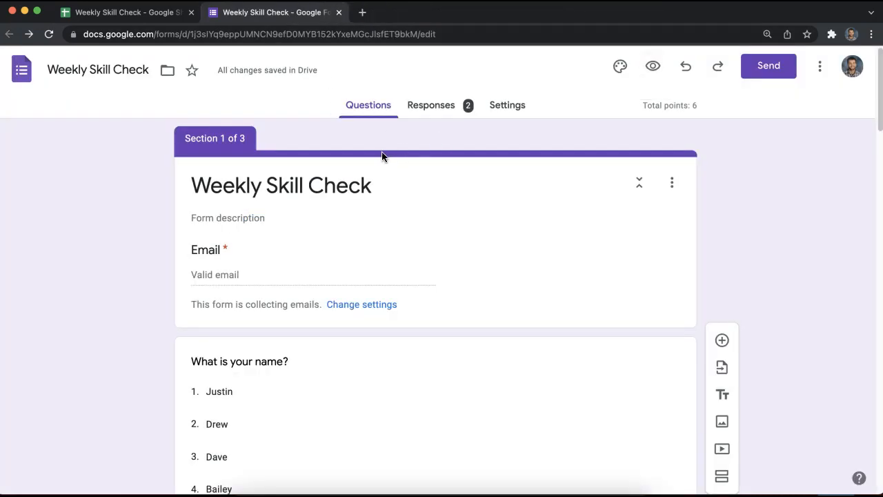
{"action": "scroll", "coordinate": [400, 384], "scroll_direction": "down", "scroll_amount": 6}
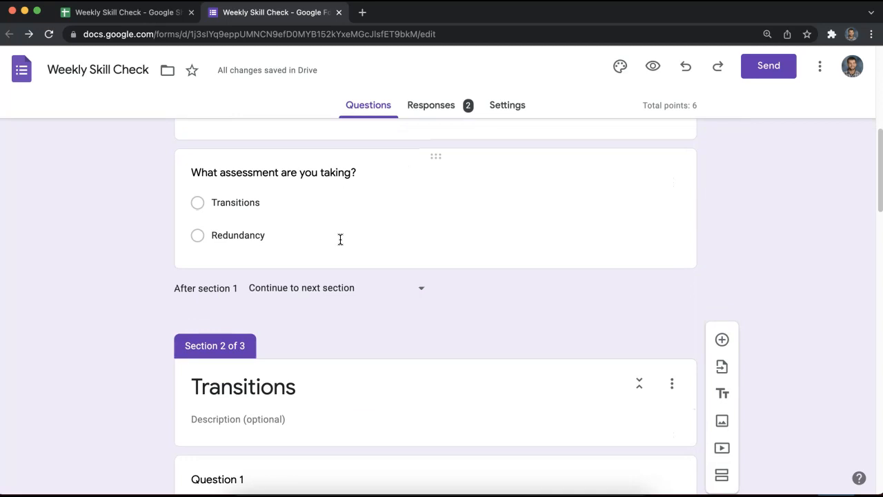
{"action": "scroll", "coordinate": [260, 207], "scroll_direction": "up", "scroll_amount": 6}
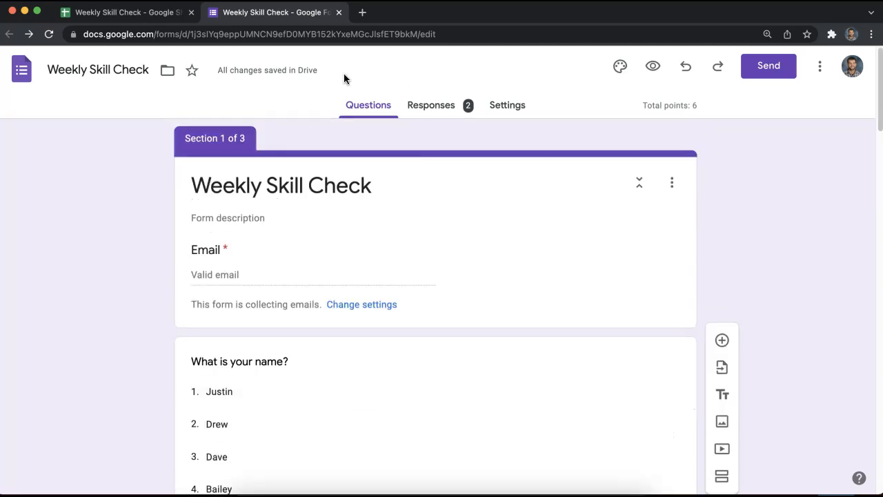
{"action": "left_click", "coordinate": [168, 12]}
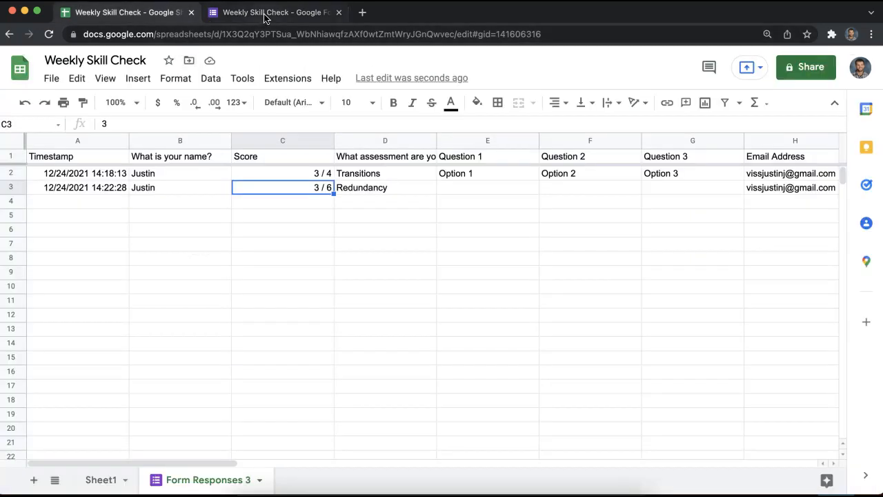
{"action": "left_click", "coordinate": [262, 13]}
{"action": "scroll", "coordinate": [274, 304], "scroll_direction": "down", "scroll_amount": 5}
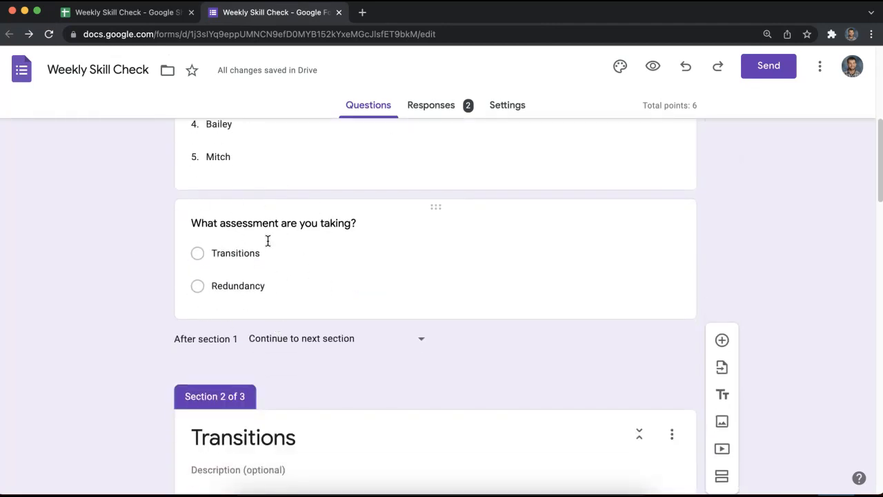
Review the Transitions and Redundancy answers in column D of Form Responses 3.
{"action": "left_click", "coordinate": [128, 13]}
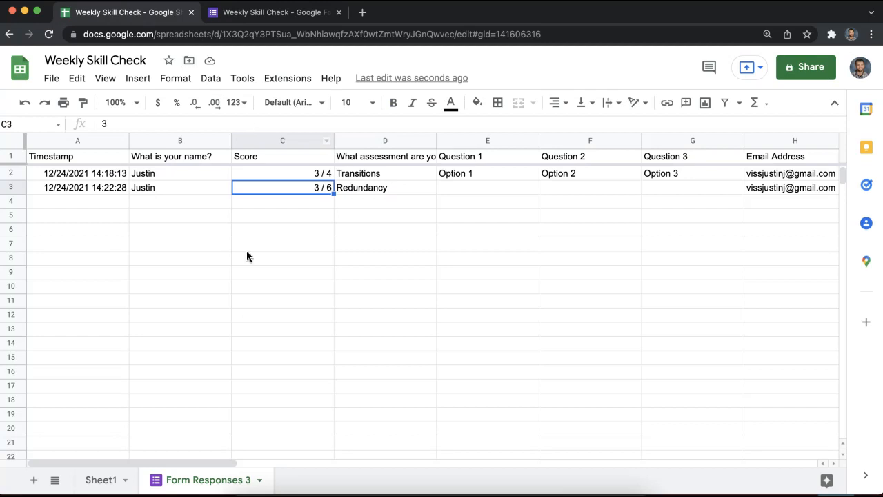
{"action": "left_click", "coordinate": [338, 234]}
{"action": "left_click_drag", "start_coordinate": [380, 173], "coordinate": [383, 182]}
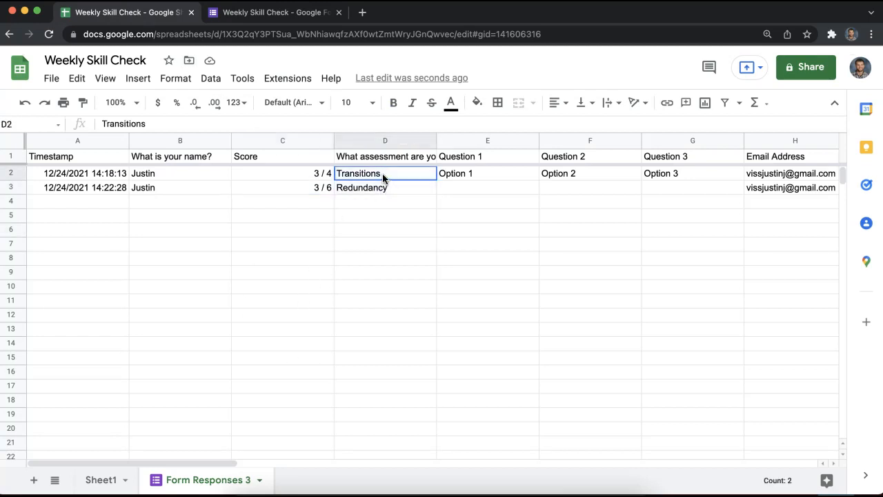
{"action": "left_click", "coordinate": [384, 176]}
{"action": "left_click_drag", "start_coordinate": [385, 180], "coordinate": [386, 184]}
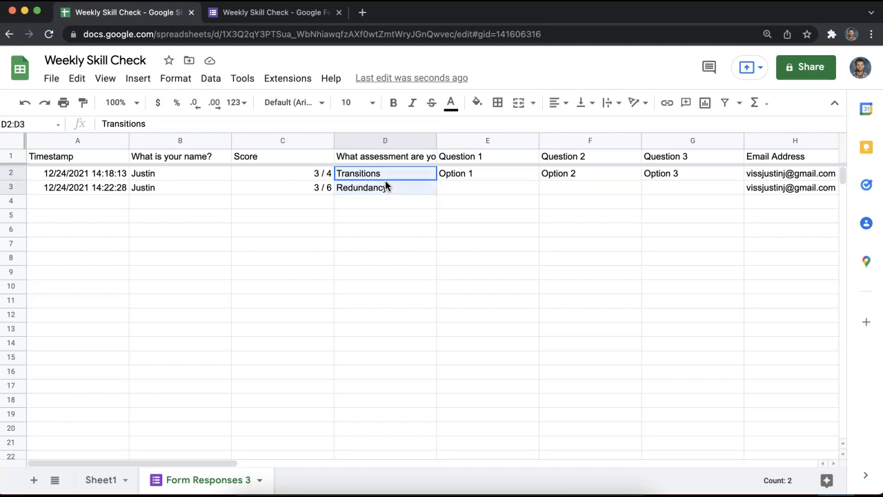
{"action": "left_click", "coordinate": [385, 184]}
{"action": "left_click", "coordinate": [374, 229]}
{"action": "key", "text": "alt+Up"}
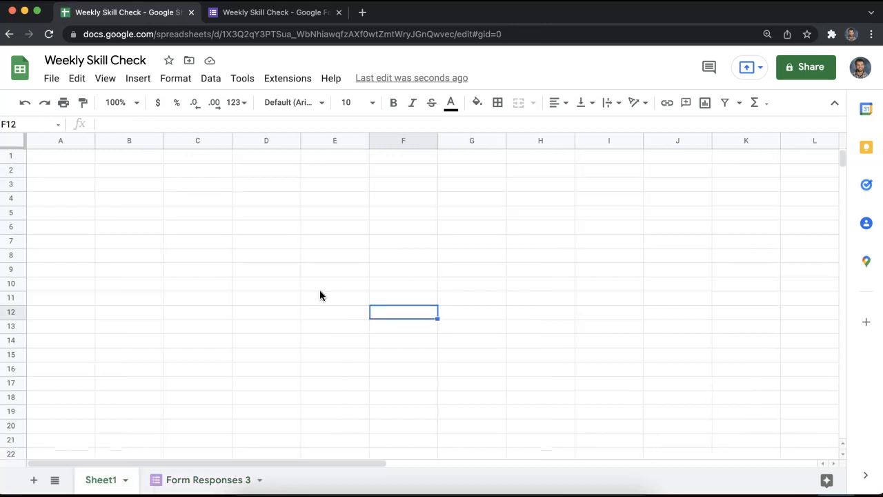
Add a new sheet named 'Sort by Assessment' and mark out its results area.
{"action": "left_click", "coordinate": [33, 479]}
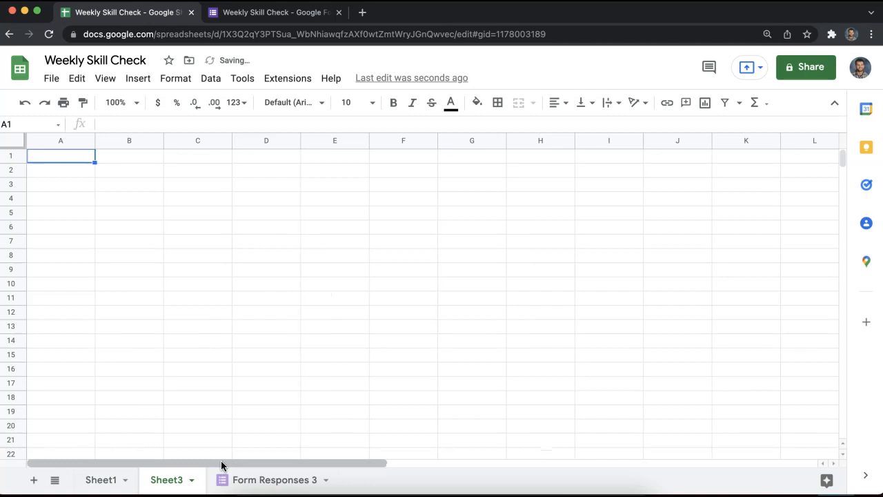
{"action": "double_click", "coordinate": [172, 479]}
{"action": "type", "text": "S"}
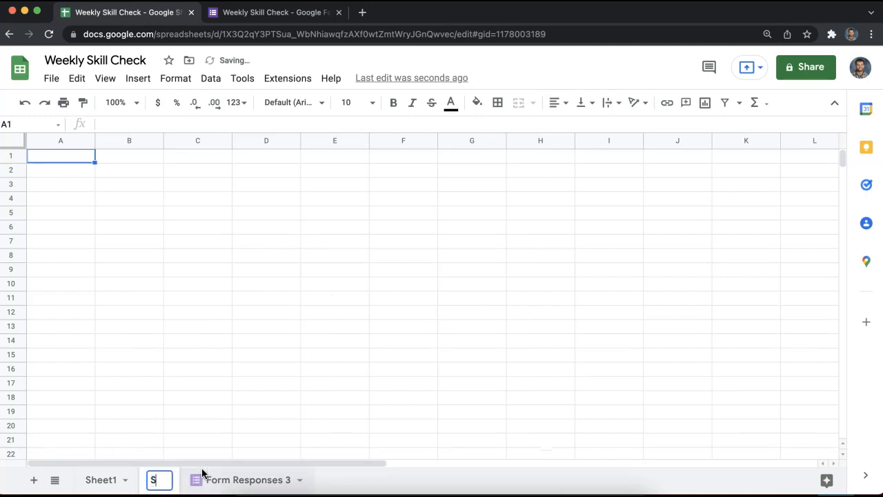
{"action": "type", "text": "ort by Assessment"}
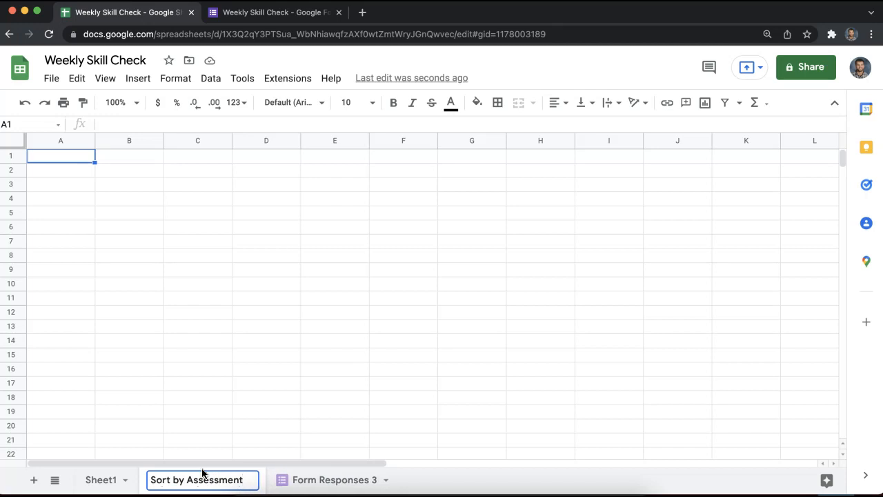
{"action": "left_click", "coordinate": [208, 313]}
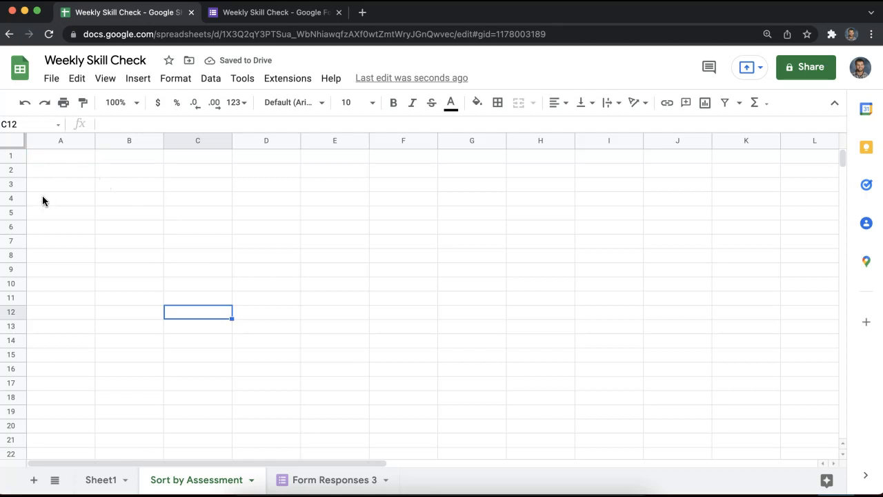
{"action": "left_click_drag", "start_coordinate": [82, 211], "coordinate": [397, 389]}
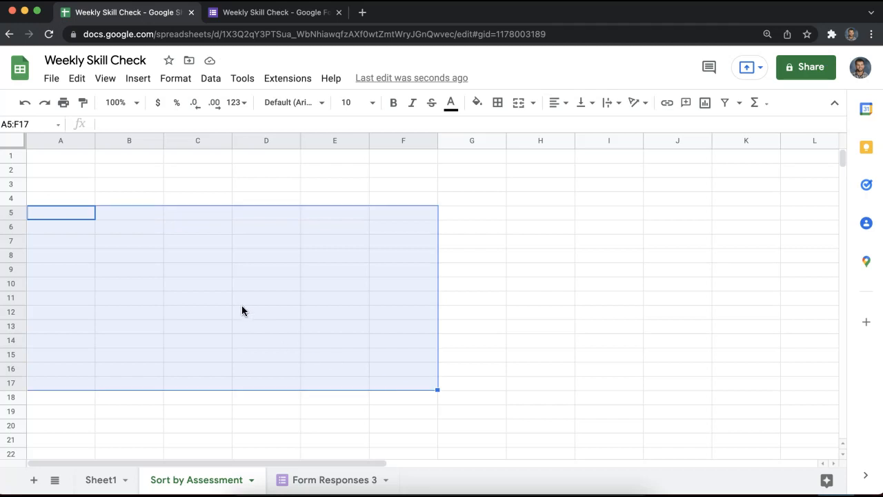
{"action": "left_click", "coordinate": [61, 156]}
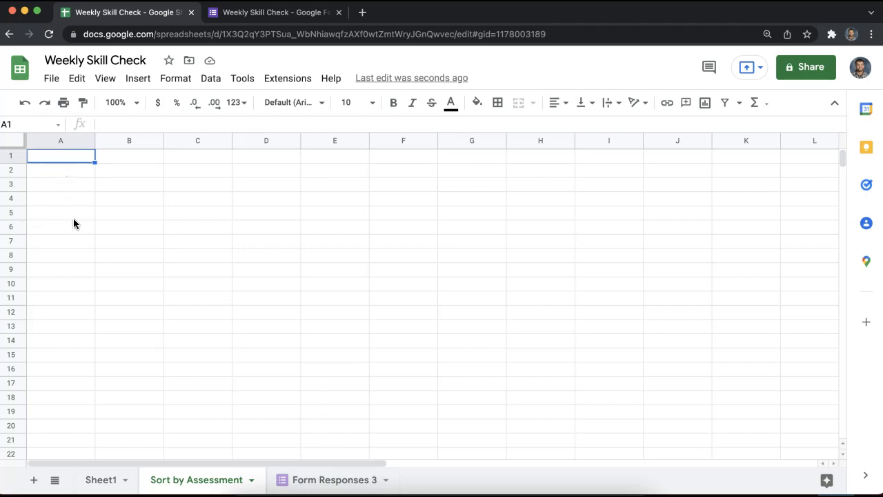
{"action": "left_click_drag", "start_coordinate": [64, 212], "coordinate": [282, 296]}
{"action": "left_click", "coordinate": [57, 170]}
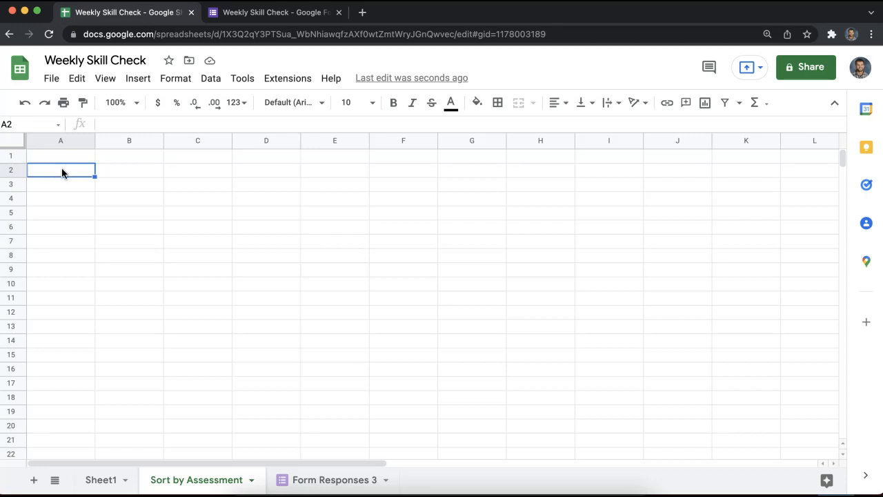
Check the assessment column from D2 down in Form Responses 3.
{"action": "left_click", "coordinate": [341, 479]}
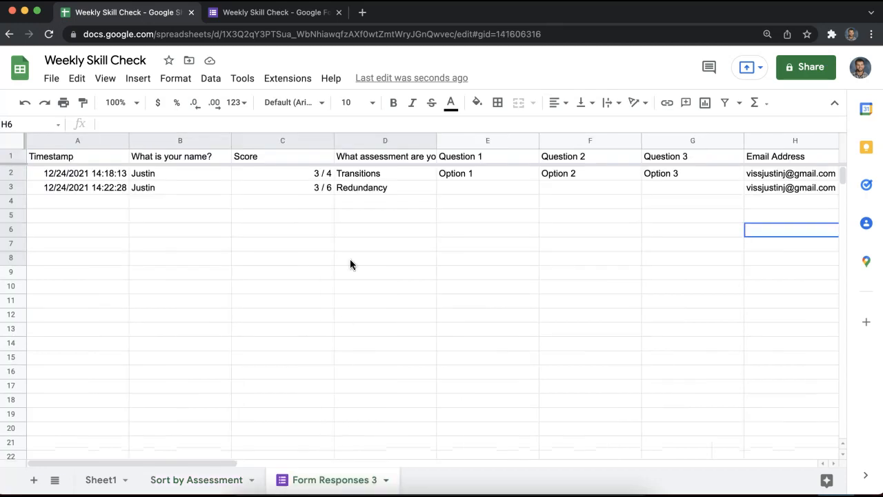
{"action": "left_click_drag", "start_coordinate": [384, 175], "coordinate": [395, 239]}
{"action": "left_click", "coordinate": [395, 240]}
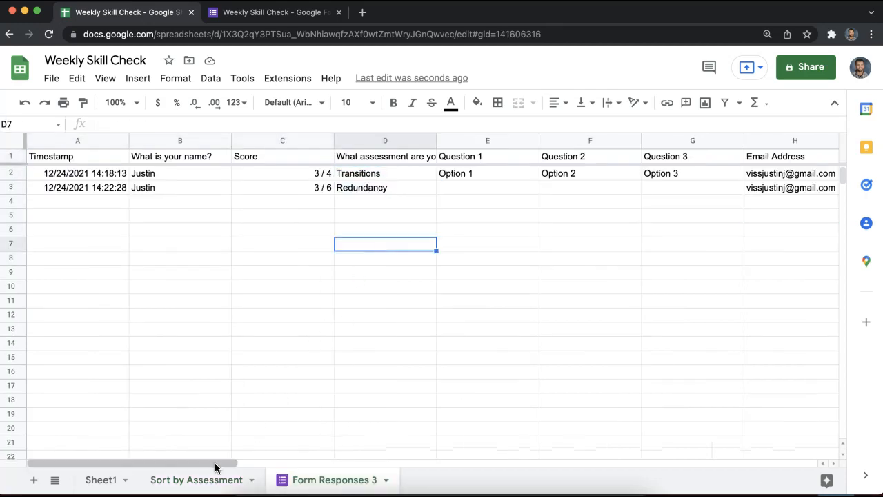
{"action": "left_click_drag", "start_coordinate": [387, 175], "coordinate": [389, 219]}
{"action": "left_click_drag", "start_coordinate": [361, 180], "coordinate": [375, 261]}
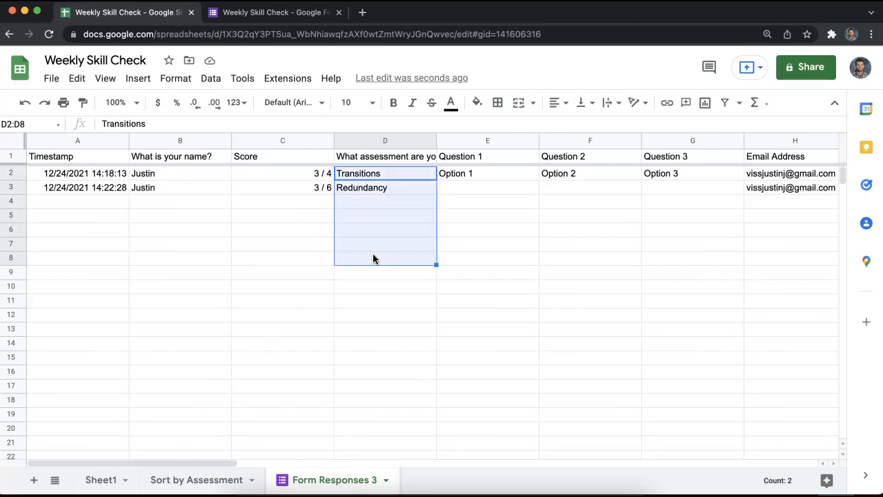
{"action": "left_click", "coordinate": [375, 258]}
Enter the header 'Assessment' in A1 of the Sort by Assessment sheet.
{"action": "left_click", "coordinate": [187, 477]}
{"action": "double_click", "coordinate": [71, 156]}
{"action": "type", "text": "Assessment"}
{"action": "key", "text": "Return"}
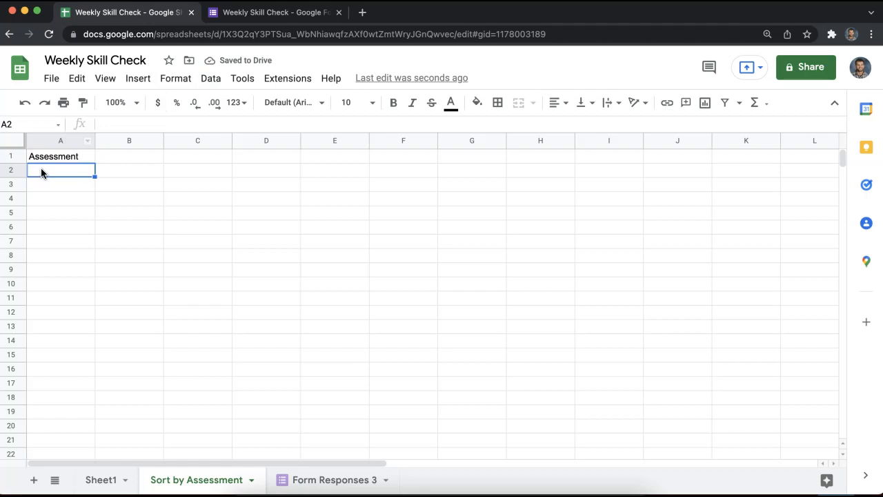
Start a dropdown rule for A2 sourced from Form Responses 3 column D2:D11.
{"action": "left_click", "coordinate": [215, 81]}
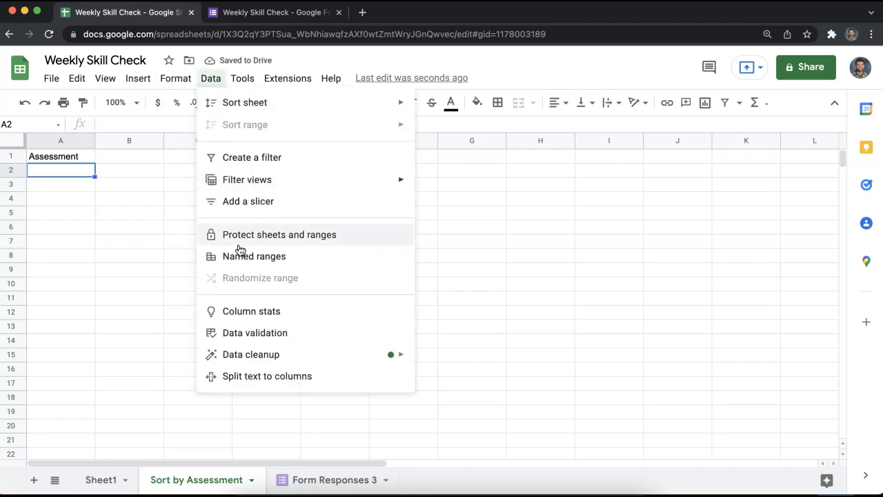
{"action": "left_click", "coordinate": [249, 332]}
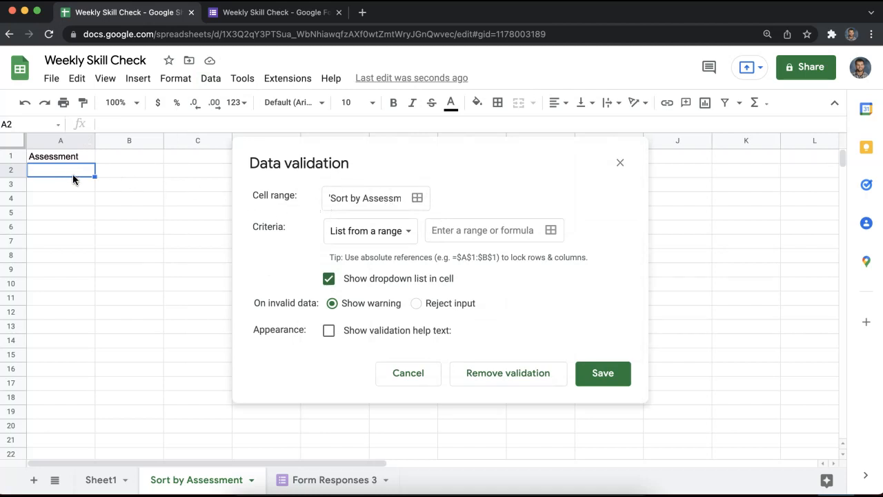
{"action": "left_click", "coordinate": [551, 232]}
{"action": "left_click", "coordinate": [288, 202]}
{"action": "left_click", "coordinate": [317, 479]}
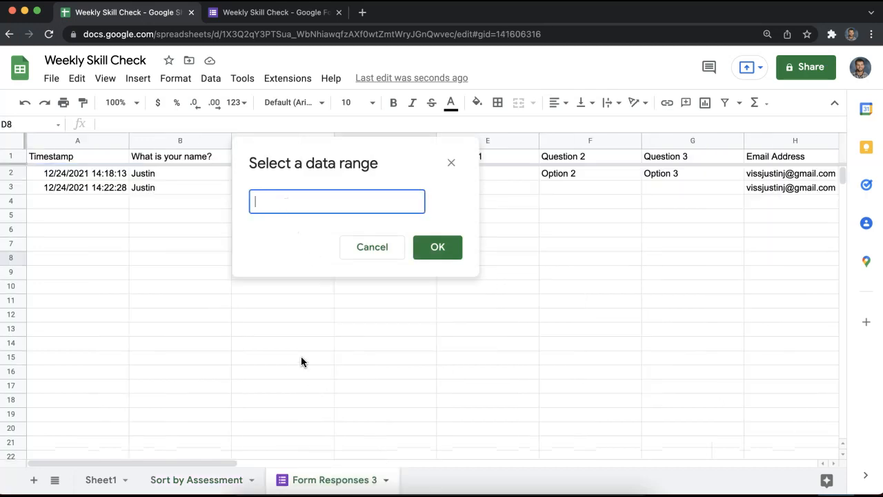
{"action": "left_click_drag", "start_coordinate": [256, 153], "coordinate": [26, 172]}
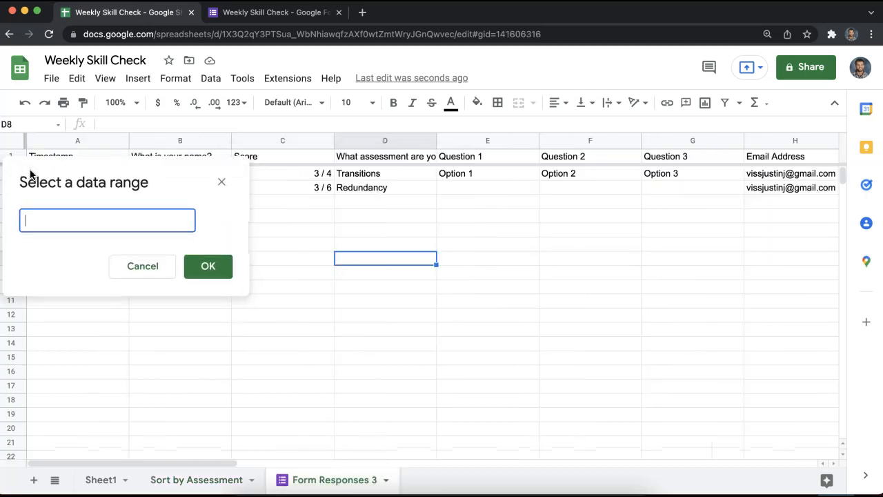
{"action": "left_click_drag", "start_coordinate": [359, 175], "coordinate": [363, 299]}
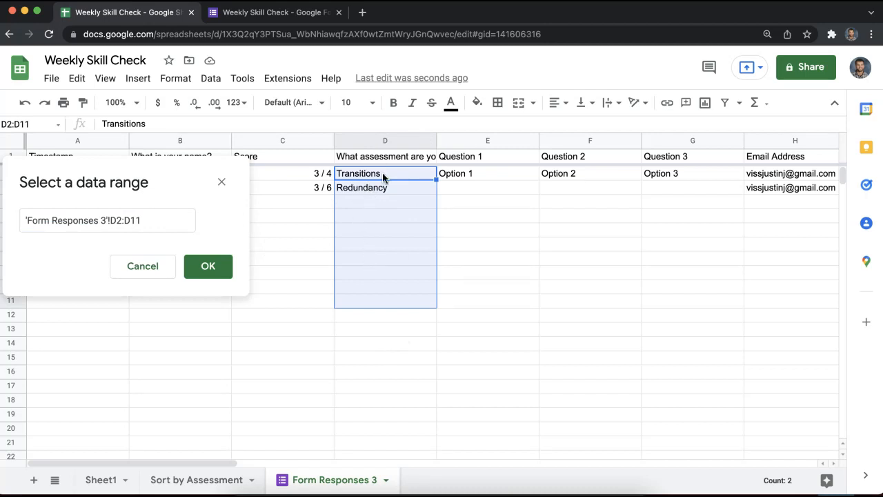
Make the source range open-ended as 'Form Responses 3'!D2:D and save the dropdown rule.
{"action": "left_click", "coordinate": [141, 220]}
{"action": "left_click_drag", "start_coordinate": [141, 220], "coordinate": [131, 220]}
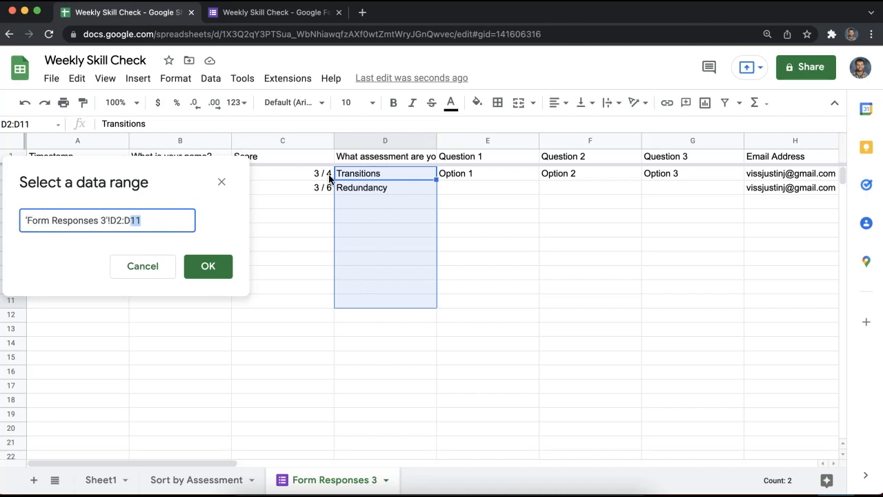
{"action": "left_click", "coordinate": [150, 221]}
{"action": "left_click", "coordinate": [207, 265]}
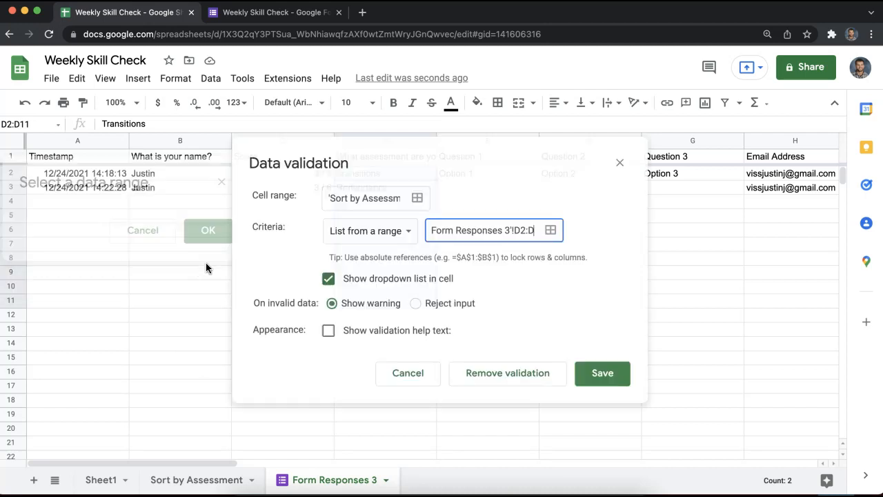
{"action": "left_click", "coordinate": [592, 369]}
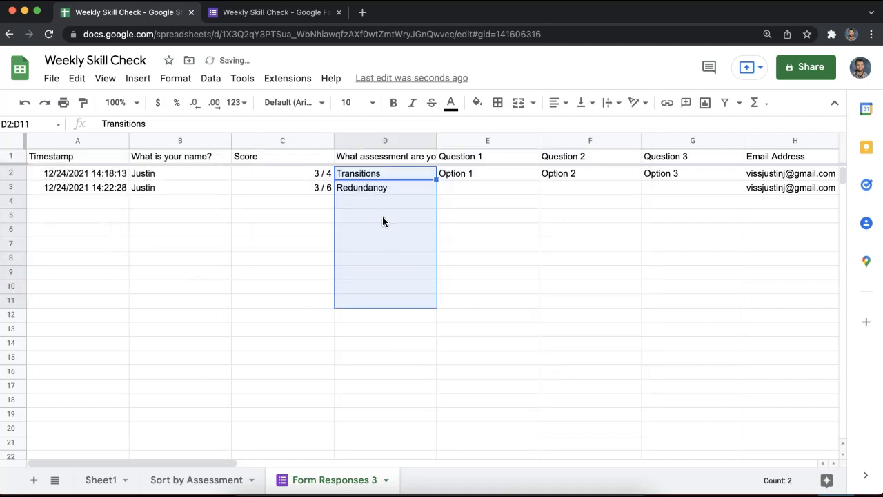
{"action": "left_click", "coordinate": [200, 479]}
Choose Redundancy in the A2 assessment dropdown on Sort by Assessment.
{"action": "left_click", "coordinate": [88, 170]}
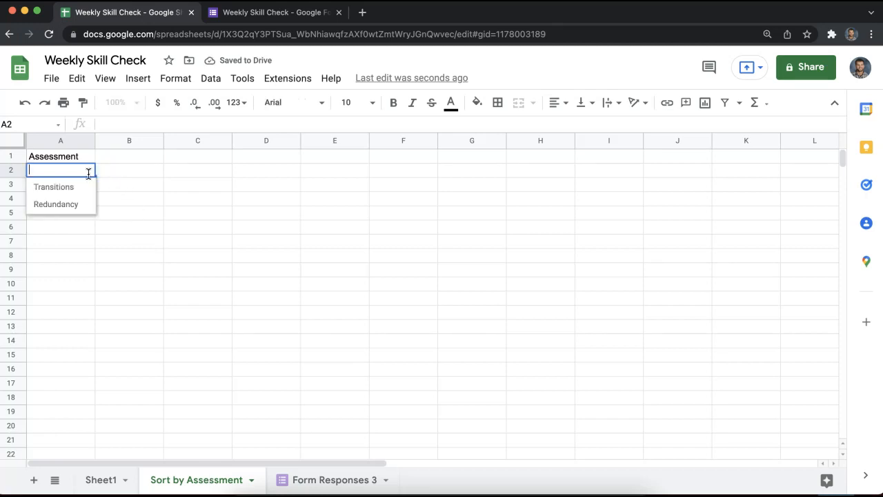
{"action": "left_click", "coordinate": [66, 207]}
{"action": "left_click", "coordinate": [83, 173]}
{"action": "left_click", "coordinate": [73, 203]}
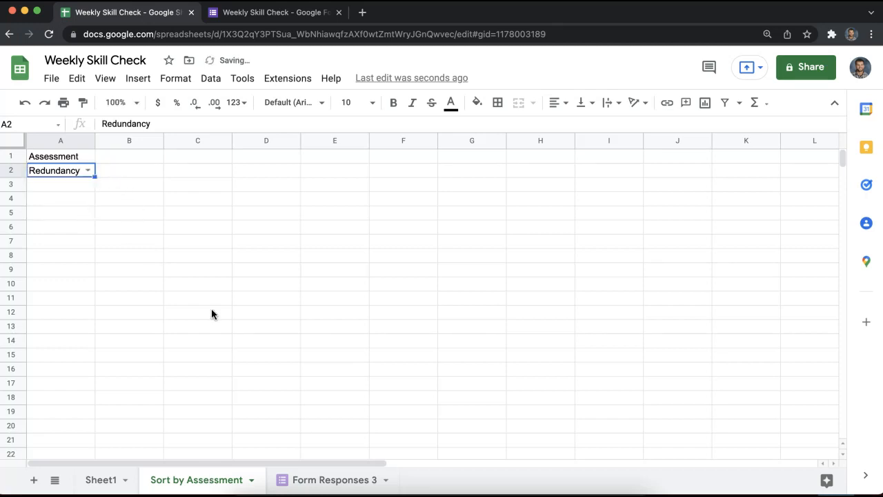
Enter a test value 'Punctuation' in D4 of Form Responses 3.
{"action": "left_click", "coordinate": [317, 480]}
{"action": "left_click", "coordinate": [367, 200]}
{"action": "type", "text": "Punc"}
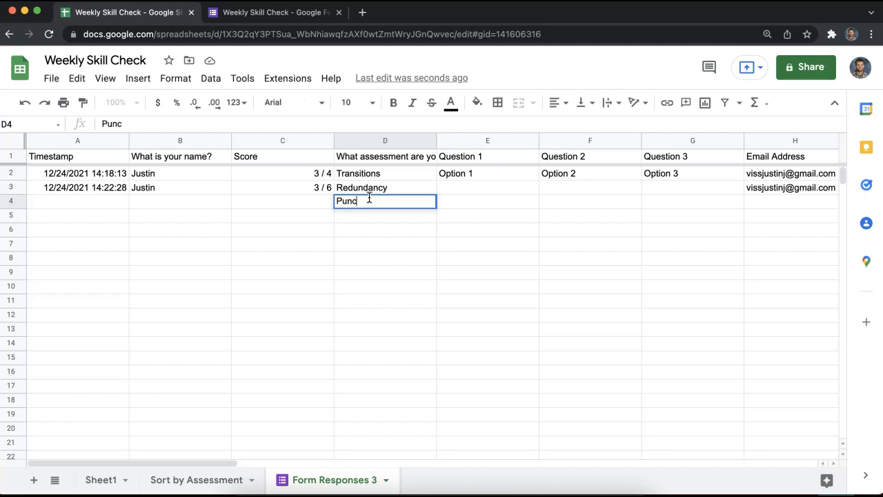
{"action": "type", "text": "tuation"}
{"action": "key", "text": "Return"}
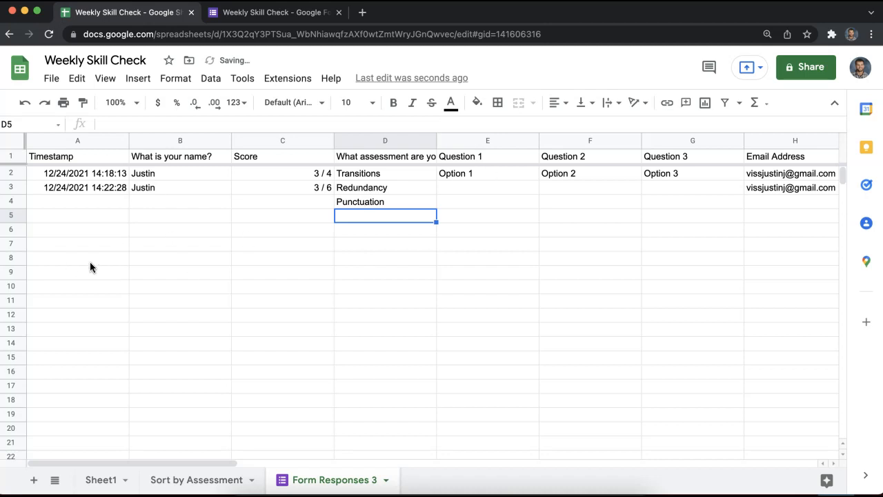
Test Punctuation and Redundancy in the A2 dropdown, leaving it set to Transitions.
{"action": "left_click", "coordinate": [213, 480]}
{"action": "left_click", "coordinate": [68, 177]}
{"action": "left_click", "coordinate": [73, 221]}
{"action": "left_click", "coordinate": [86, 173]}
{"action": "left_click", "coordinate": [73, 205]}
{"action": "left_click", "coordinate": [87, 170]}
{"action": "left_click", "coordinate": [72, 187]}
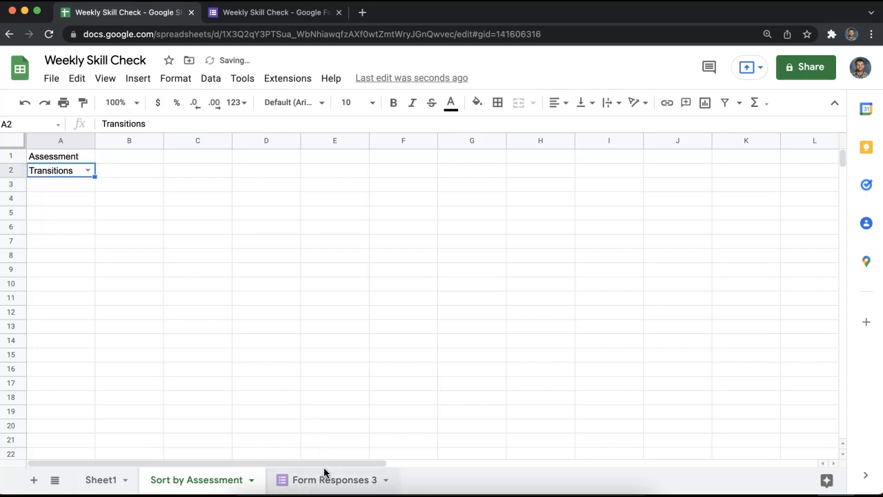
Delete the test Punctuation entry from D4 of Form Responses 3.
{"action": "left_click", "coordinate": [325, 475]}
{"action": "left_click", "coordinate": [374, 201]}
{"action": "key", "text": "Delete"}
{"action": "left_click", "coordinate": [384, 286]}
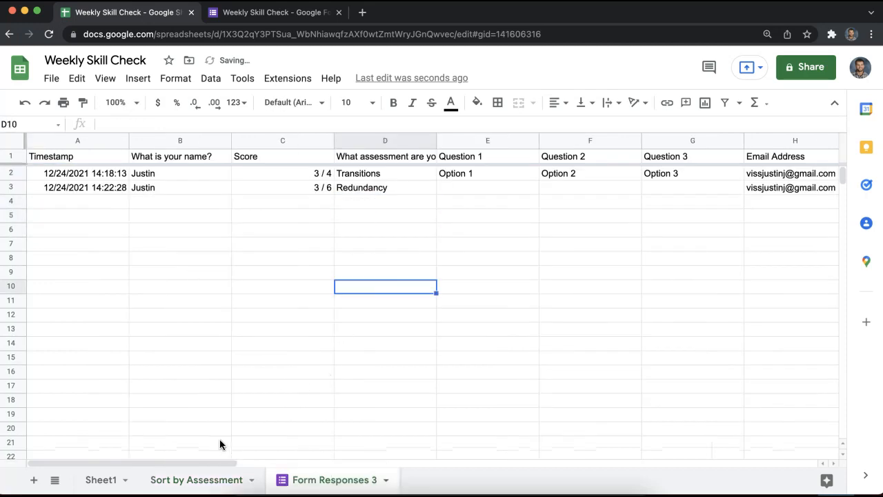
{"action": "left_click", "coordinate": [222, 478]}
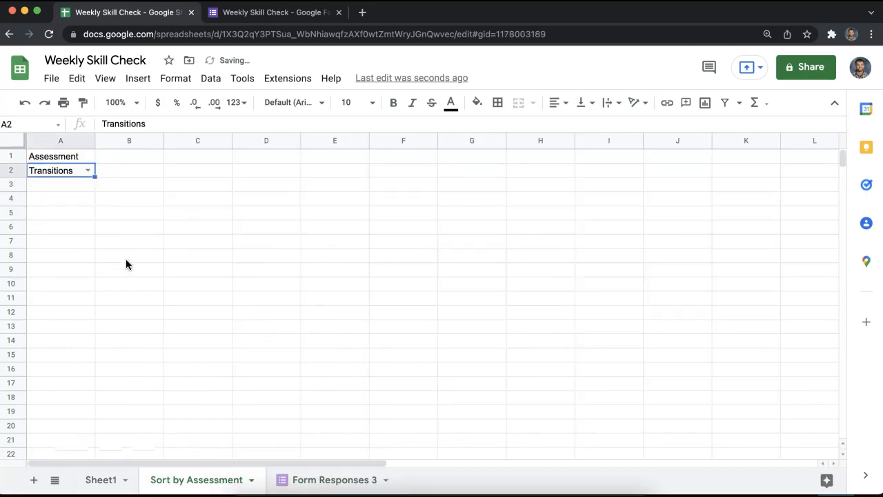
{"action": "left_click", "coordinate": [58, 197]}
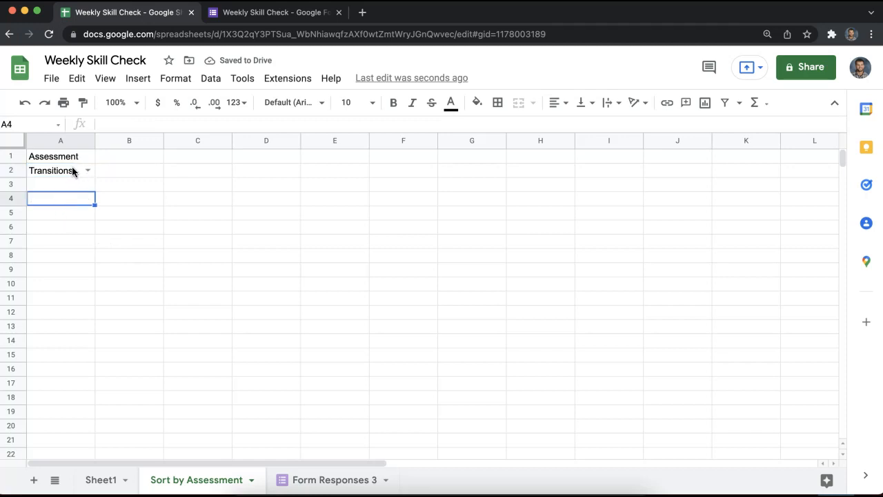
{"action": "left_click", "coordinate": [73, 172]}
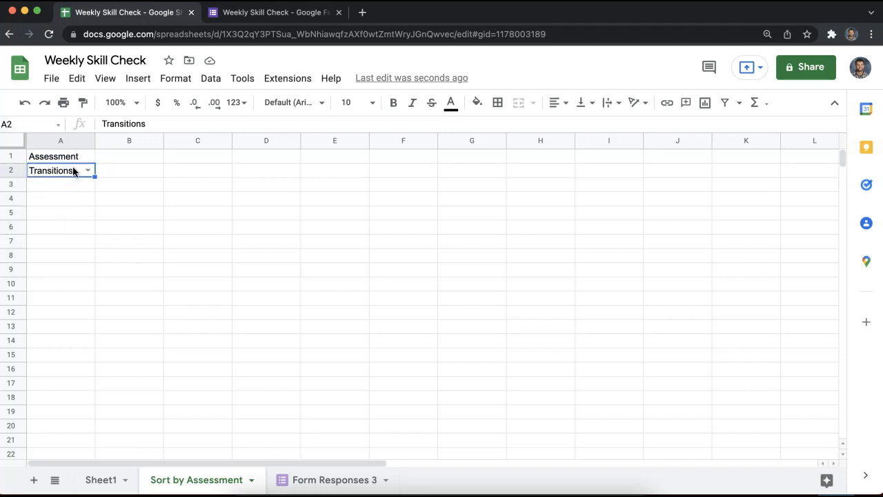
{"action": "left_click", "coordinate": [296, 478]}
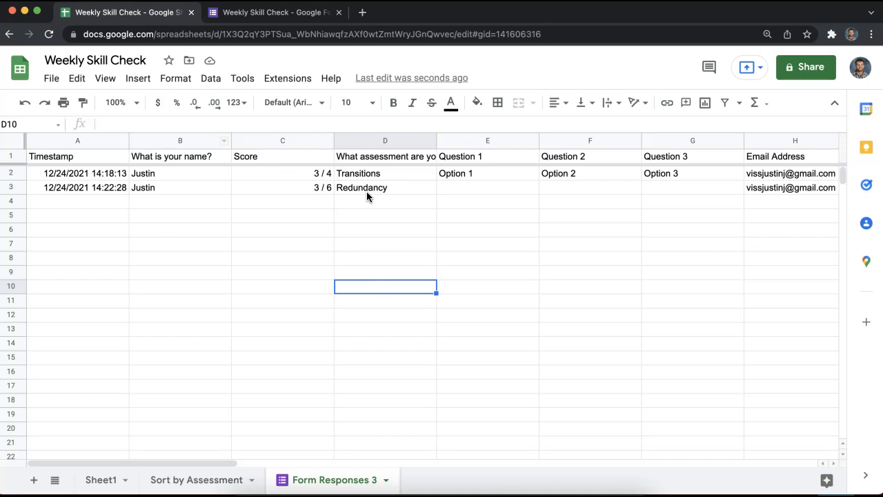
{"action": "left_click", "coordinate": [196, 479]}
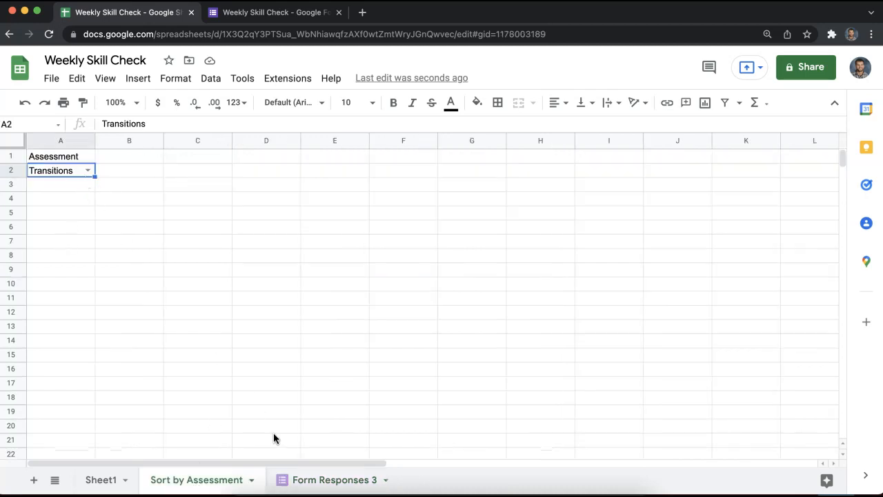
Enter the label 'Student Data' in A5 of Sort by Assessment.
{"action": "left_click", "coordinate": [317, 479]}
{"action": "left_click", "coordinate": [196, 479]}
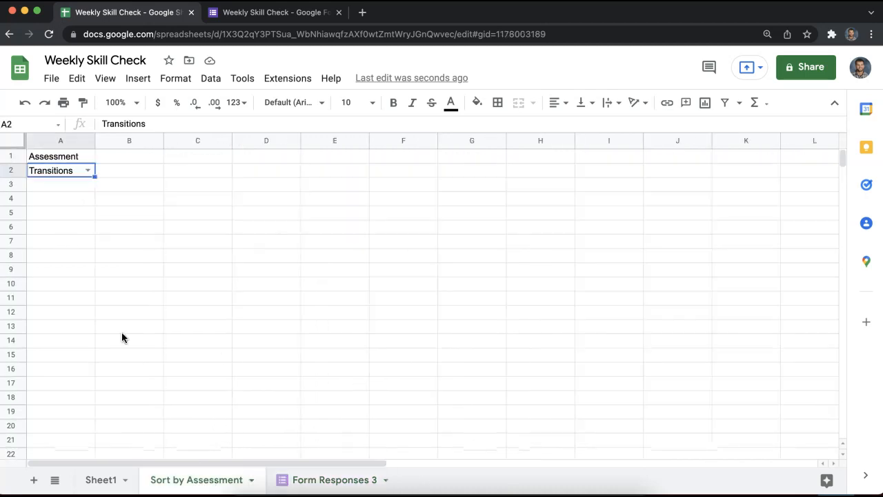
{"action": "double_click", "coordinate": [73, 216]}
{"action": "type", "text": "S"}
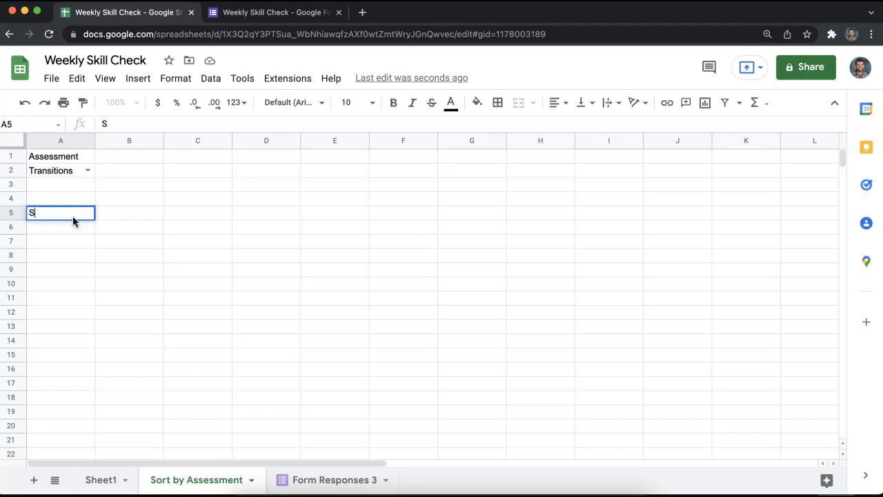
{"action": "type", "text": "tudent Data"}
{"action": "key", "text": "Return"}
Start a =query formula in A6 using 'Form Responses 3'!A1:D4 as data.
{"action": "type", "text": "=query("}
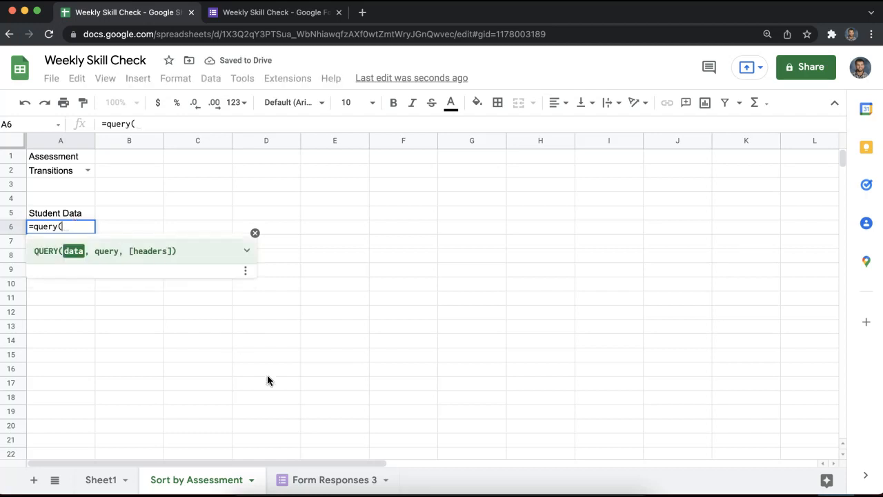
{"action": "left_click", "coordinate": [307, 479]}
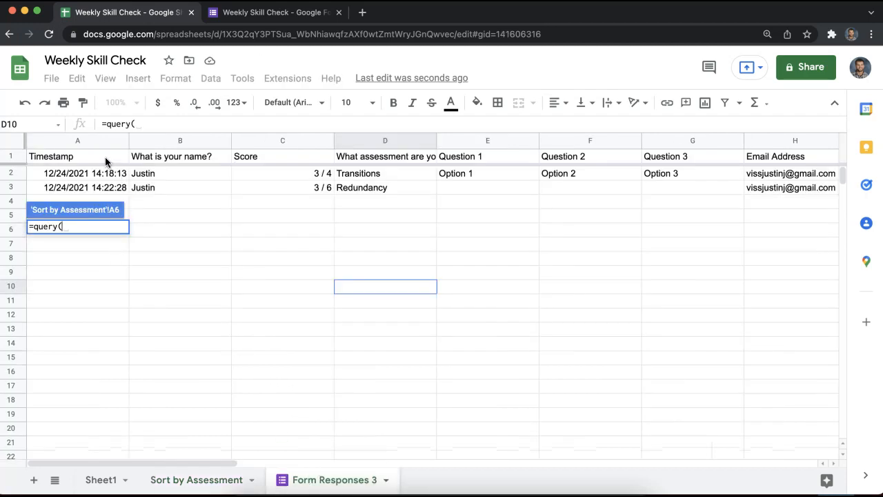
{"action": "left_click_drag", "start_coordinate": [87, 158], "coordinate": [391, 196]}
{"action": "left_click_drag", "start_coordinate": [392, 199], "coordinate": [420, 200]}
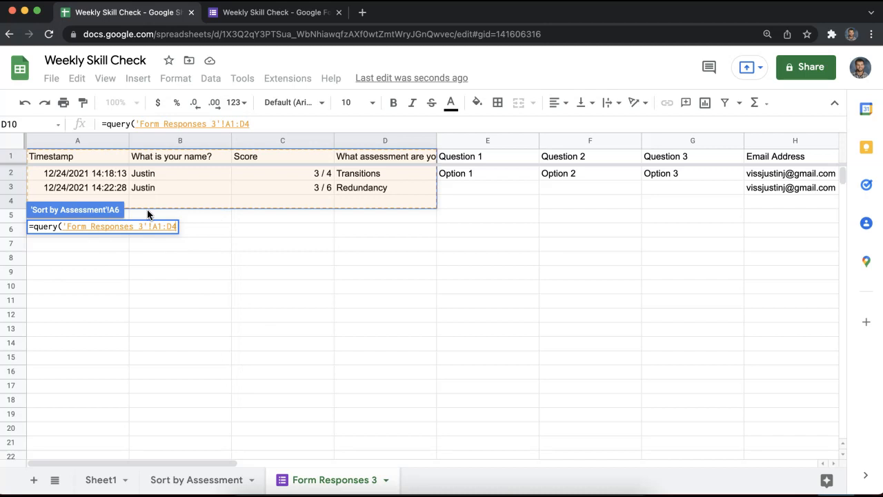
Widen the query range to A1:D and add "select A,B,C,D where D = '"&&"'".
{"action": "key", "text": "BackSpace"}
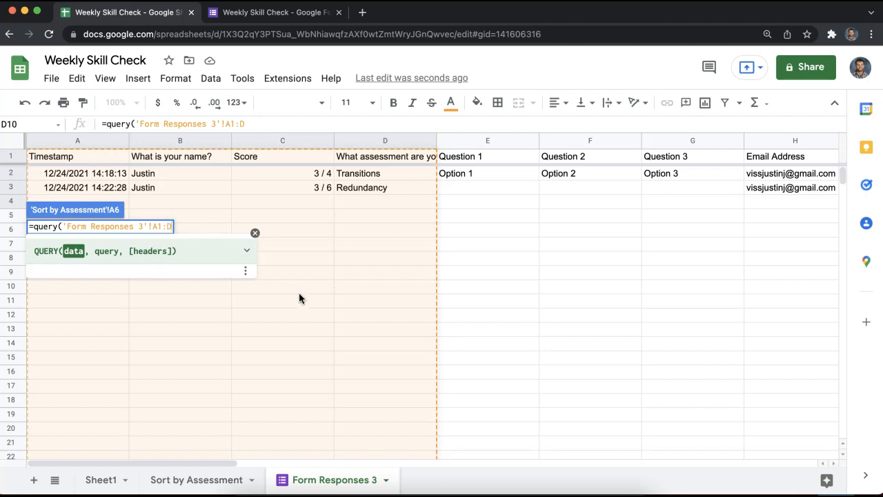
{"action": "type", "text": ", "}
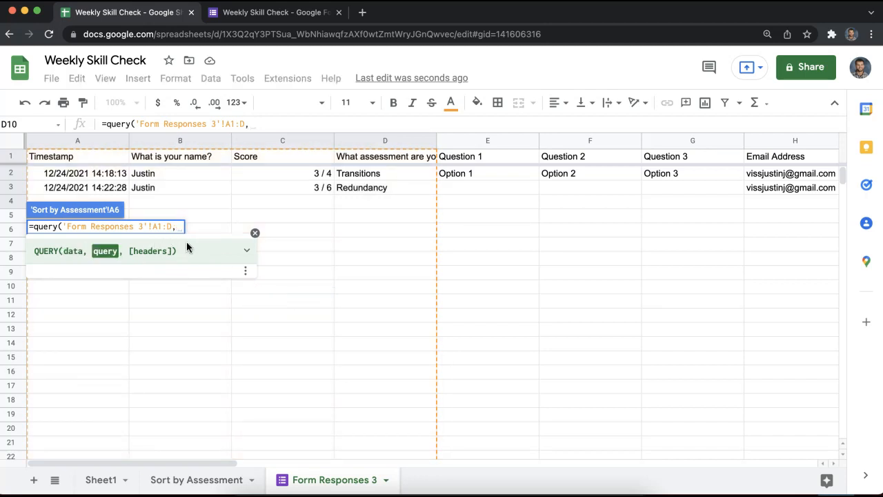
{"action": "type", "text": "\""}
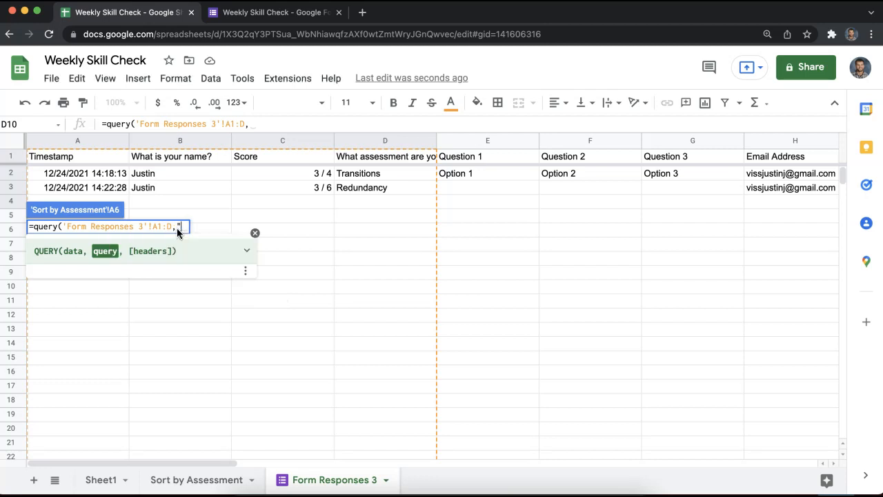
{"action": "type", "text": "select A,B"}
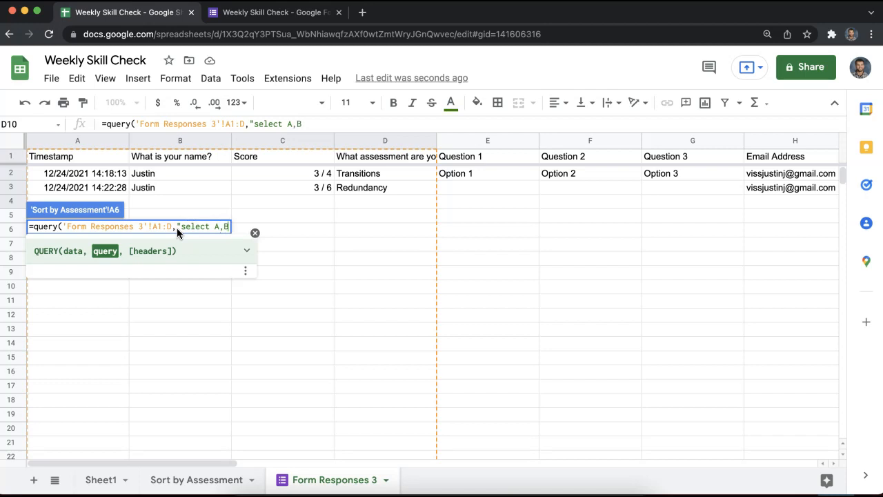
{"action": "type", "text": ",C,D where "}
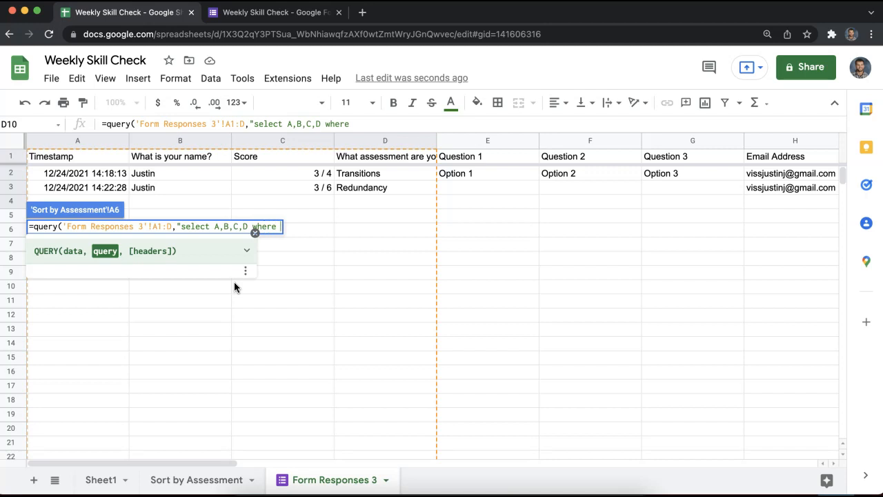
{"action": "type", "text": "D = '\""}
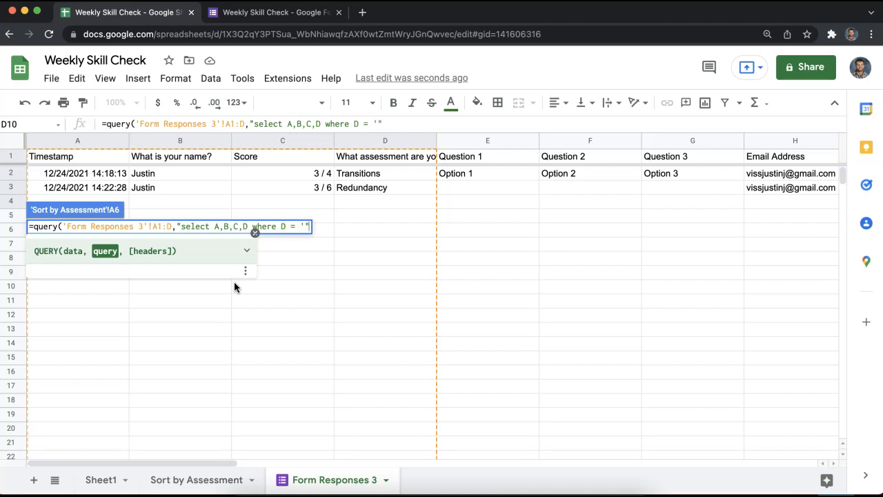
{"action": "type", "text": "&&\"'"}
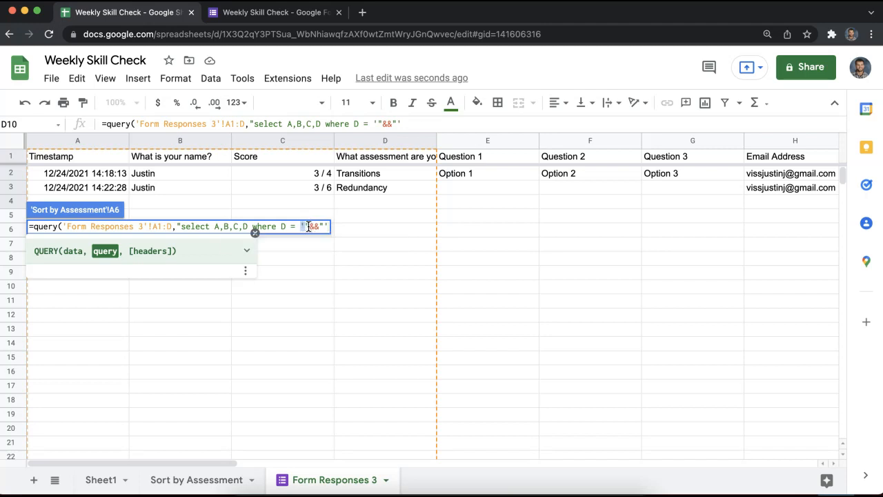
{"action": "left_click_drag", "start_coordinate": [314, 226], "coordinate": [320, 226]}
{"action": "left_click", "coordinate": [326, 226]}
{"action": "mouse_move", "coordinate": [314, 225]}
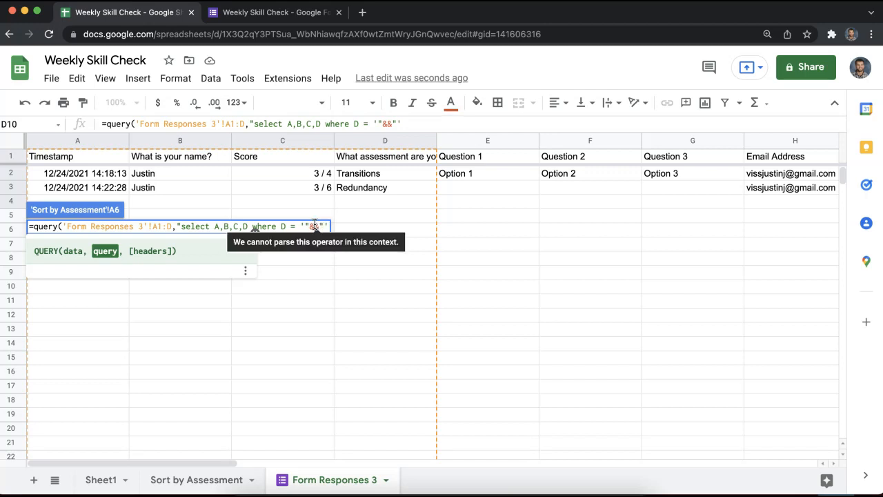
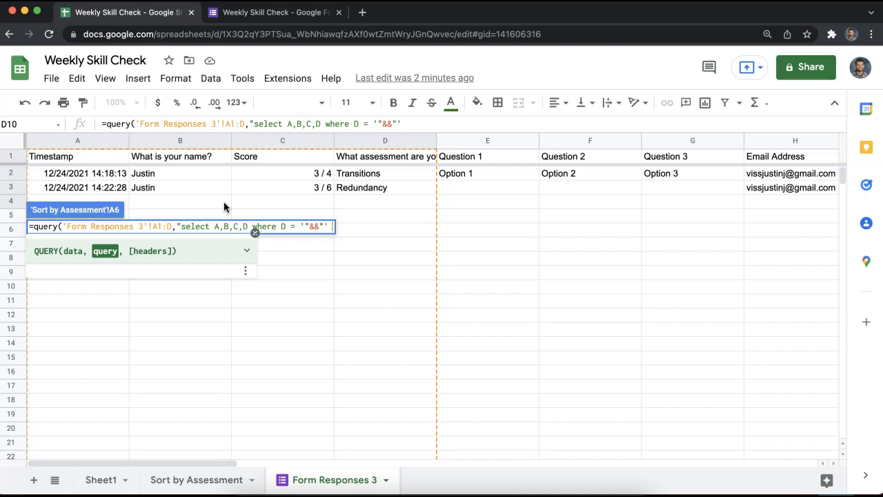
Finish the A6 QUERY with "order by B desc" and a headers argument of 1.
{"action": "type", "text": "order "}
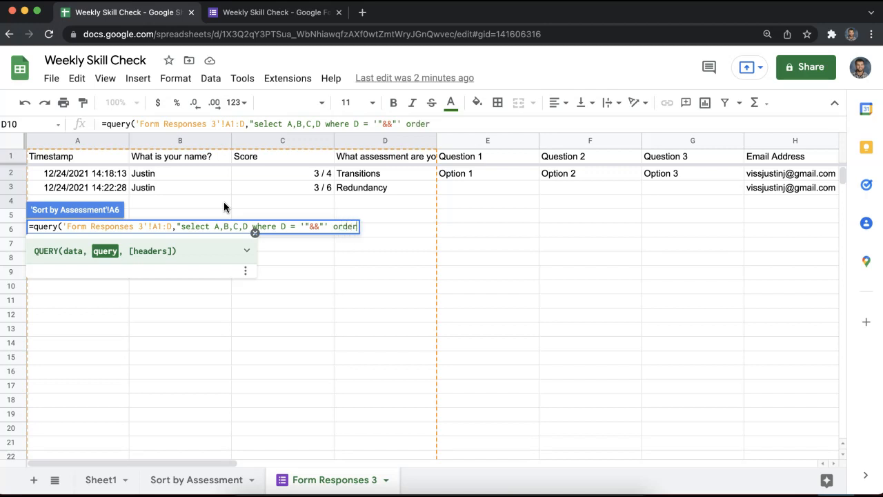
{"action": "type", "text": "by B "}
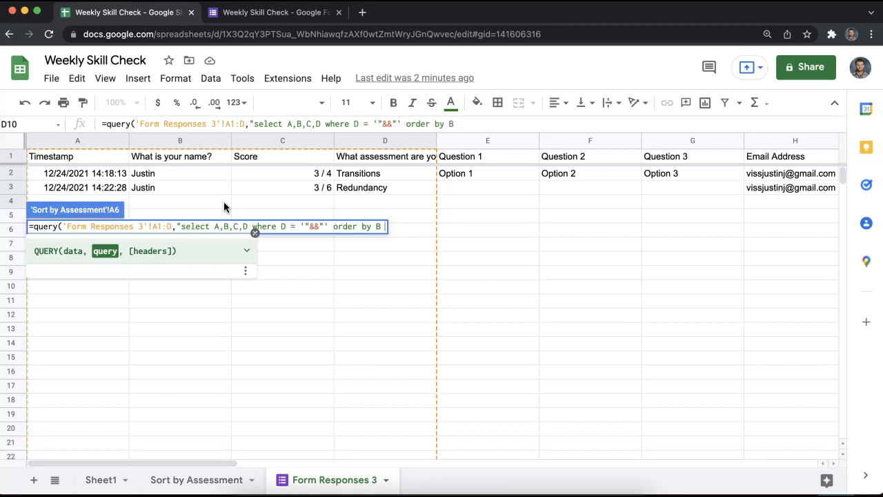
{"action": "type", "text": "desc"}
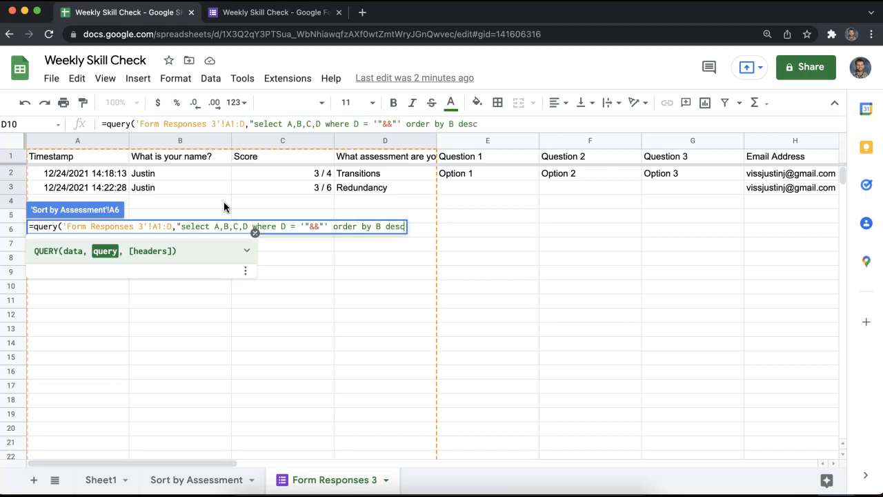
{"action": "type", "text": "\""}
{"action": "type", "text": "1"}
{"action": "key", "text": "Left"}
{"action": "type", "text": ",1"}
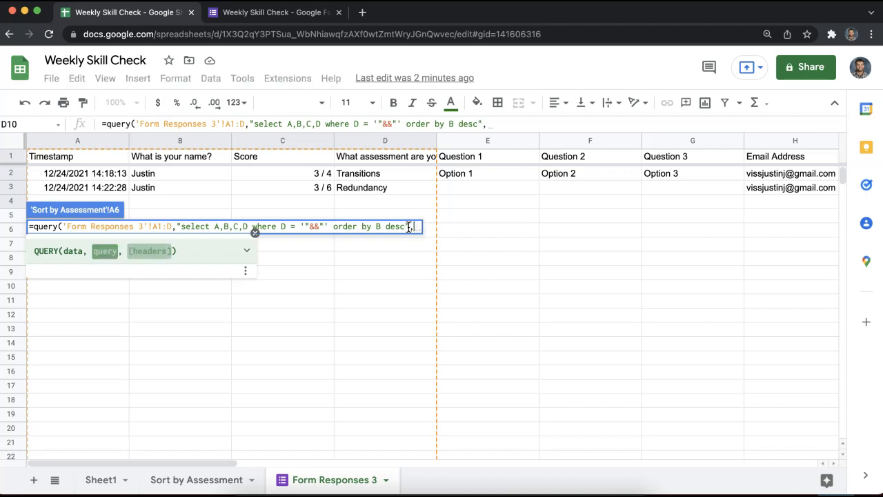
{"action": "type", "text": ")"}
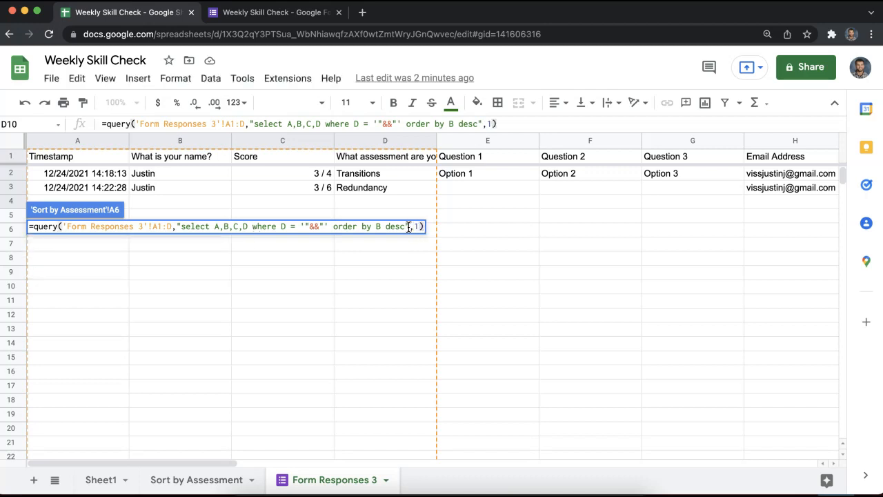
{"action": "key", "text": "Return"}
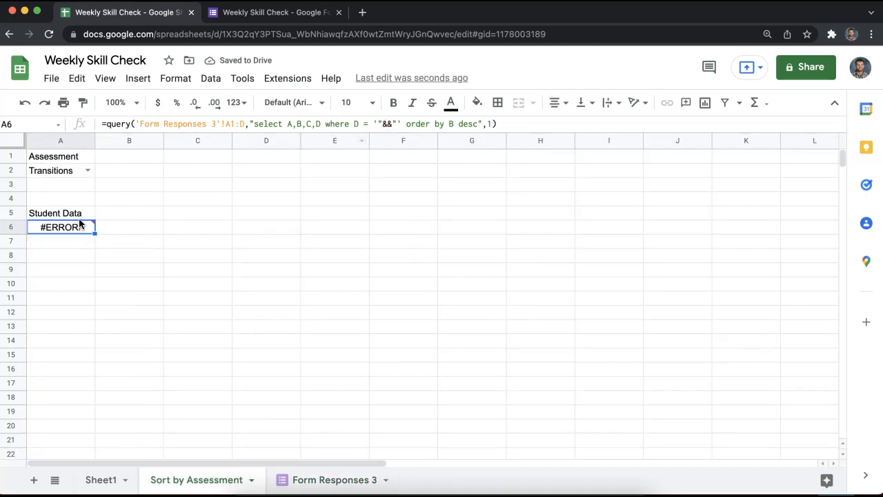
Insert A2 between the ampersands so the A6 QUERY filters by the chosen assessment.
{"action": "double_click", "coordinate": [78, 222]}
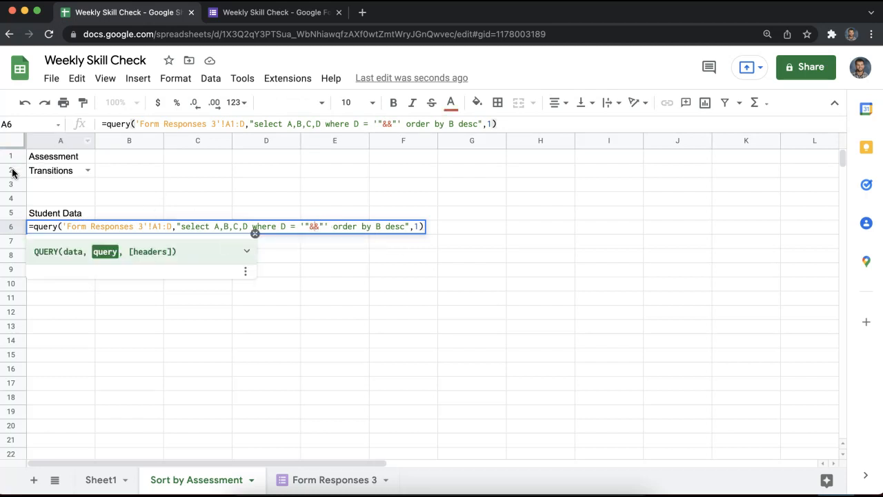
{"action": "left_click", "coordinate": [313, 226]}
{"action": "type", "text": "A2"}
{"action": "key", "text": "Return"}
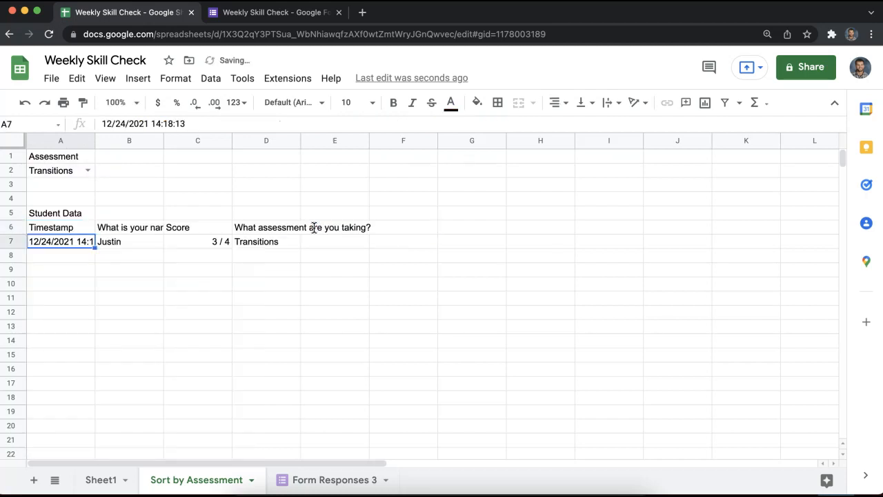
Autofit column B and check the returned Transitions response in A7 and B7.
{"action": "double_click", "coordinate": [163, 140]}
{"action": "left_click", "coordinate": [276, 214]}
{"action": "left_click", "coordinate": [273, 187]}
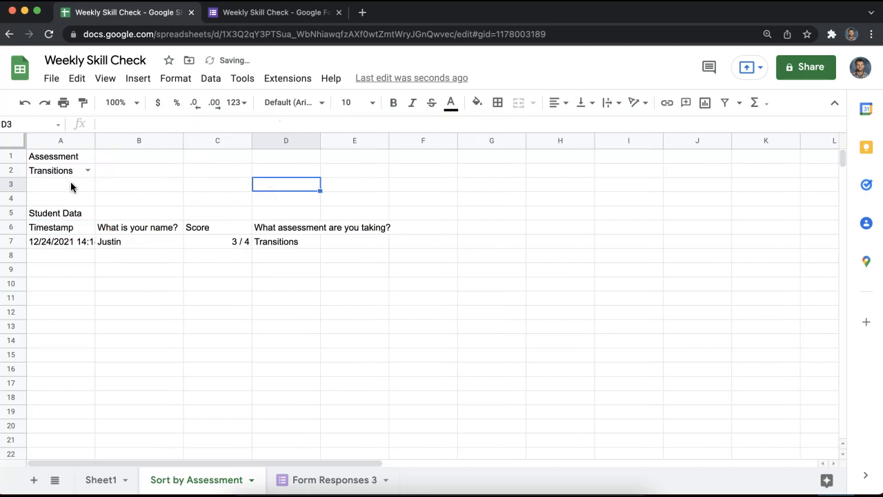
{"action": "left_click", "coordinate": [75, 245]}
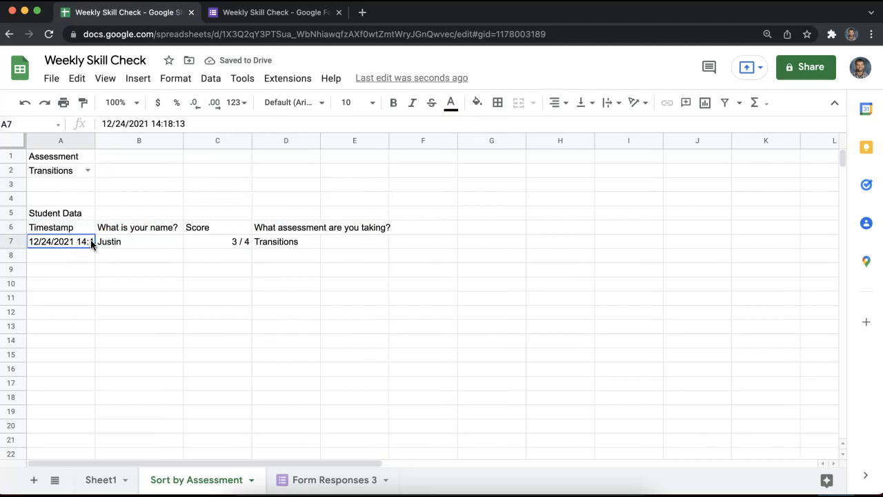
{"action": "left_click", "coordinate": [127, 242]}
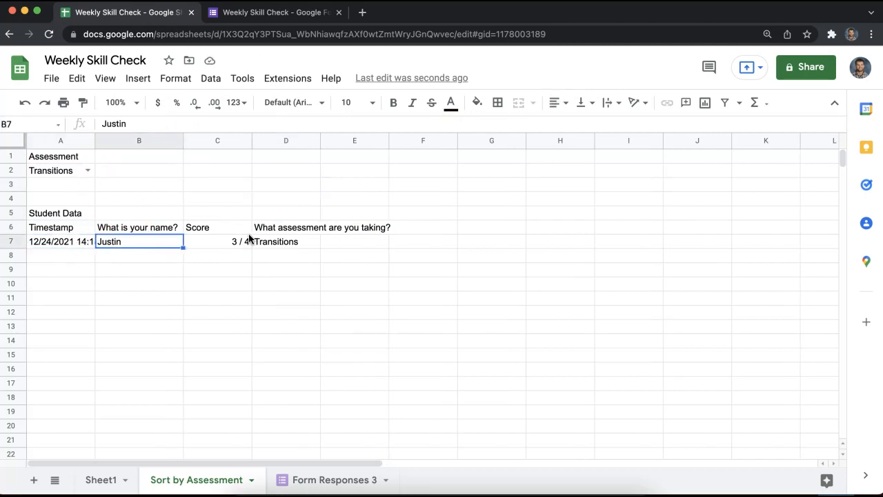
{"action": "left_click", "coordinate": [375, 271]}
Open the live preview of the Weekly Skill Check form.
{"action": "left_click", "coordinate": [262, 19]}
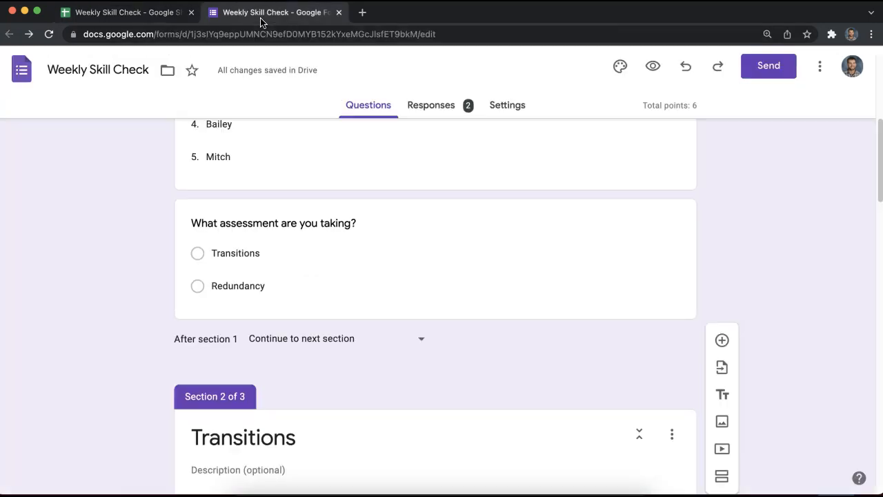
{"action": "left_click", "coordinate": [652, 66]}
{"action": "left_click", "coordinate": [124, 14]}
{"action": "left_click", "coordinate": [384, 19]}
Enter the respondent's email, pick the first student's name and the Transitions assessment.
{"action": "left_click", "coordinate": [279, 237]}
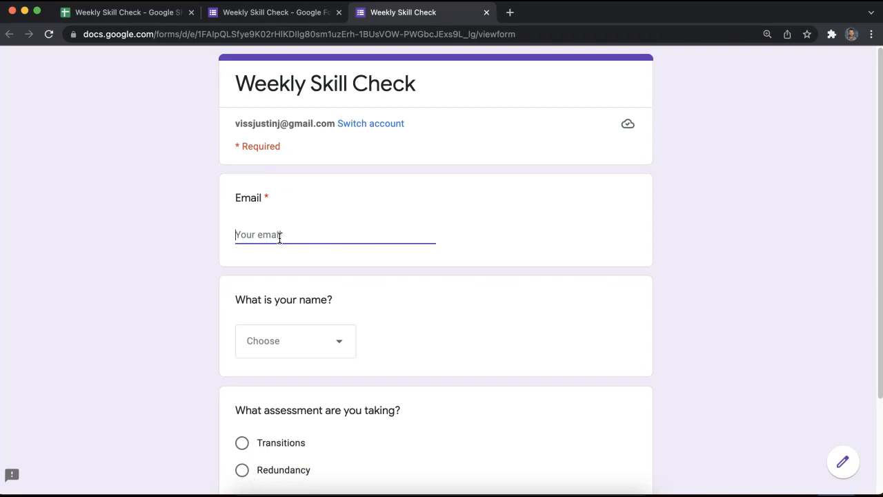
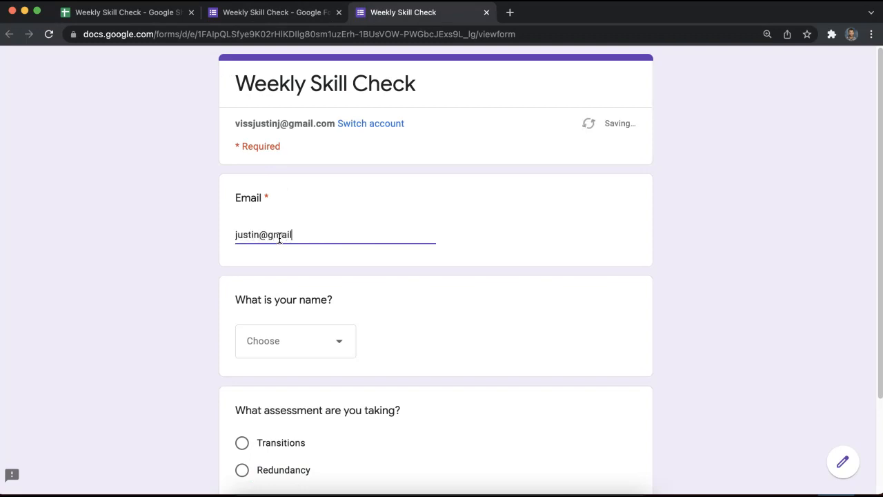
{"action": "left_click", "coordinate": [305, 348]}
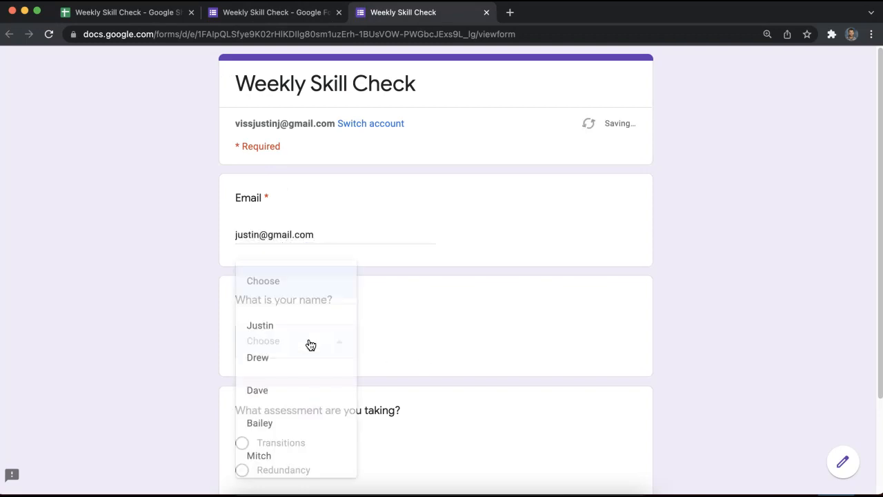
{"action": "left_click", "coordinate": [275, 325]}
{"action": "scroll", "coordinate": [407, 334], "scroll_direction": "down", "scroll_amount": 3}
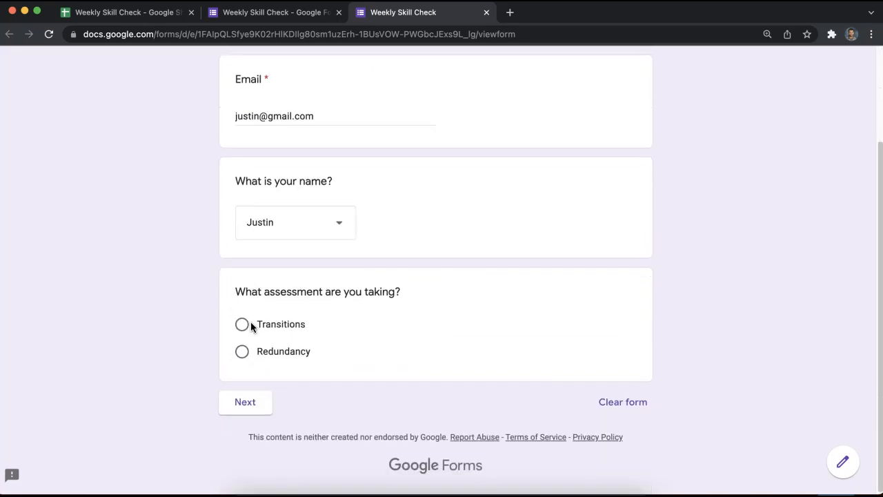
{"action": "left_click", "coordinate": [243, 325]}
Go back, change the name to a different student, and continue to the Transitions questions.
{"action": "left_click", "coordinate": [257, 427]}
{"action": "scroll", "coordinate": [364, 345], "scroll_direction": "down", "scroll_amount": 5}
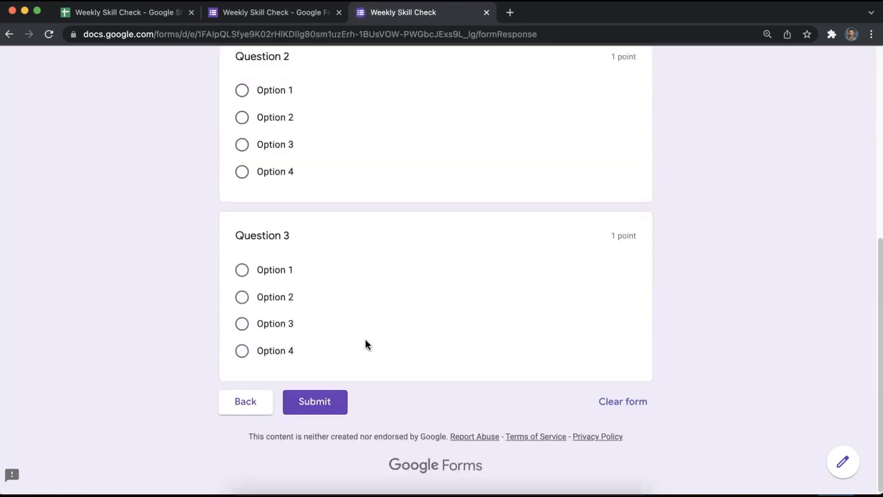
{"action": "left_click", "coordinate": [222, 408]}
{"action": "left_click", "coordinate": [305, 345]}
{"action": "left_click", "coordinate": [282, 393]}
{"action": "scroll", "coordinate": [377, 380], "scroll_direction": "down", "scroll_amount": 3}
{"action": "left_click", "coordinate": [257, 403]}
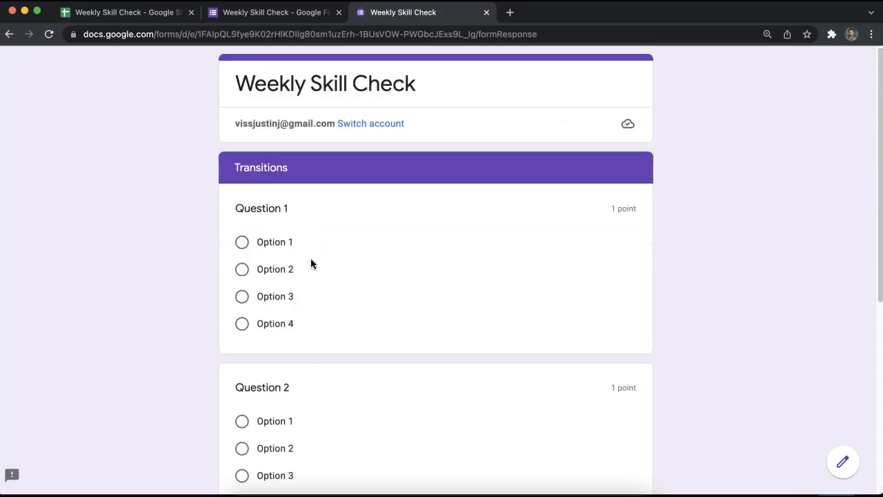
Answer Option 1 to all three Transitions questions and submit the response.
{"action": "left_click", "coordinate": [242, 243]}
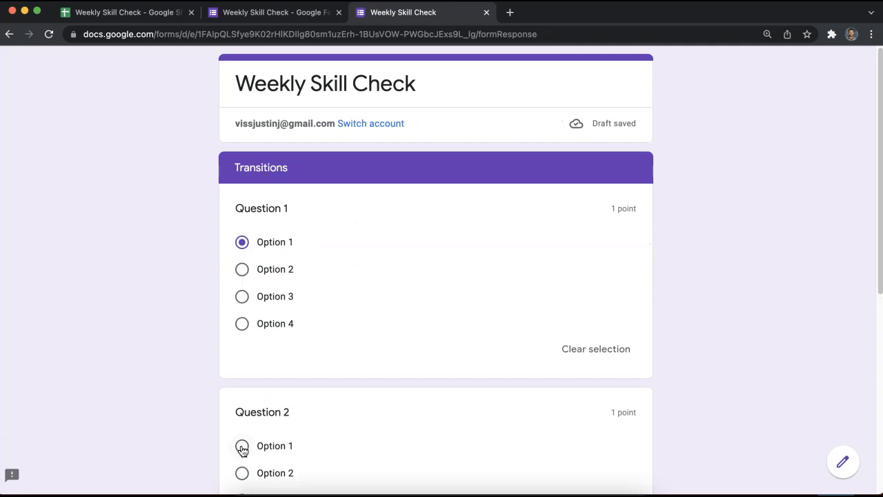
{"action": "left_click", "coordinate": [242, 450]}
{"action": "scroll", "coordinate": [209, 410], "scroll_direction": "down", "scroll_amount": 4}
{"action": "left_click", "coordinate": [241, 394]}
{"action": "scroll", "coordinate": [211, 381], "scroll_direction": "down", "scroll_amount": 3}
{"action": "left_click", "coordinate": [315, 402]}
Toggle A2's assessment between Redundancy and Transitions, ending on Transitions.
{"action": "left_click", "coordinate": [127, 12]}
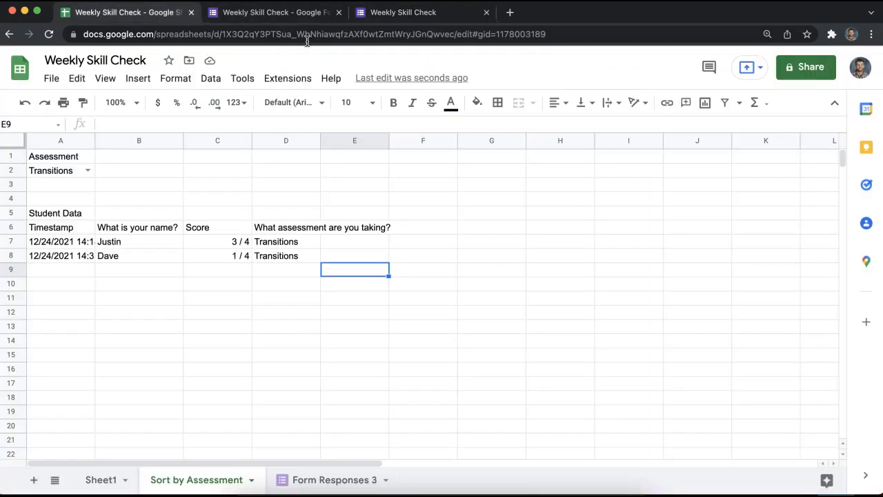
{"action": "left_click", "coordinate": [86, 170]}
{"action": "left_click", "coordinate": [71, 204]}
{"action": "left_click", "coordinate": [88, 170]}
{"action": "left_click", "coordinate": [75, 188]}
{"action": "left_click", "coordinate": [87, 170]}
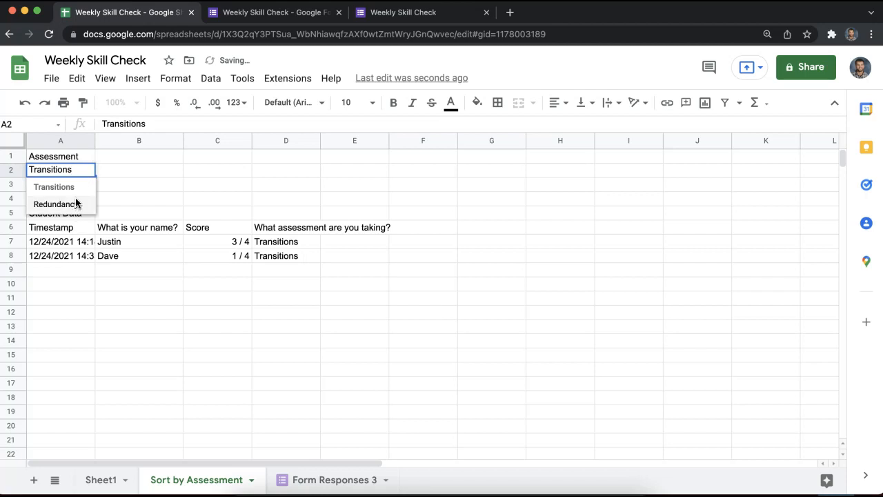
{"action": "left_click", "coordinate": [73, 203]}
{"action": "left_click", "coordinate": [138, 198]}
{"action": "left_click", "coordinate": [87, 170]}
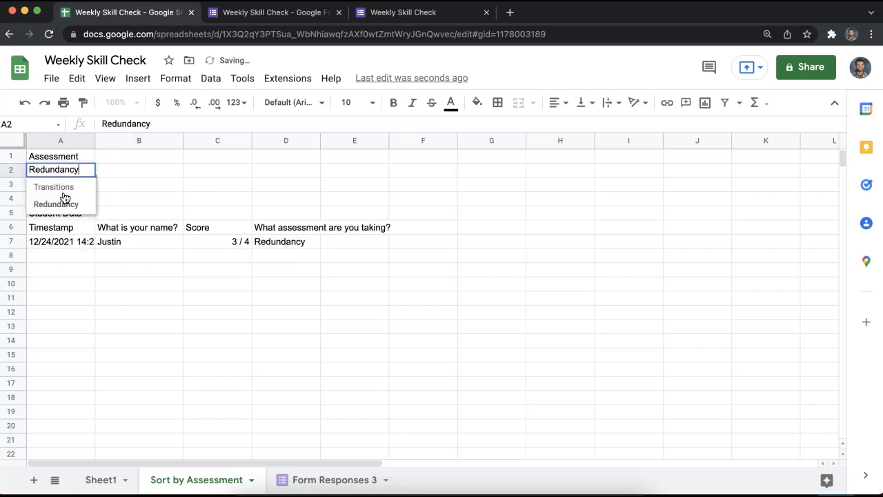
{"action": "left_click", "coordinate": [66, 187]}
{"action": "left_click", "coordinate": [207, 185]}
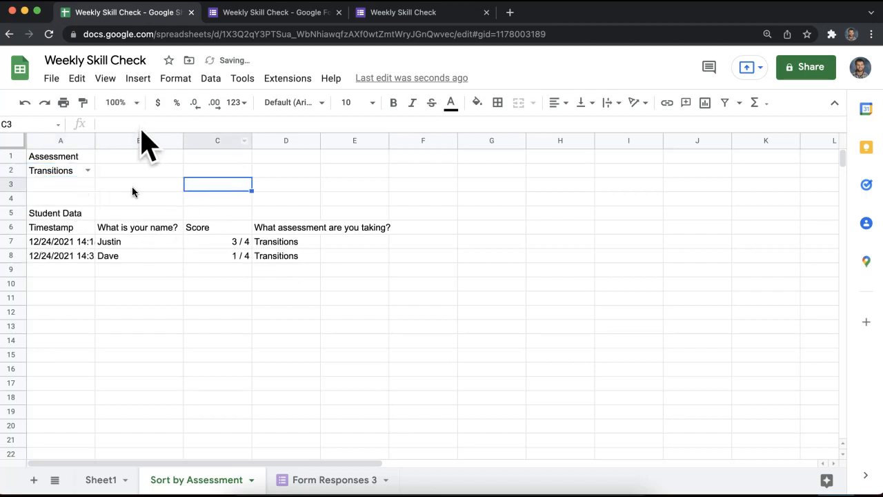
Format the Score column as plain numbers.
{"action": "left_click", "coordinate": [221, 143]}
{"action": "left_click", "coordinate": [176, 78]}
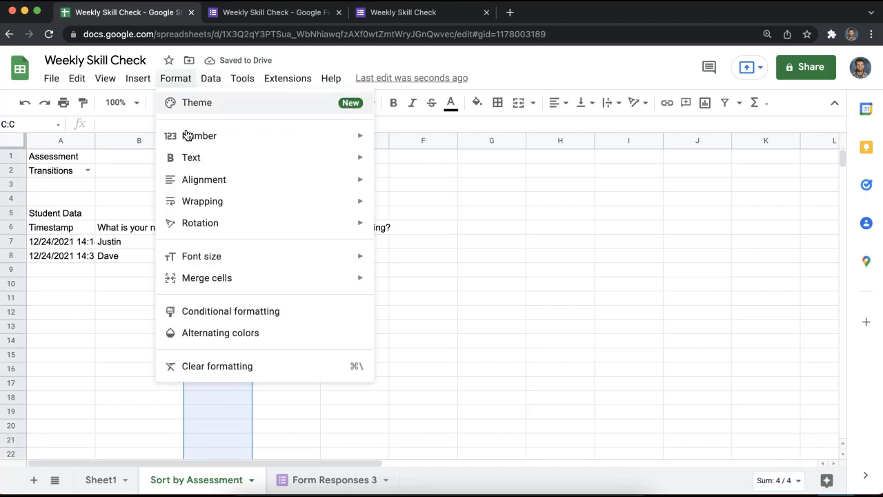
{"action": "mouse_move", "coordinate": [197, 144]}
{"action": "left_click", "coordinate": [428, 159]}
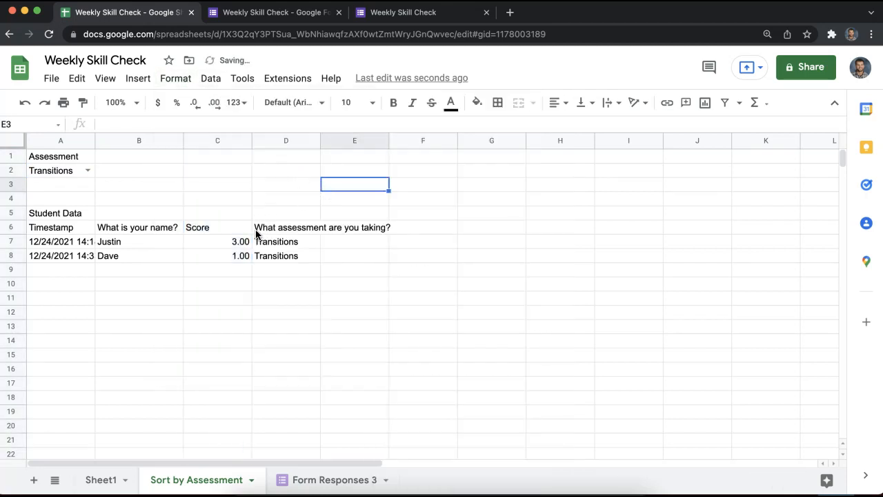
{"action": "left_click_drag", "start_coordinate": [237, 243], "coordinate": [236, 267]}
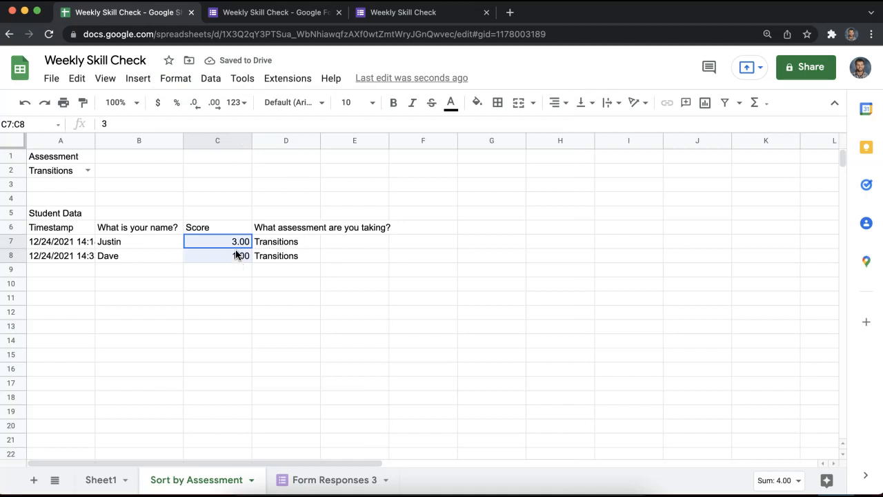
{"action": "left_click", "coordinate": [230, 281]}
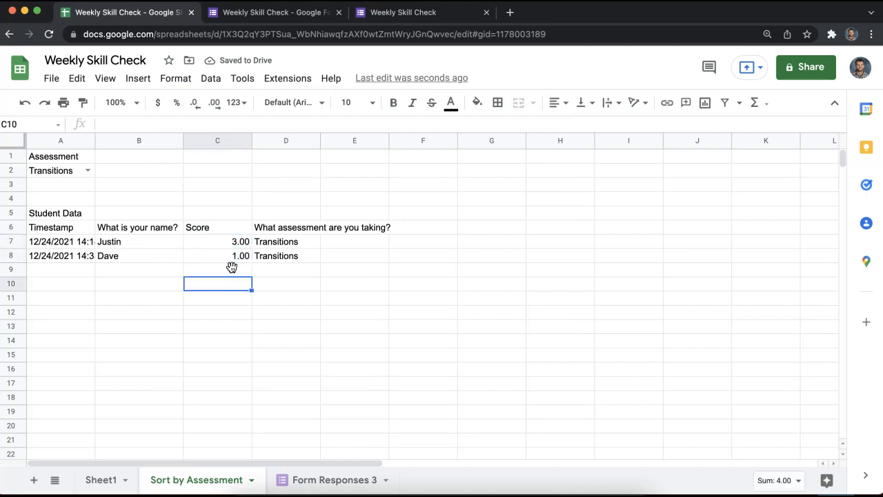
Remove both decimal places so the scores show 3 and 1, and check their sum.
{"action": "left_click", "coordinate": [220, 140]}
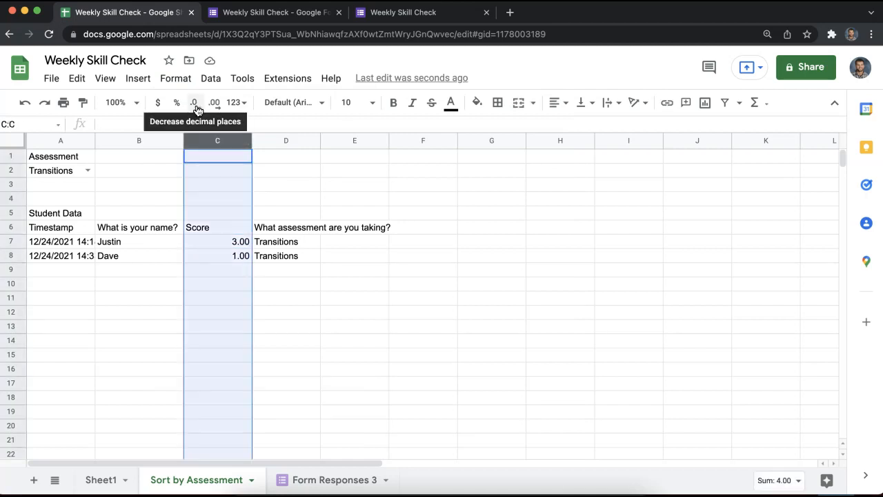
{"action": "left_click", "coordinate": [195, 107]}
{"action": "left_click", "coordinate": [196, 107]}
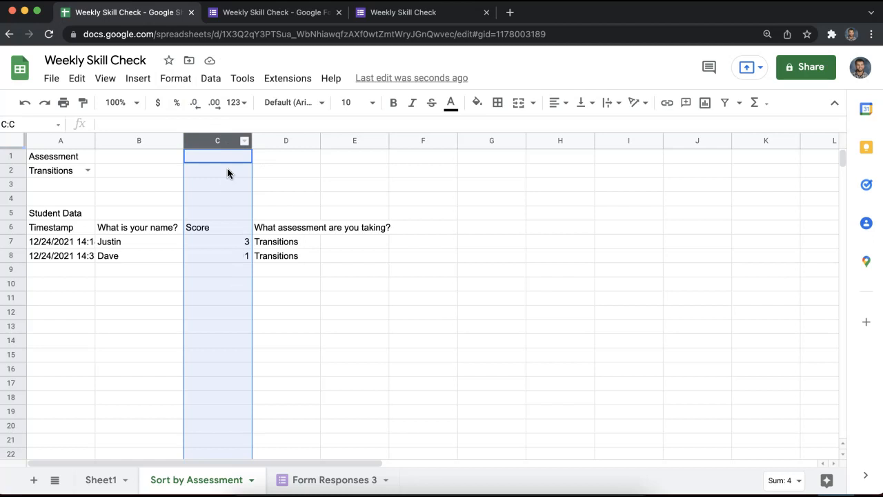
{"action": "left_click", "coordinate": [234, 262]}
{"action": "left_click_drag", "start_coordinate": [212, 244], "coordinate": [229, 254]}
{"action": "left_click", "coordinate": [422, 300]}
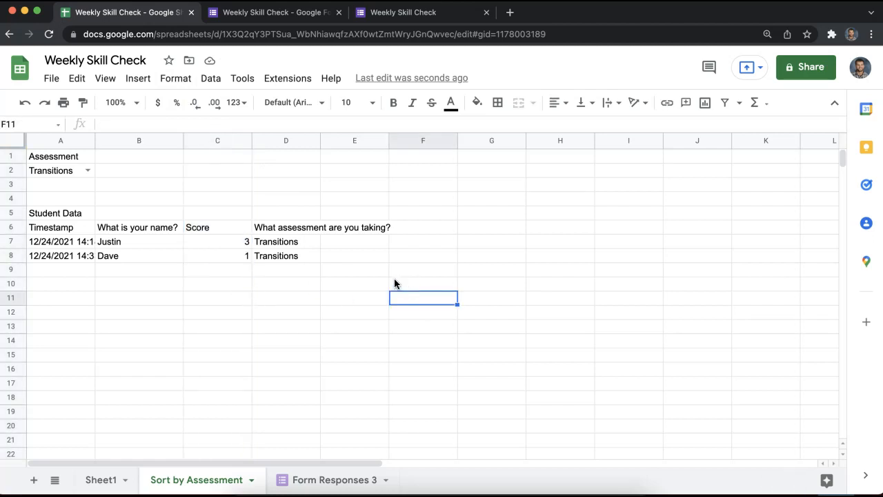
{"action": "left_click", "coordinate": [511, 229]}
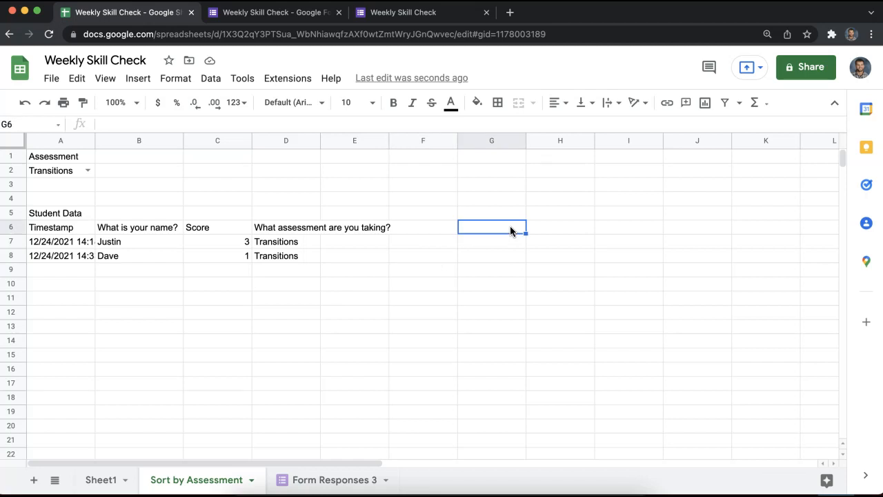
{"action": "type", "text": "="}
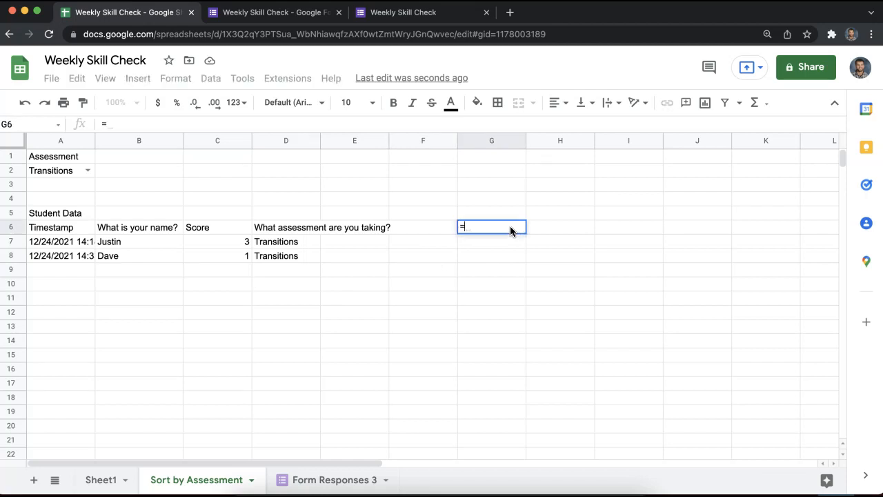
{"action": "type", "text": "average"}
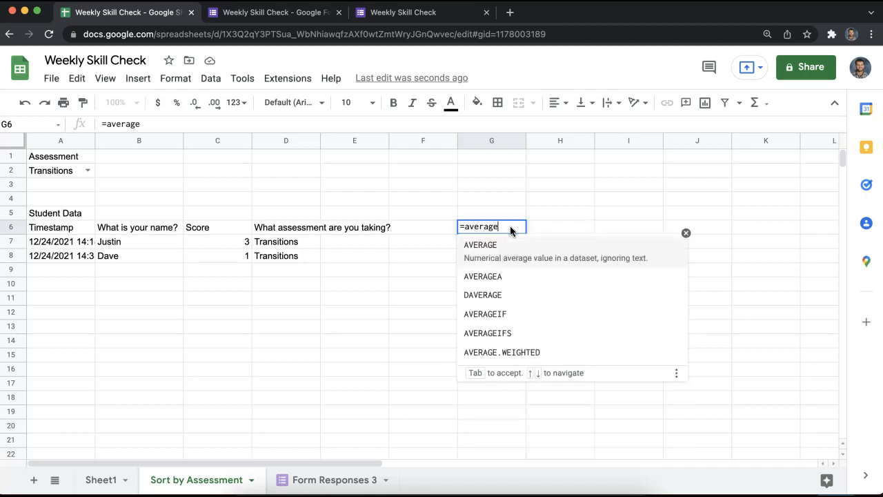
{"action": "type", "text": "("}
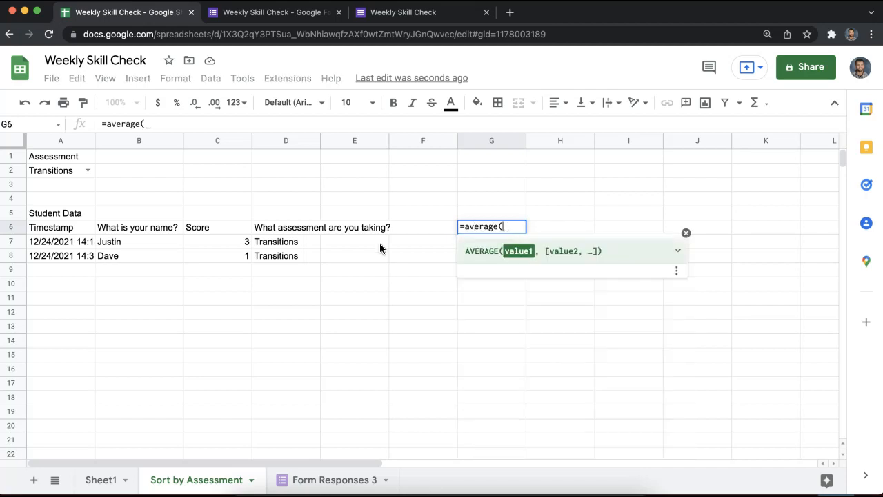
{"action": "left_click_drag", "start_coordinate": [241, 246], "coordinate": [233, 290]}
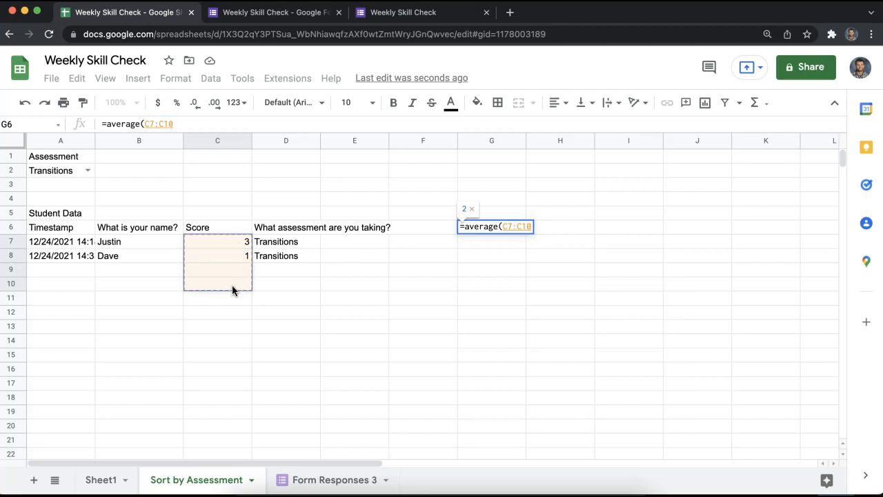
{"action": "key", "text": "BackSpace"}
{"action": "key", "text": "BackSpace"}
{"action": "type", "text": ")"}
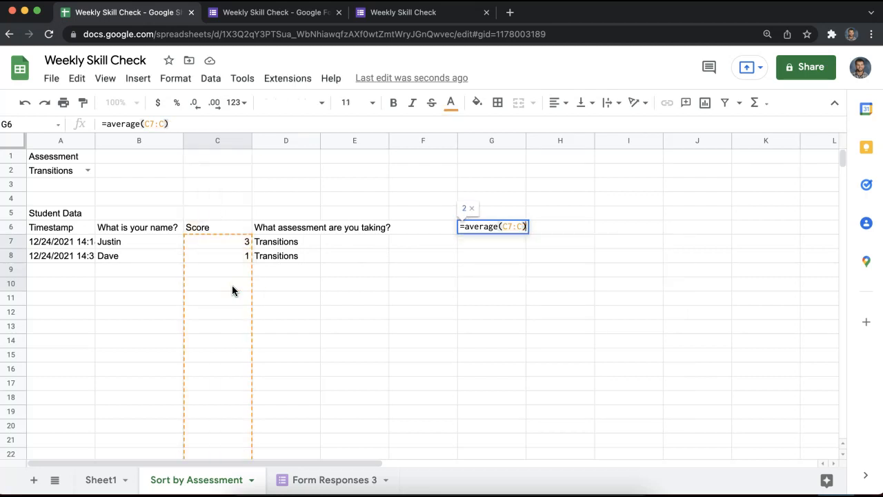
{"action": "key", "text": "Return"}
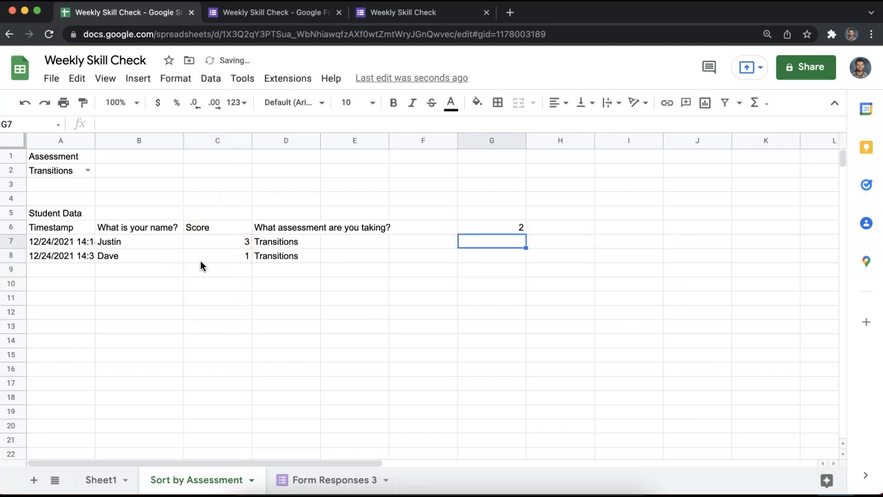
{"action": "left_click", "coordinate": [503, 228]}
{"action": "double_click", "coordinate": [505, 216]}
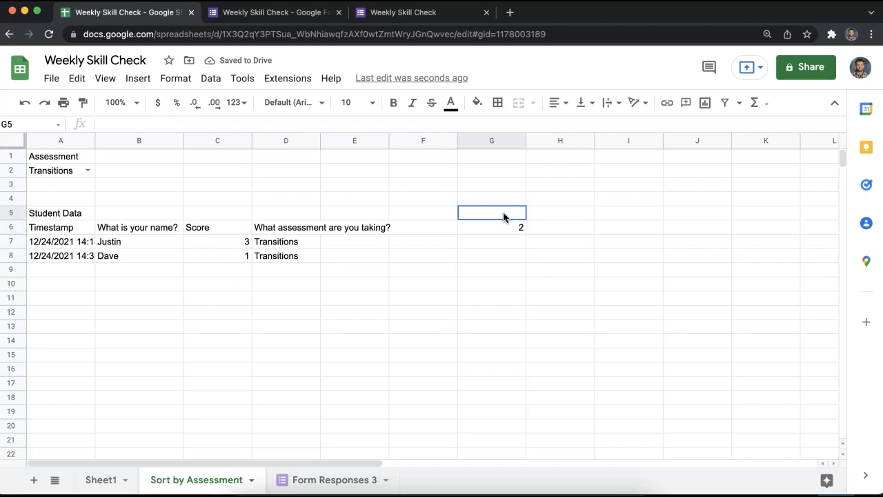
{"action": "type", "text": "Average"}
{"action": "key", "text": "Return"}
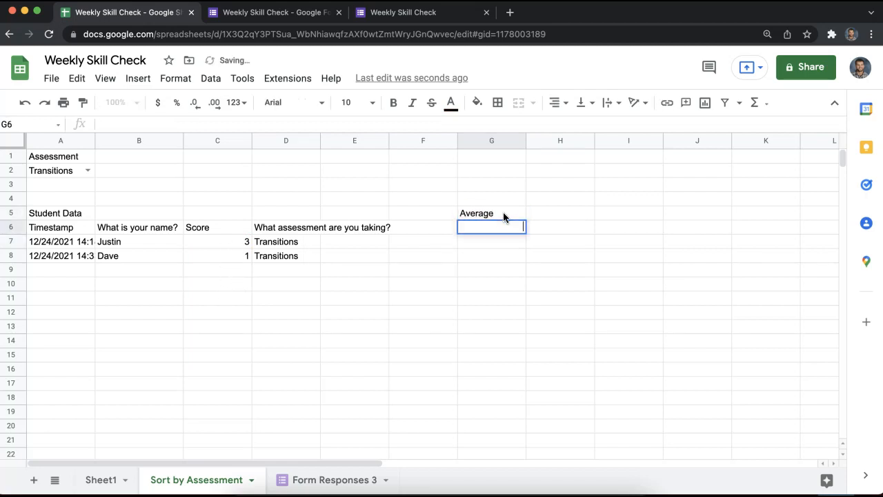
{"action": "left_click_drag", "start_coordinate": [487, 257], "coordinate": [484, 215]}
{"action": "key", "text": "Delete"}
{"action": "left_click_drag", "start_coordinate": [497, 184], "coordinate": [722, 347]}
{"action": "left_click", "coordinate": [721, 347]}
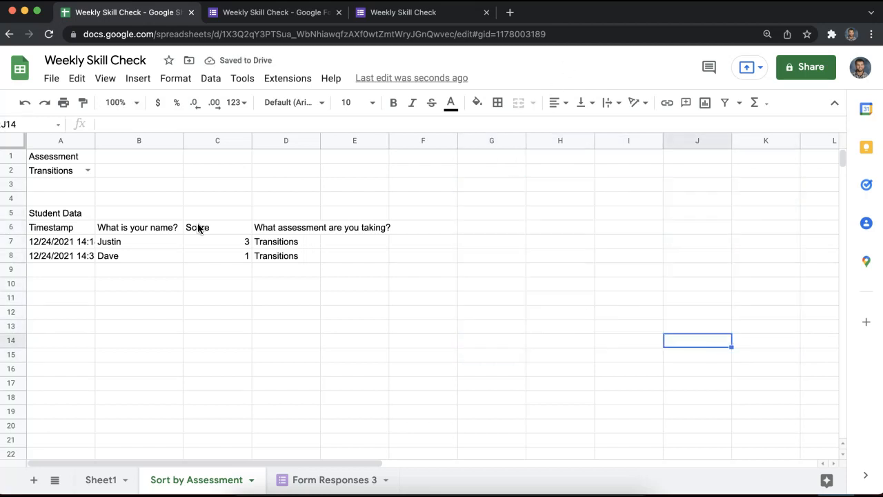
{"action": "left_click_drag", "start_coordinate": [217, 243], "coordinate": [220, 289]}
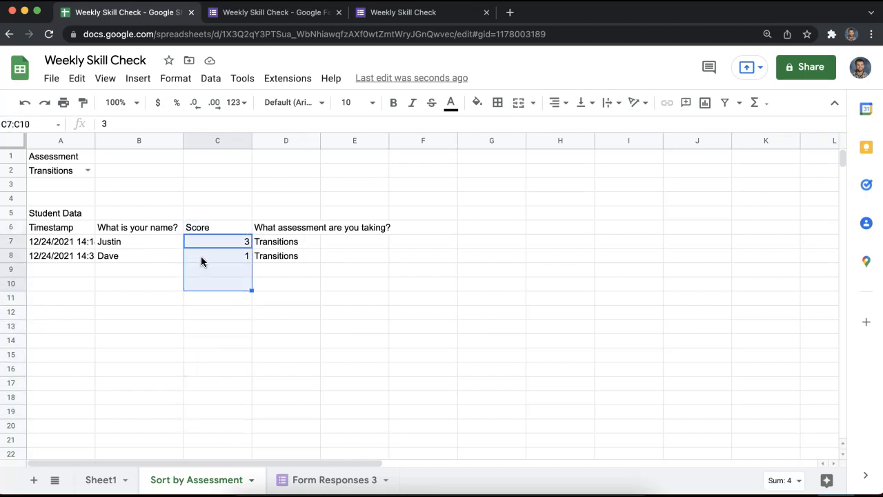
{"action": "left_click_drag", "start_coordinate": [491, 241], "coordinate": [628, 213]}
{"action": "left_click_drag", "start_coordinate": [633, 290], "coordinate": [636, 314]}
{"action": "left_click", "coordinate": [649, 224]}
{"action": "left_click_drag", "start_coordinate": [506, 196], "coordinate": [622, 272]}
{"action": "left_click", "coordinate": [620, 282]}
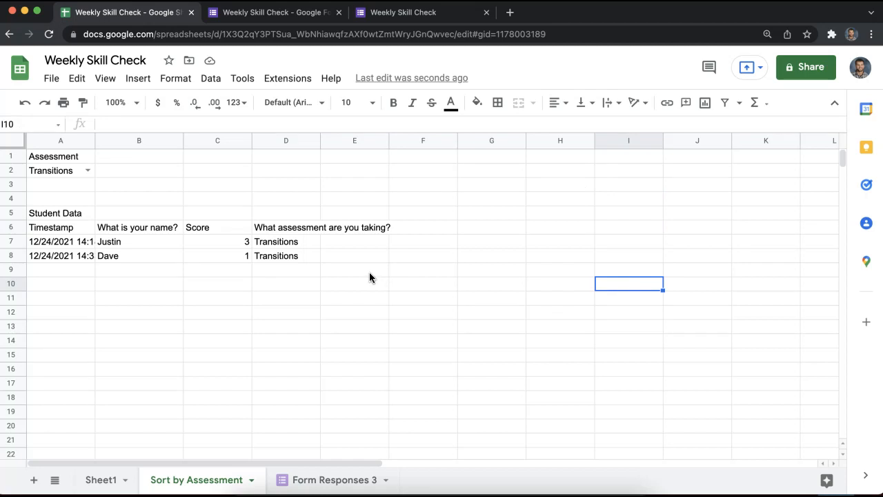
Add a Sort by Student sheet before Sort by Assessment with the heading Student Name.
{"action": "left_click", "coordinate": [33, 479]}
{"action": "left_click_drag", "start_coordinate": [289, 480], "coordinate": [179, 479]}
{"action": "double_click", "coordinate": [180, 480]}
{"action": "type", "text": "Sort by Student"}
{"action": "key", "text": "Return"}
{"action": "type", "text": "Student Name"}
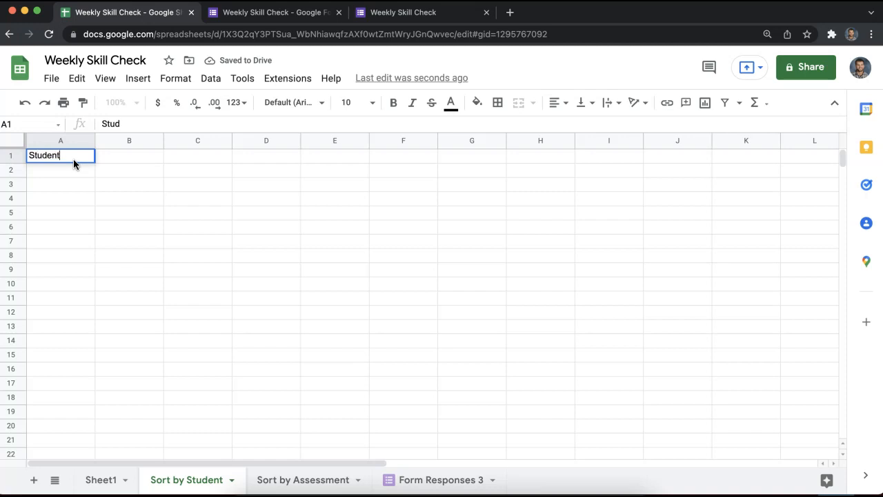
{"action": "key", "text": "Return"}
Give A2 a dropdown listing names from 'Form Responses 3'!B2:B.
{"action": "left_click", "coordinate": [209, 78]}
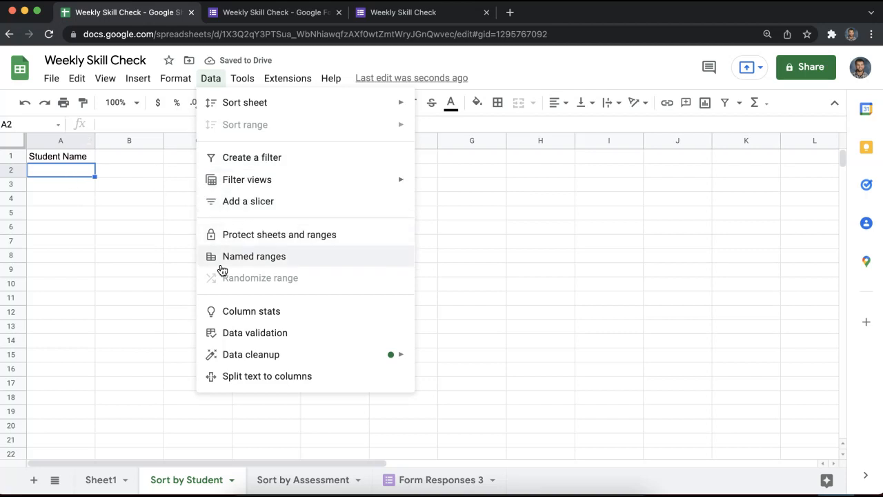
{"action": "left_click", "coordinate": [255, 332]}
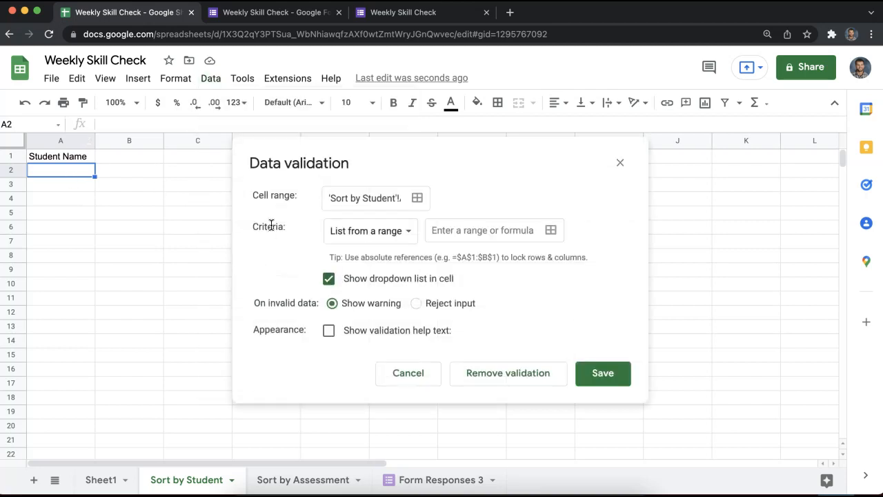
{"action": "left_click", "coordinate": [551, 231]}
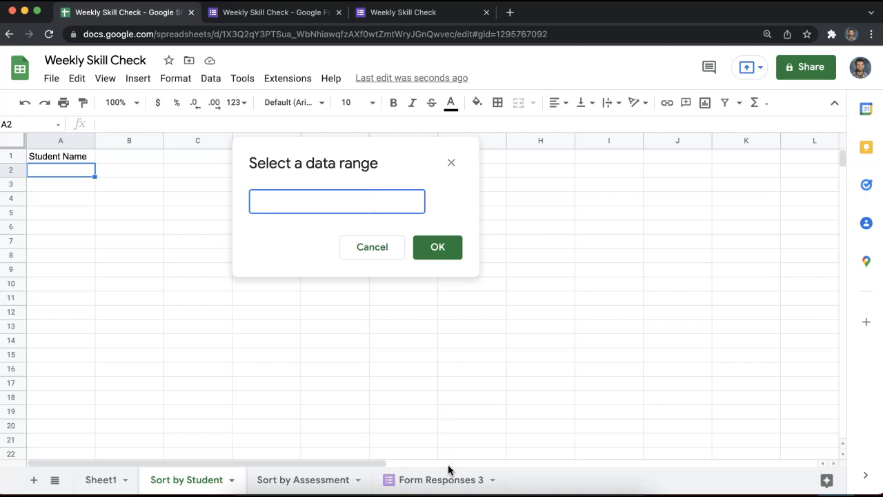
{"action": "left_click", "coordinate": [448, 476]}
{"action": "left_click_drag", "start_coordinate": [375, 174], "coordinate": [549, 146]}
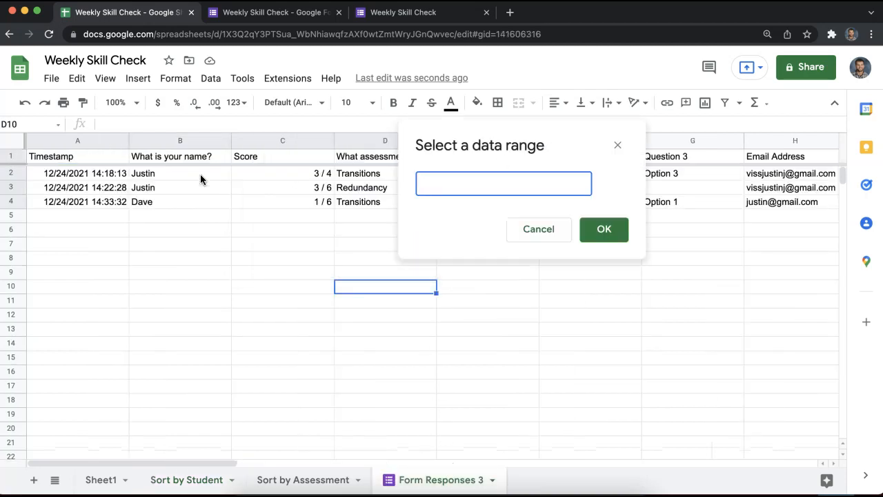
{"action": "left_click_drag", "start_coordinate": [200, 174], "coordinate": [194, 322]}
{"action": "left_click", "coordinate": [538, 181]}
{"action": "left_click_drag", "start_coordinate": [538, 181], "coordinate": [527, 180]}
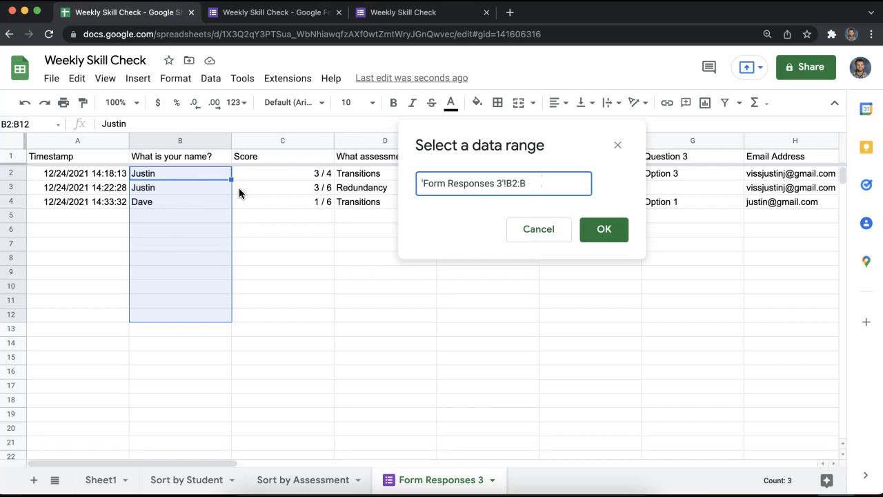
{"action": "left_click", "coordinate": [592, 236]}
{"action": "left_click", "coordinate": [599, 366]}
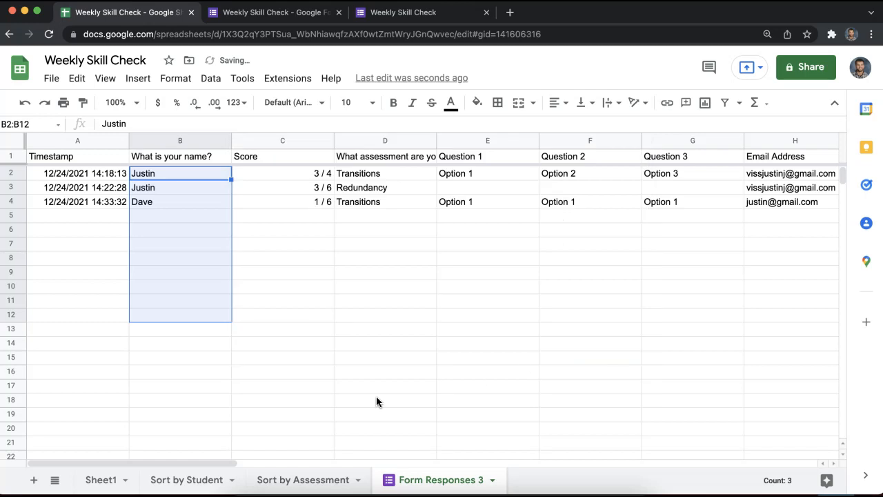
Try the A2 name dropdown with Justin and Dave, leaving Dave selected.
{"action": "left_click", "coordinate": [197, 478]}
{"action": "left_click", "coordinate": [87, 175]}
{"action": "left_click", "coordinate": [73, 190]}
{"action": "left_click", "coordinate": [87, 171]}
{"action": "left_click", "coordinate": [65, 204]}
{"action": "left_click", "coordinate": [87, 171]}
{"action": "left_click", "coordinate": [72, 210]}
{"action": "left_click", "coordinate": [86, 175]}
{"action": "left_click", "coordinate": [78, 202]}
{"action": "left_click", "coordinate": [85, 176]}
{"action": "left_click", "coordinate": [73, 193]}
{"action": "left_click", "coordinate": [86, 171]}
{"action": "left_click", "coordinate": [73, 207]}
Type the Student Scores heading in A5 and begin a =query formula in A6.
{"action": "left_click", "coordinate": [67, 221]}
{"action": "left_click", "coordinate": [68, 213]}
{"action": "type", "text": "Student Scores"}
{"action": "key", "text": "Return"}
{"action": "type", "text": "=query("}
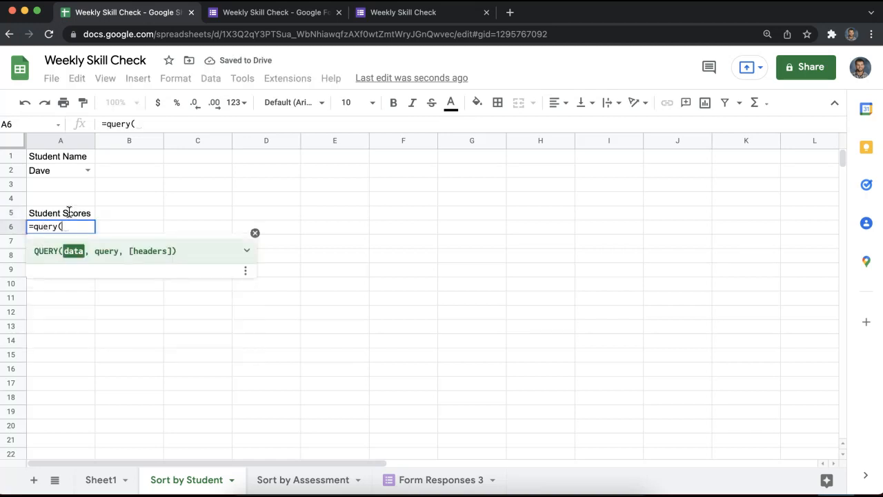
Query 'Form Responses 3'!A1:D for columns A–D where B equals A2, ordered by A desc, headers 1.
{"action": "left_click", "coordinate": [410, 479]}
{"action": "left_click_drag", "start_coordinate": [179, 173], "coordinate": [195, 274]}
{"action": "left_click_drag", "start_coordinate": [79, 156], "coordinate": [366, 277]}
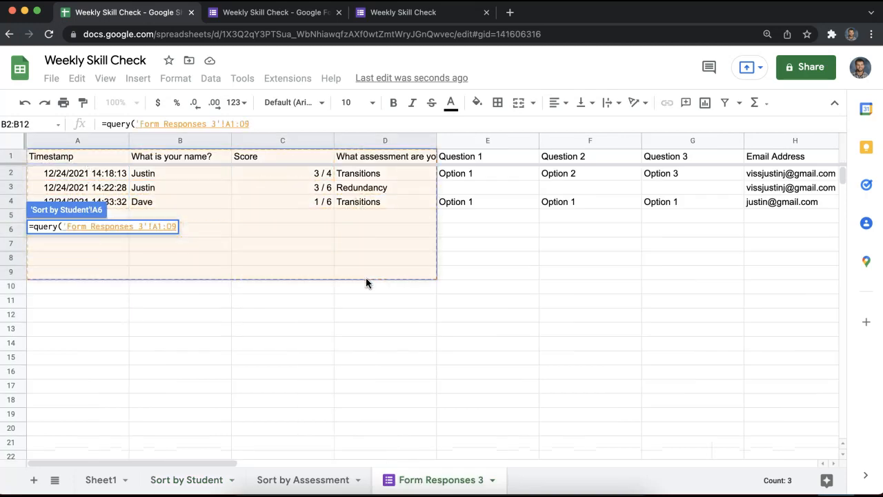
{"action": "key", "text": "BackSpace"}
{"action": "type", "text": ","}
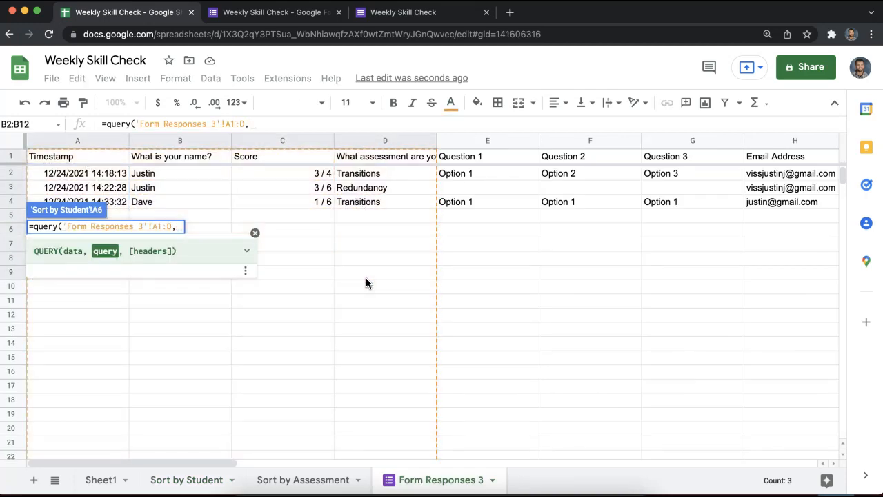
{"action": "type", "text": "\"select A,B,C,D where B = '\"&A2&"}
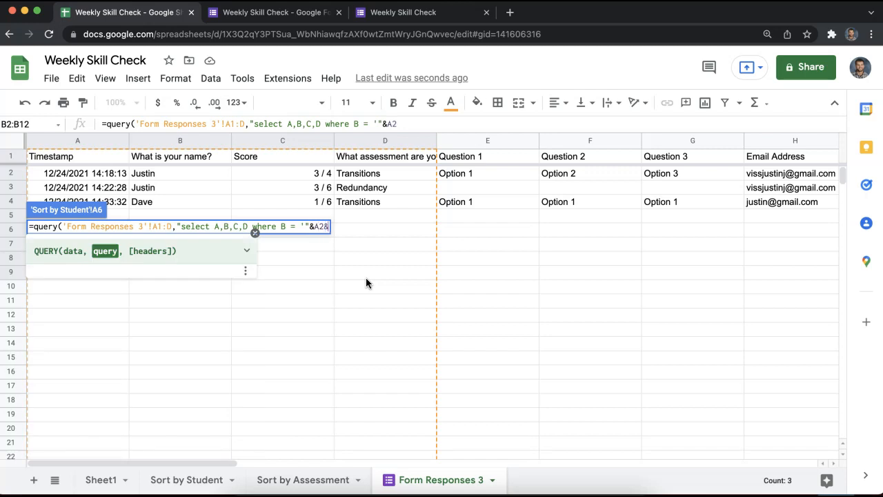
{"action": "type", "text": "\"' order by"}
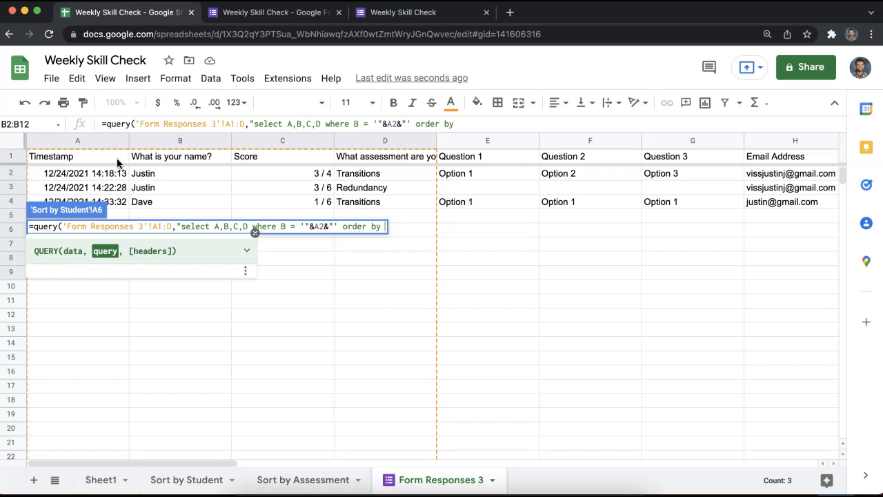
{"action": "type", "text": "A desc\""}
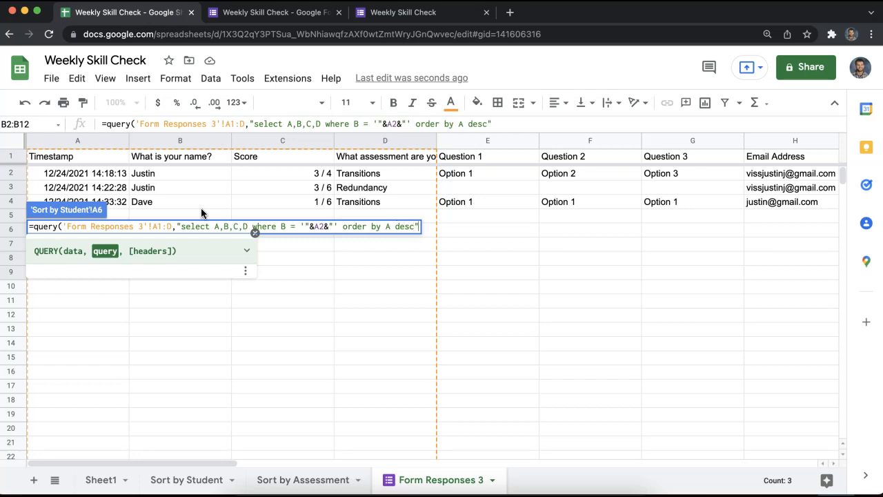
{"action": "type", "text": ",1"}
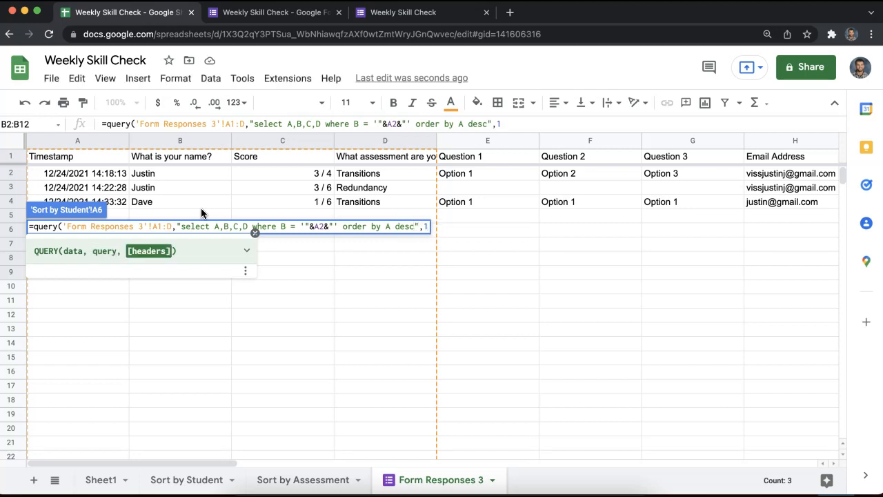
{"action": "key", "text": "Return"}
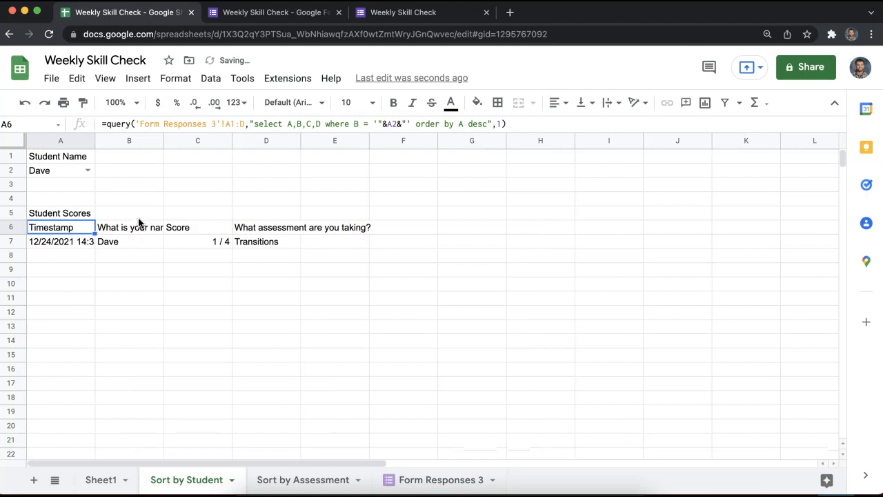
Switch A2 to the other student and autofit column A to show full timestamps.
{"action": "left_click", "coordinate": [87, 171]}
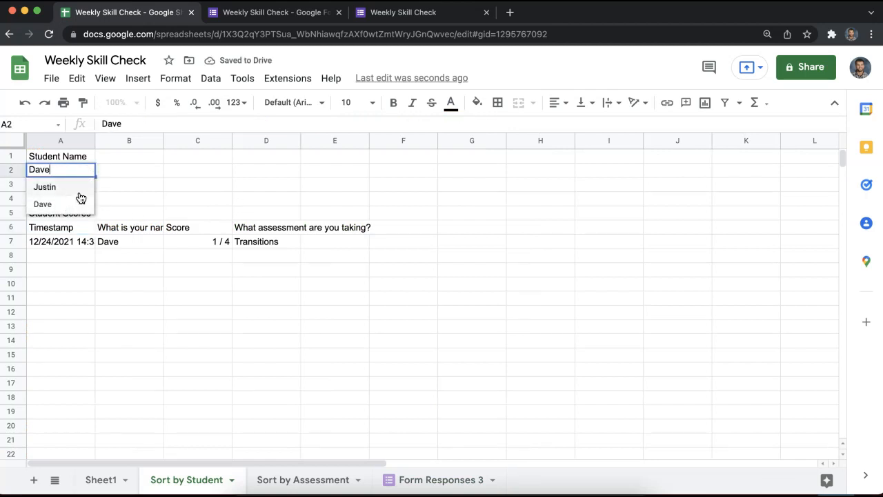
{"action": "left_click", "coordinate": [74, 186]}
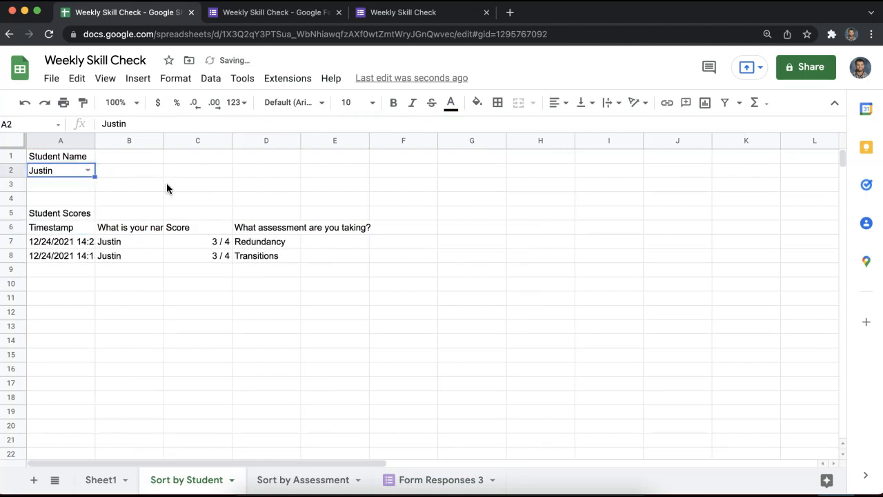
{"action": "double_click", "coordinate": [94, 140]}
{"action": "left_click_drag", "start_coordinate": [96, 243], "coordinate": [104, 256]}
{"action": "left_click", "coordinate": [95, 243]}
{"action": "left_click", "coordinate": [100, 243]}
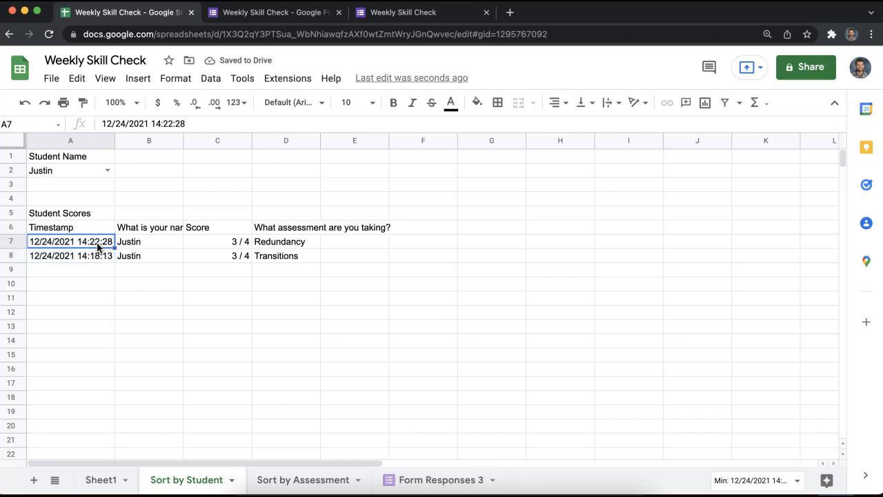
On Sort by Assessment, change the A6 query sort from desc to asc and autofit column A.
{"action": "left_click_drag", "start_coordinate": [303, 480], "coordinate": [311, 491]}
{"action": "left_click", "coordinate": [129, 256]}
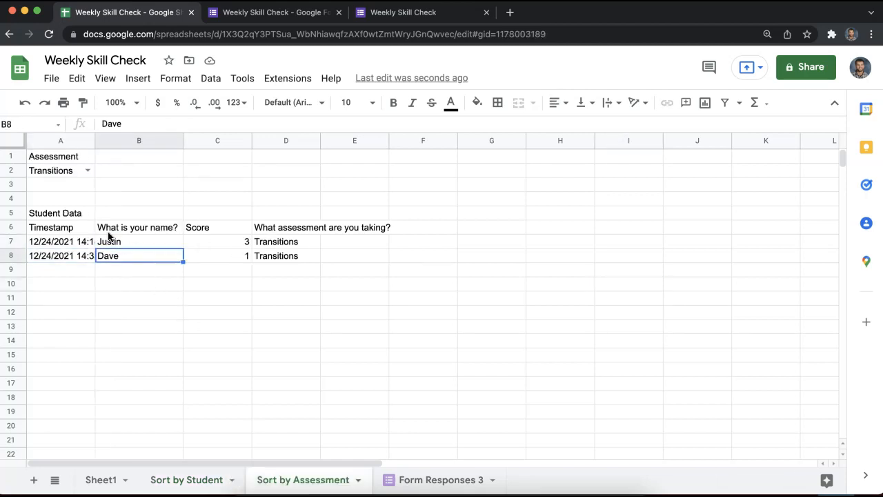
{"action": "double_click", "coordinate": [66, 228]}
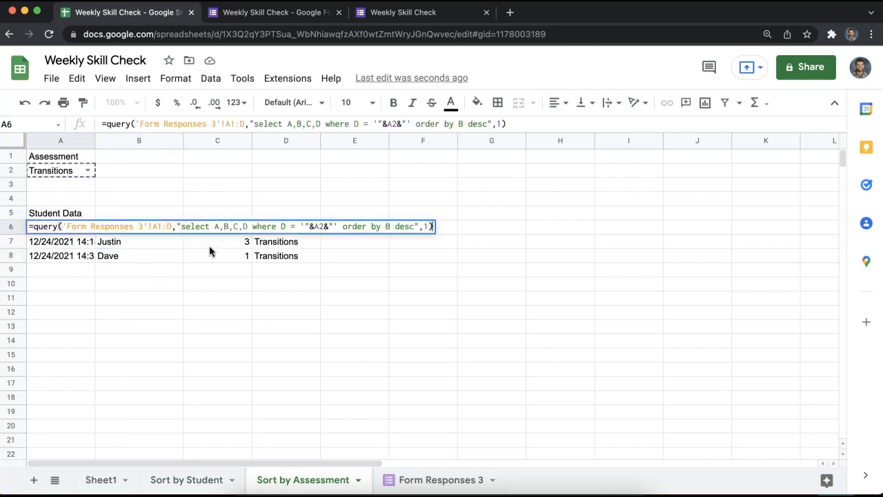
{"action": "double_click", "coordinate": [407, 227]}
{"action": "type", "text": "asc"}
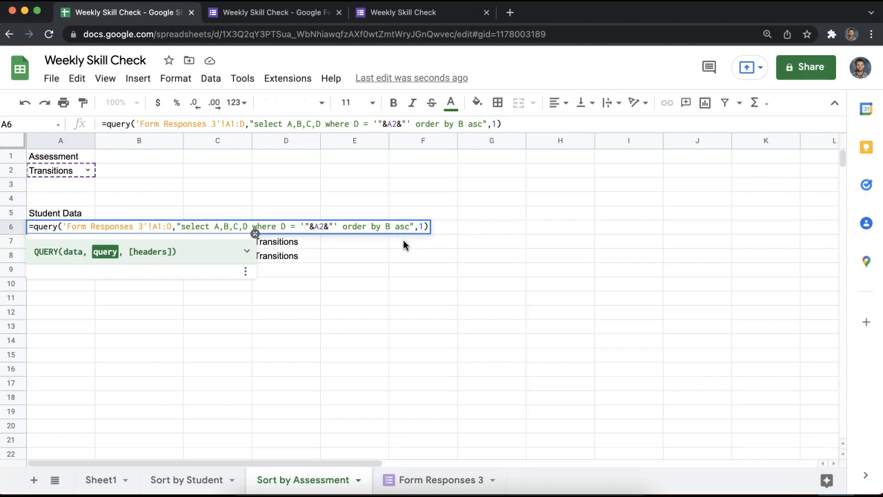
{"action": "key", "text": "Return"}
{"action": "left_click", "coordinate": [353, 307]}
{"action": "left_click_drag", "start_coordinate": [143, 243], "coordinate": [142, 284]}
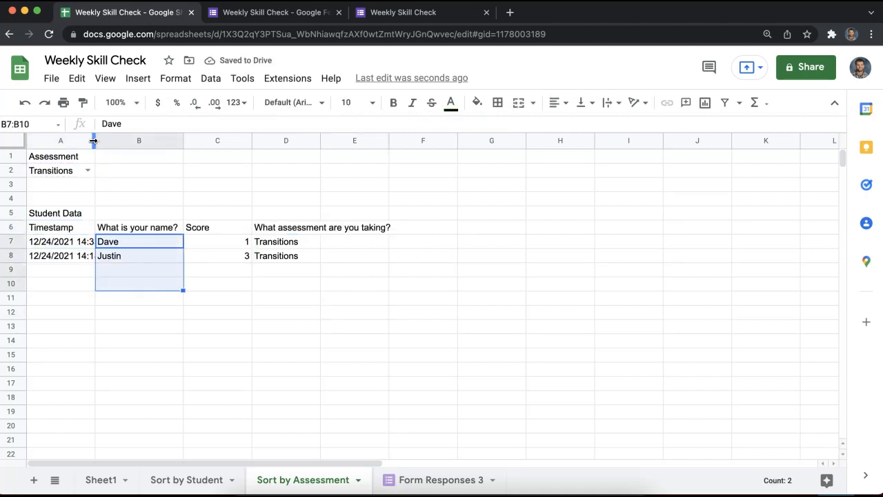
{"action": "double_click", "coordinate": [94, 140]}
{"action": "left_click", "coordinate": [77, 170]}
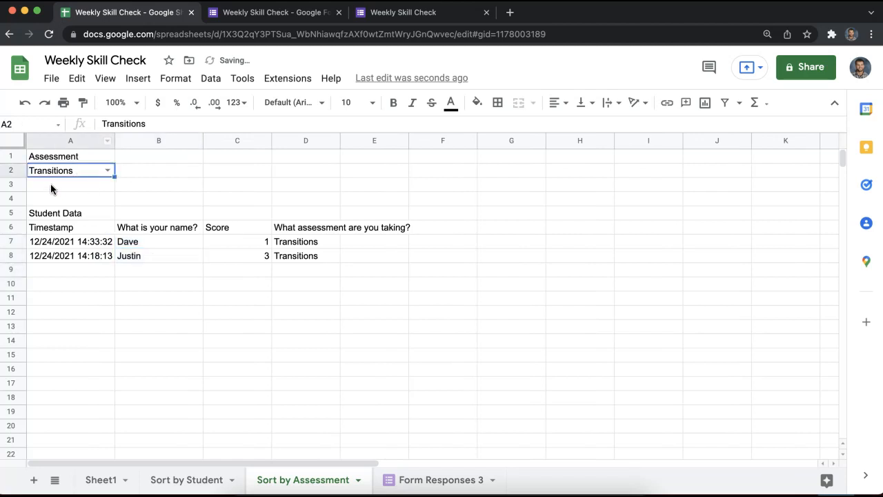
{"action": "left_click", "coordinate": [186, 480]}
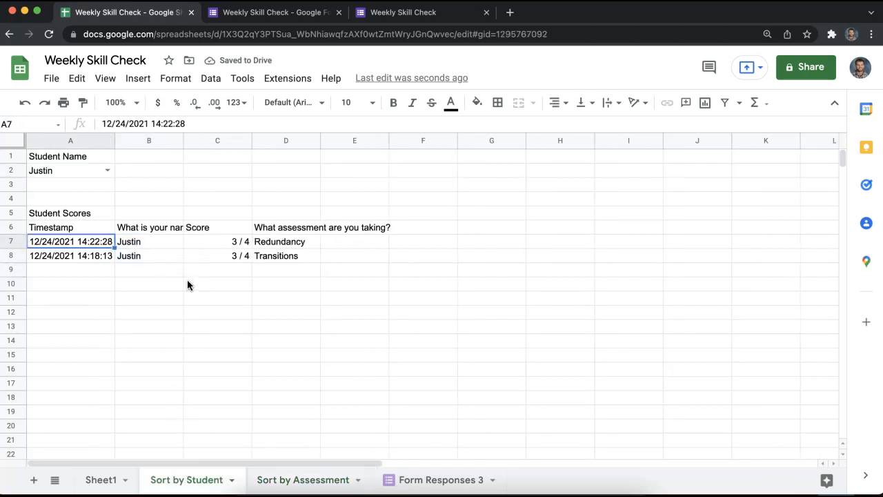
Format Score column C as whole numbers without decimals and narrow it to fit.
{"action": "left_click", "coordinate": [192, 297]}
{"action": "left_click", "coordinate": [216, 141]}
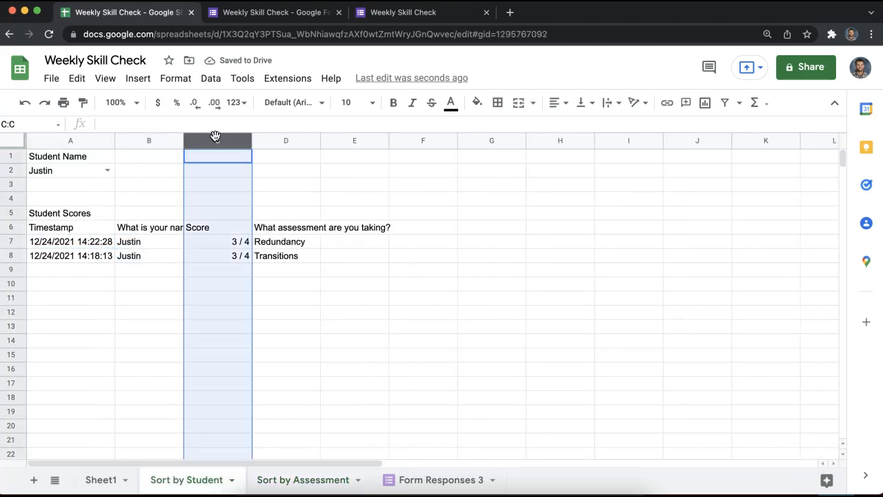
{"action": "left_click", "coordinate": [167, 83]}
{"action": "mouse_move", "coordinate": [197, 134]}
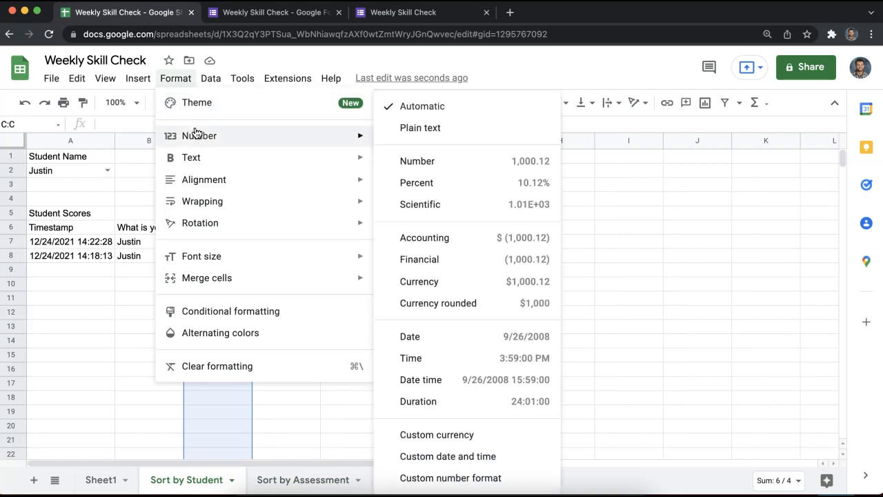
{"action": "left_click", "coordinate": [386, 160]}
{"action": "double_click", "coordinate": [193, 102]}
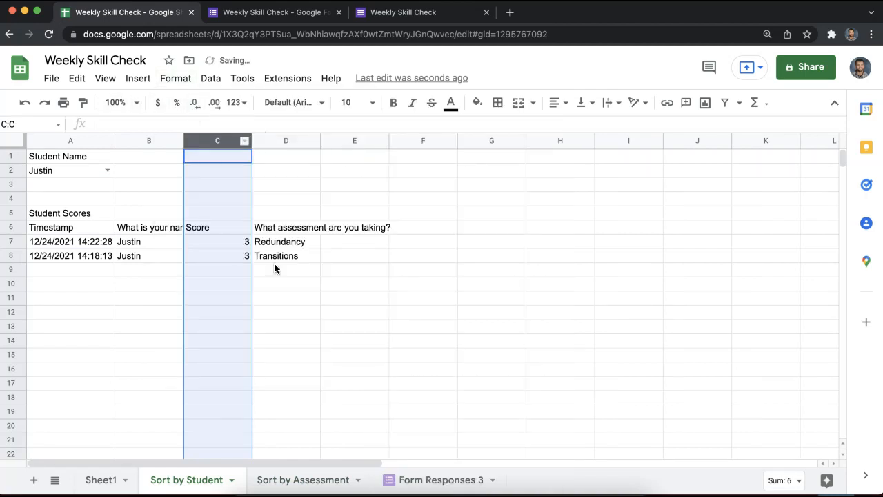
{"action": "left_click", "coordinate": [274, 264]}
{"action": "left_click_drag", "start_coordinate": [251, 141], "coordinate": [230, 141]}
{"action": "left_click_drag", "start_coordinate": [469, 212], "coordinate": [538, 242]}
{"action": "left_click_drag", "start_coordinate": [590, 269], "coordinate": [694, 336]}
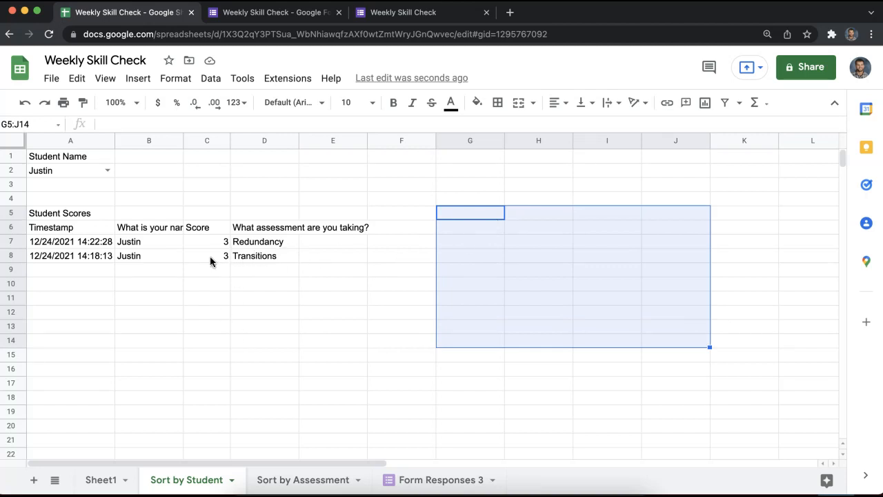
Start conditional formatting on C7:C17, then discard it without adding any rule.
{"action": "left_click_drag", "start_coordinate": [209, 242], "coordinate": [214, 384]}
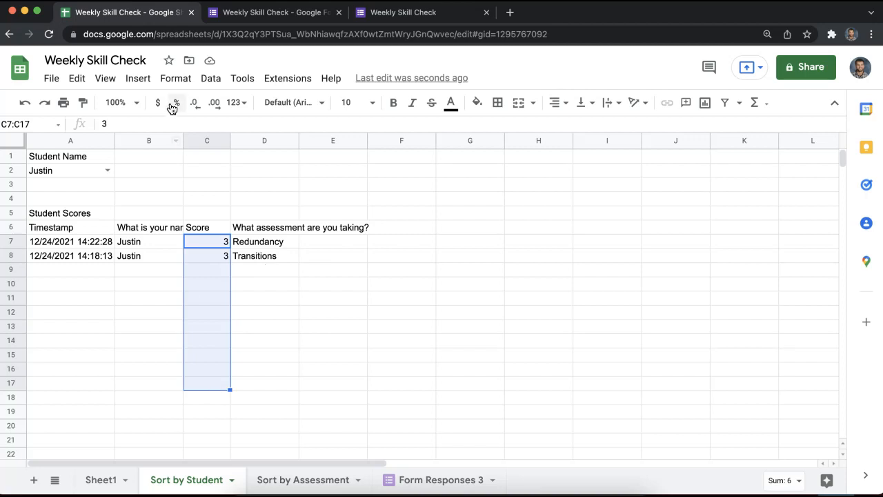
{"action": "left_click", "coordinate": [174, 78]}
{"action": "left_click", "coordinate": [211, 311]}
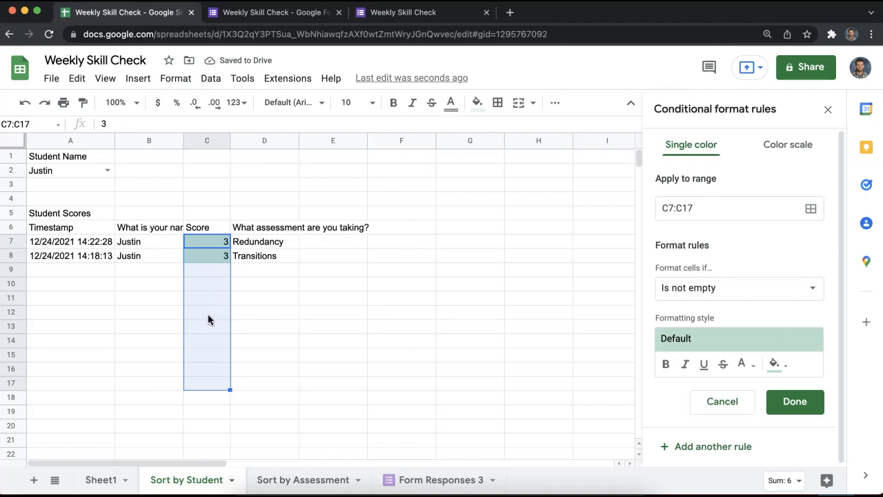
{"action": "left_click", "coordinate": [706, 402]}
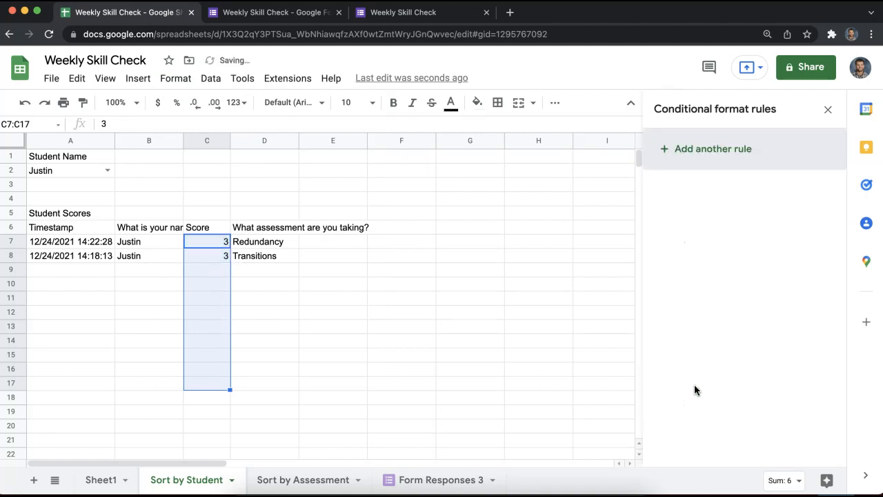
{"action": "left_click", "coordinate": [827, 110]}
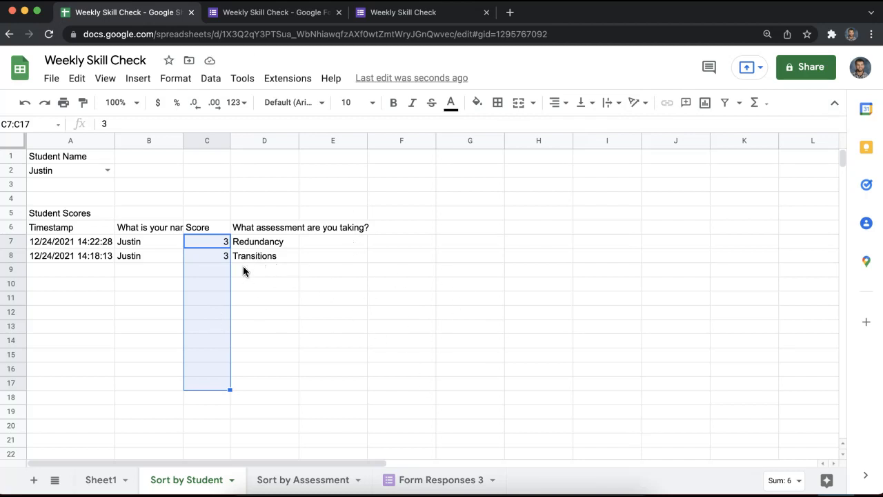
{"action": "left_click", "coordinate": [349, 355]}
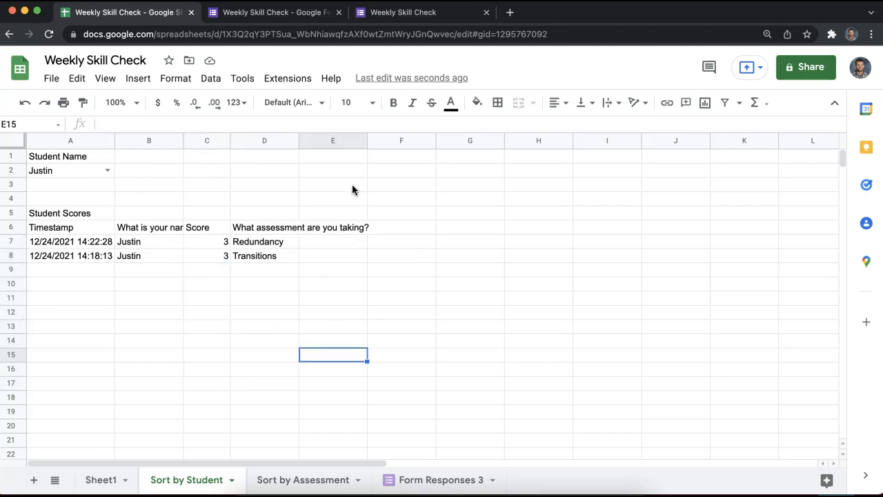
Add Punctuation as a third choice on the form's assessment question.
{"action": "left_click", "coordinate": [318, 14]}
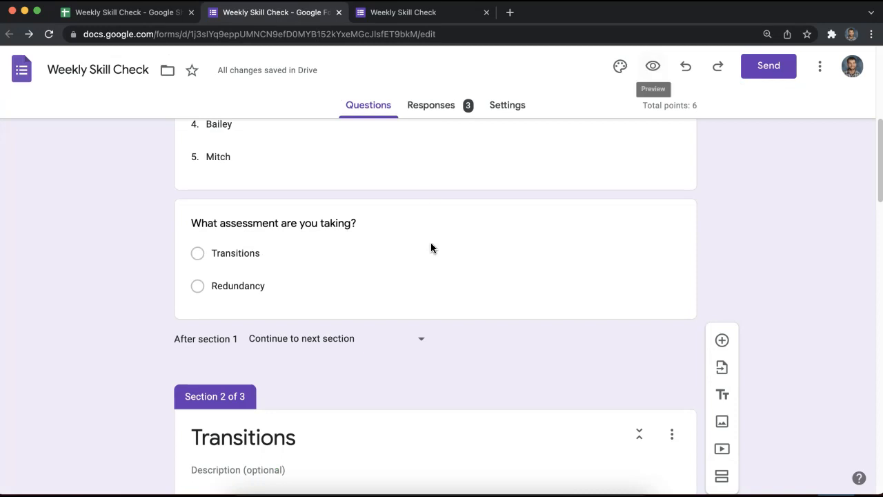
{"action": "scroll", "coordinate": [390, 245], "scroll_direction": "up", "scroll_amount": 5}
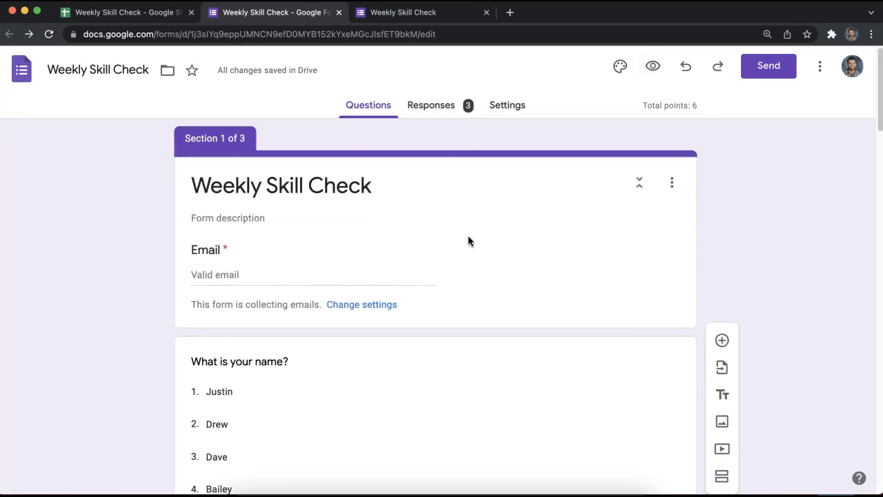
{"action": "scroll", "coordinate": [467, 240], "scroll_direction": "down", "scroll_amount": 5}
{"action": "left_click", "coordinate": [309, 291]}
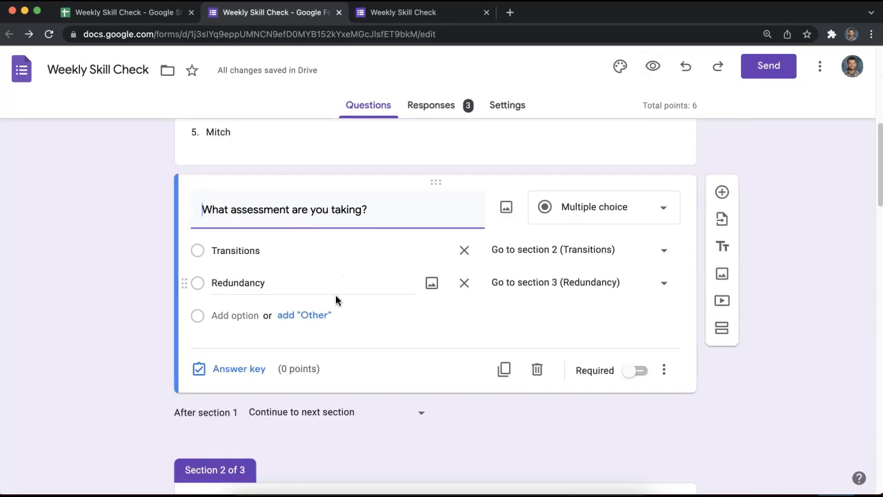
{"action": "left_click", "coordinate": [248, 317]}
{"action": "type", "text": "Punctuation"}
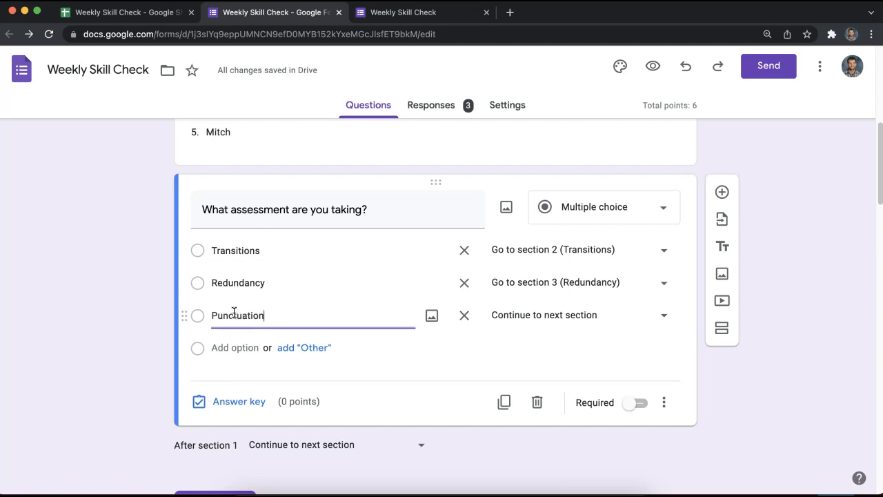
Add a new fourth section at the end of the form titled Punctuation.
{"action": "scroll", "coordinate": [749, 430], "scroll_direction": "down", "scroll_amount": 10}
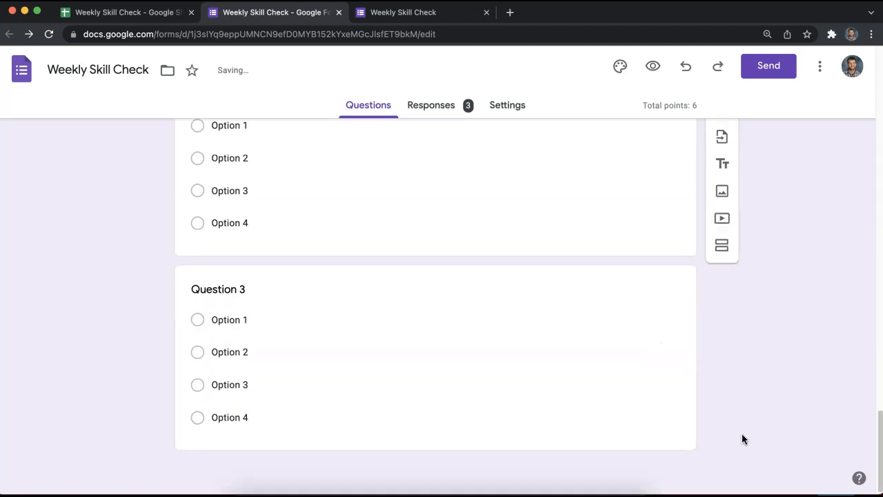
{"action": "left_click", "coordinate": [683, 386]}
{"action": "left_click", "coordinate": [722, 317]}
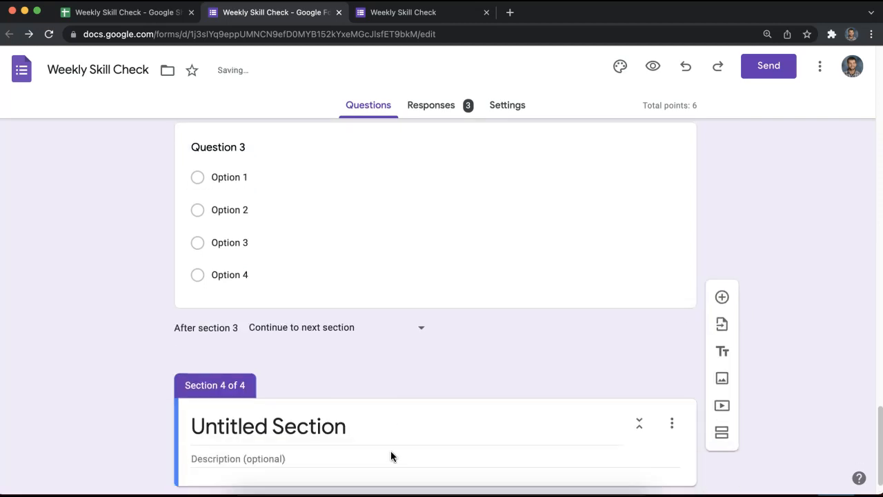
{"action": "type", "text": "Punctuation"}
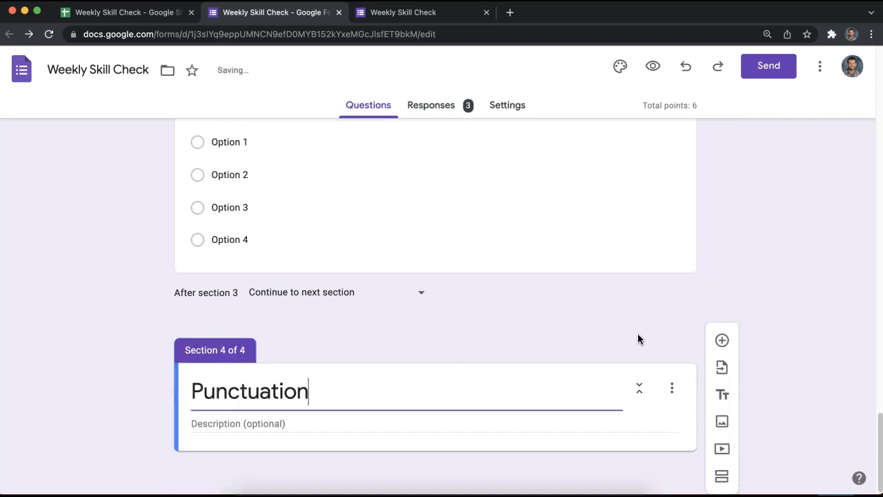
Add a first multiple-choice question with several answer options to the Punctuation section.
{"action": "left_click", "coordinate": [721, 340]}
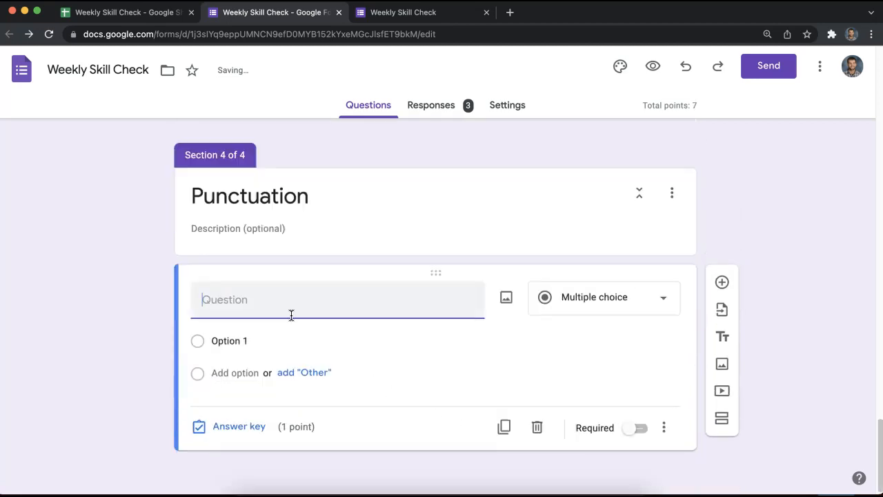
{"action": "type", "text": "Quesion"}
{"action": "left_click", "coordinate": [262, 340]}
{"action": "key", "text": "Return"}
{"action": "key", "text": "Return"}
{"action": "key", "text": "Return"}
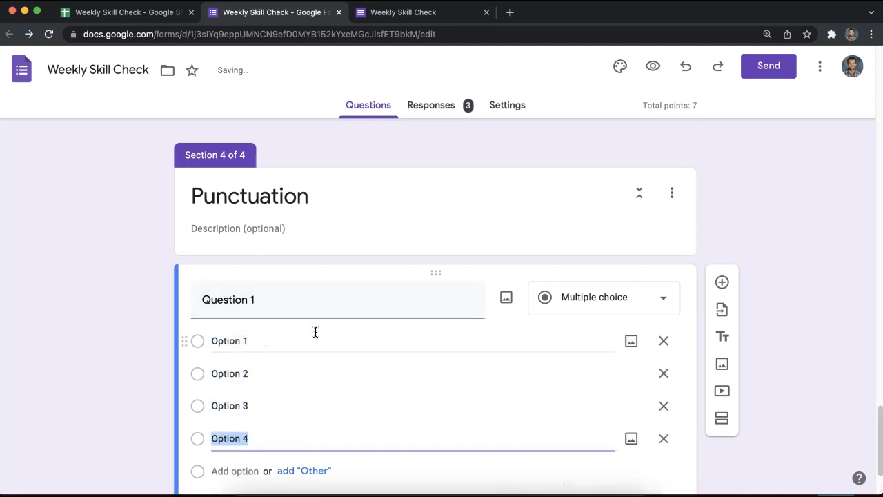
{"action": "scroll", "coordinate": [315, 331], "scroll_direction": "down", "scroll_amount": 3}
{"action": "left_click", "coordinate": [664, 428]}
{"action": "left_click", "coordinate": [753, 244]}
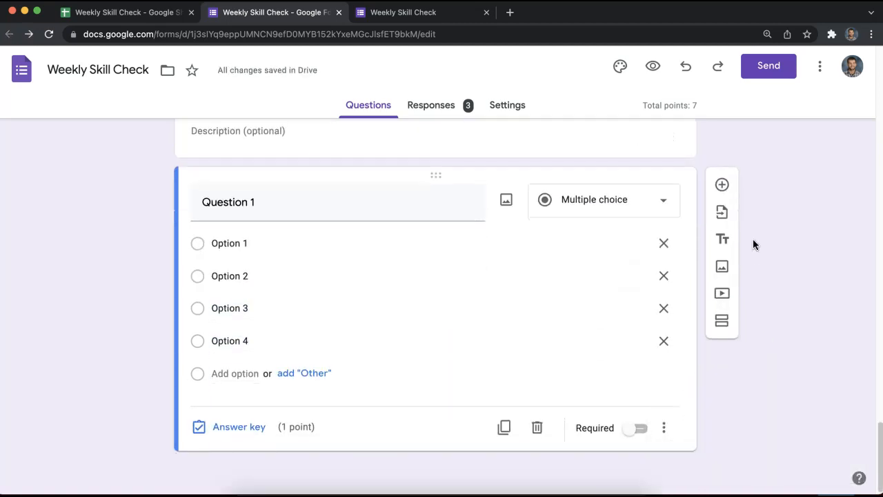
Add Question 2 with four answer options, removing the extra fifth option.
{"action": "left_click", "coordinate": [721, 184]}
{"action": "type", "text": "Question 2"}
{"action": "left_click", "coordinate": [318, 430]}
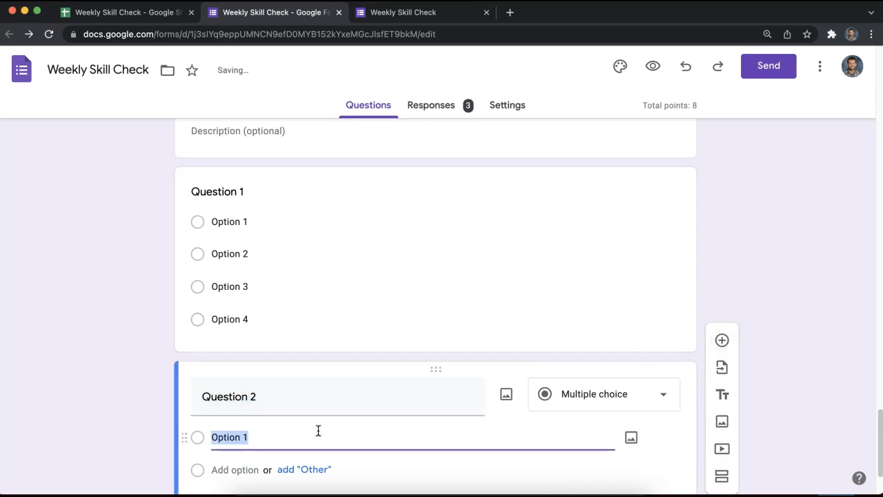
{"action": "key", "text": "Return"}
{"action": "key", "text": "Return"}
{"action": "key", "text": "Return"}
{"action": "key", "text": "Return"}
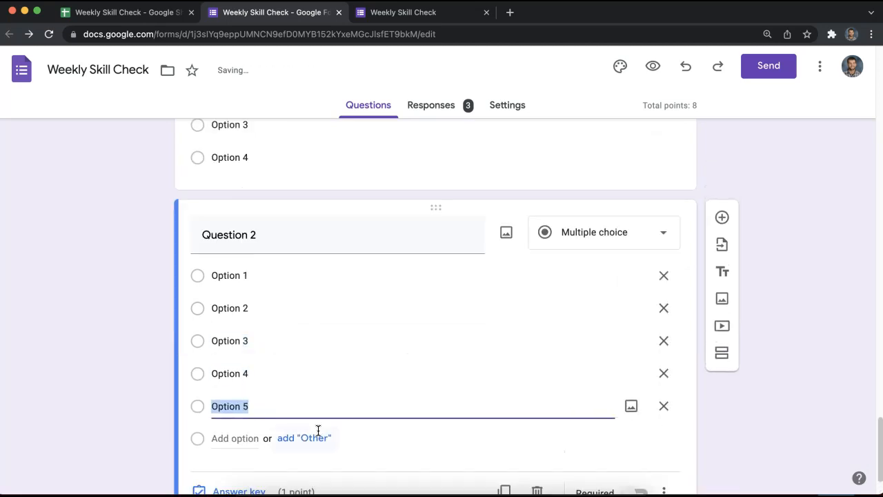
{"action": "left_click", "coordinate": [663, 405]}
Add Question 3 with four options, fixing the misspelled title to 'Question 3'.
{"action": "left_click", "coordinate": [722, 217]}
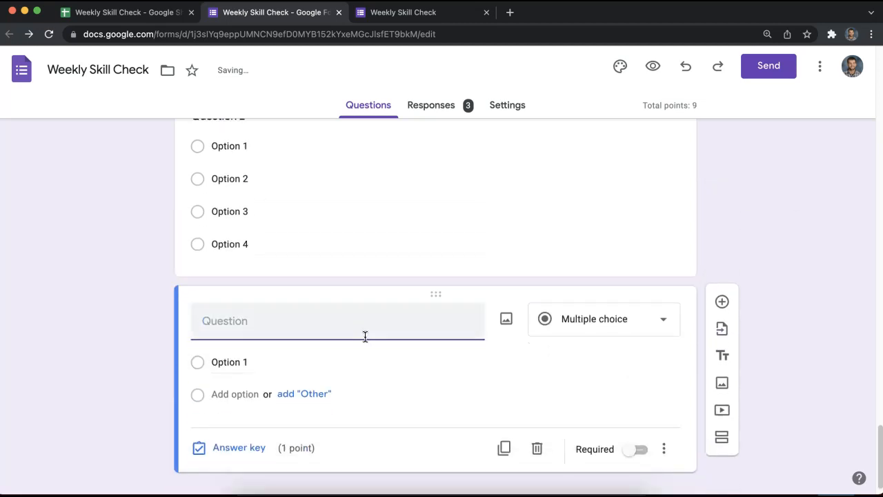
{"action": "type", "text": "Quesiton 3"}
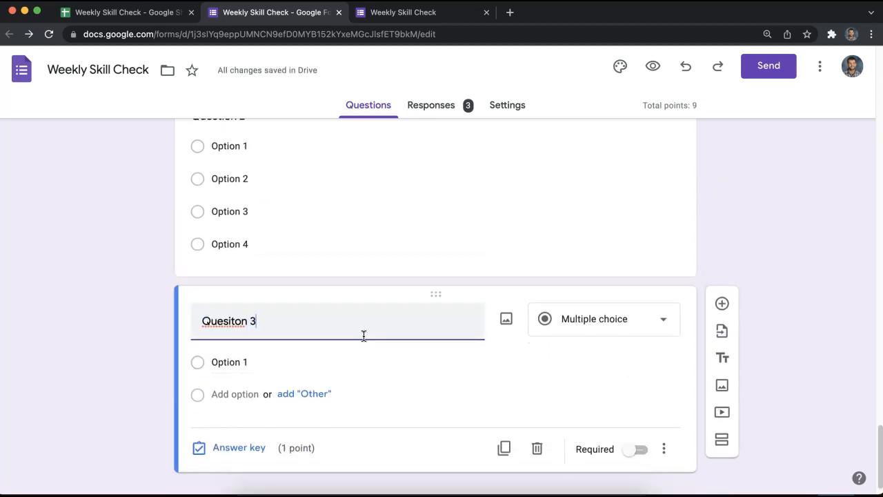
{"action": "double_click", "coordinate": [227, 318]}
{"action": "right_click", "coordinate": [228, 318]}
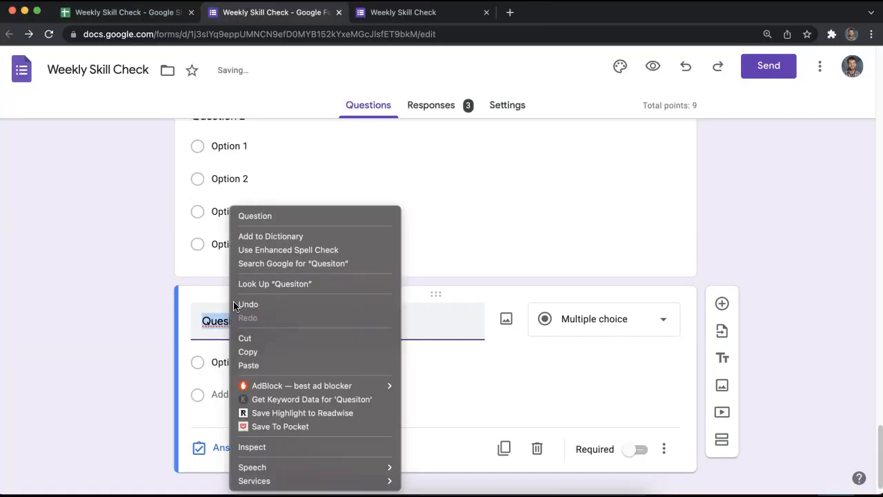
{"action": "left_click", "coordinate": [269, 216]}
{"action": "left_click", "coordinate": [218, 362]}
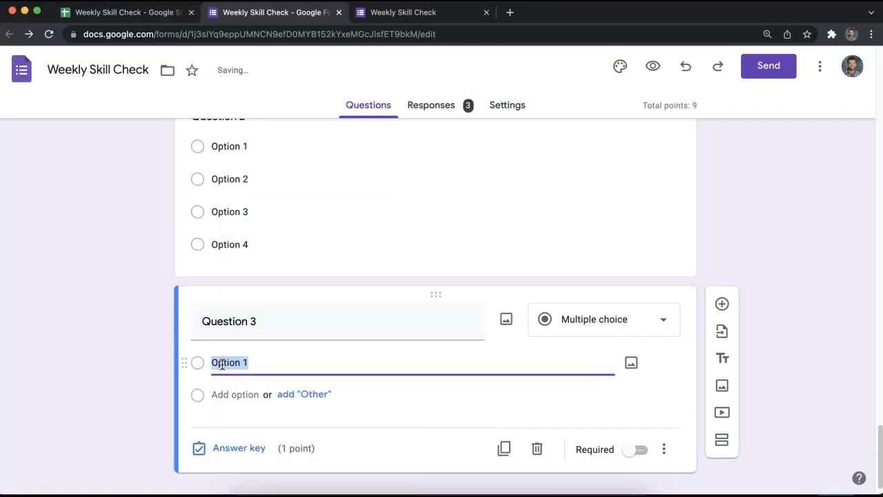
{"action": "key", "text": "Return"}
{"action": "key", "text": "Return"}
{"action": "key", "text": "Return"}
{"action": "scroll", "coordinate": [621, 275], "scroll_direction": "down", "scroll_amount": 3}
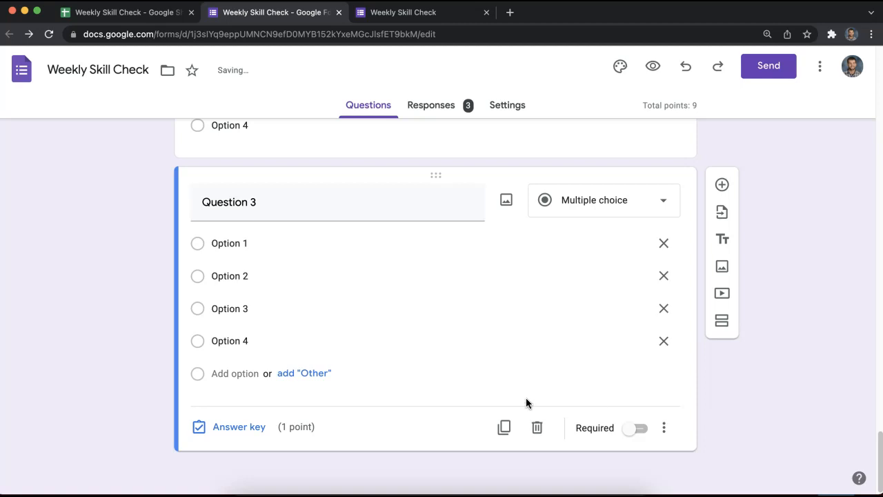
In the answer key, mark Option 1 correct for Question 3 and Option 2 for Question 2.
{"action": "left_click", "coordinate": [256, 425]}
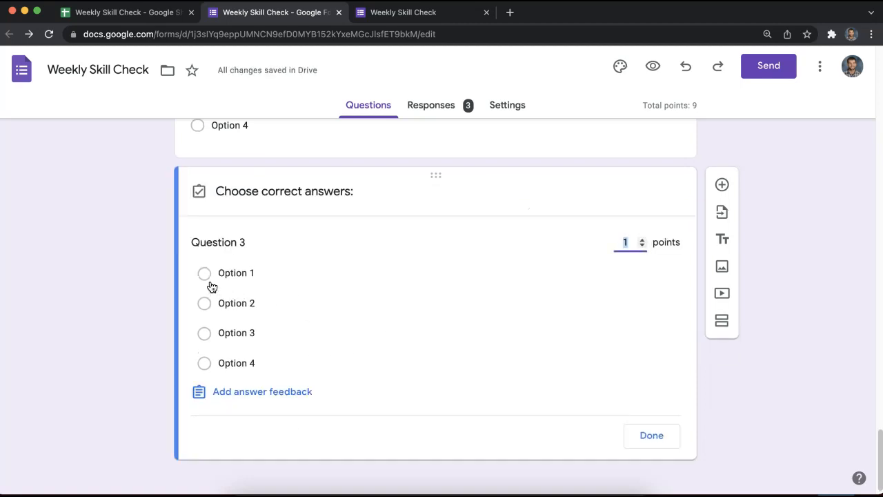
{"action": "left_click", "coordinate": [211, 283]}
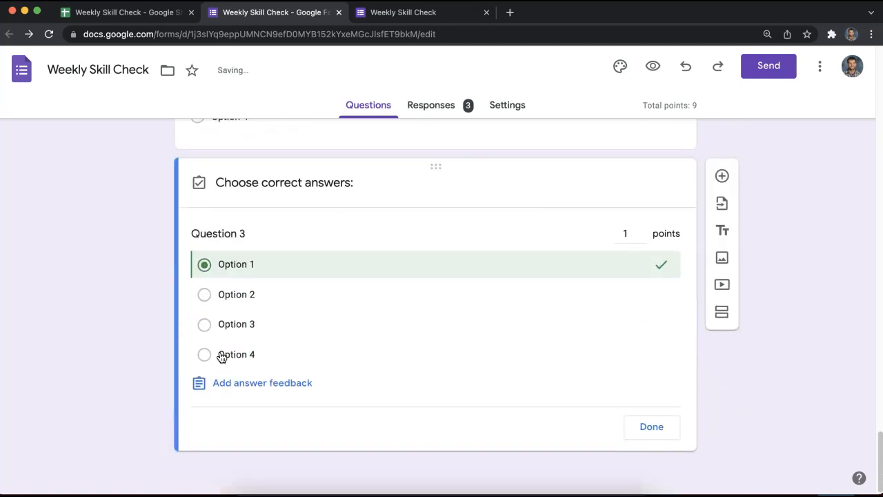
{"action": "scroll", "coordinate": [211, 264], "scroll_direction": "up", "scroll_amount": 2}
{"action": "left_click", "coordinate": [290, 238]}
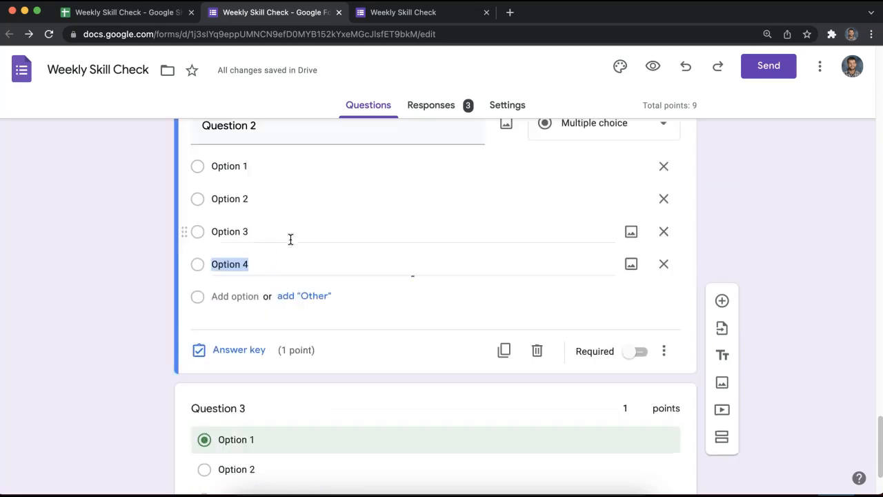
{"action": "left_click", "coordinate": [221, 350]}
{"action": "left_click", "coordinate": [213, 237]}
Mark Option 3 as Question 1's correct answer in the answer key.
{"action": "scroll", "coordinate": [218, 242], "scroll_direction": "up", "scroll_amount": 5}
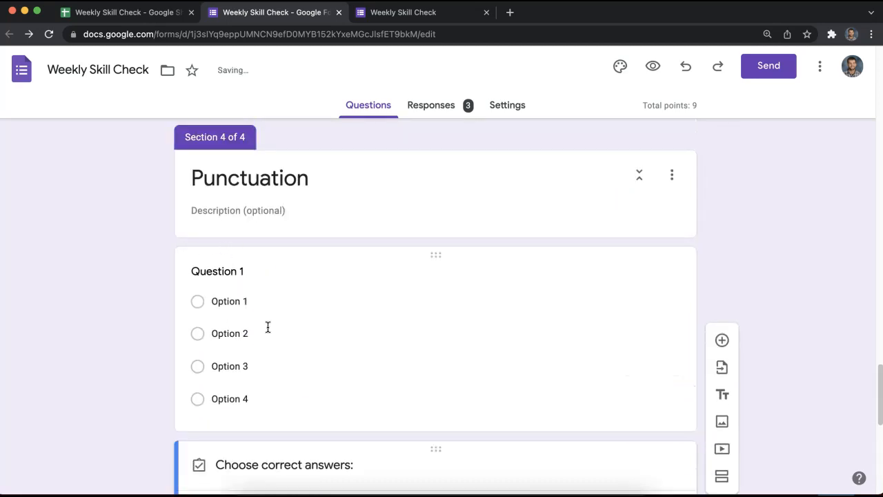
{"action": "left_click", "coordinate": [268, 329]}
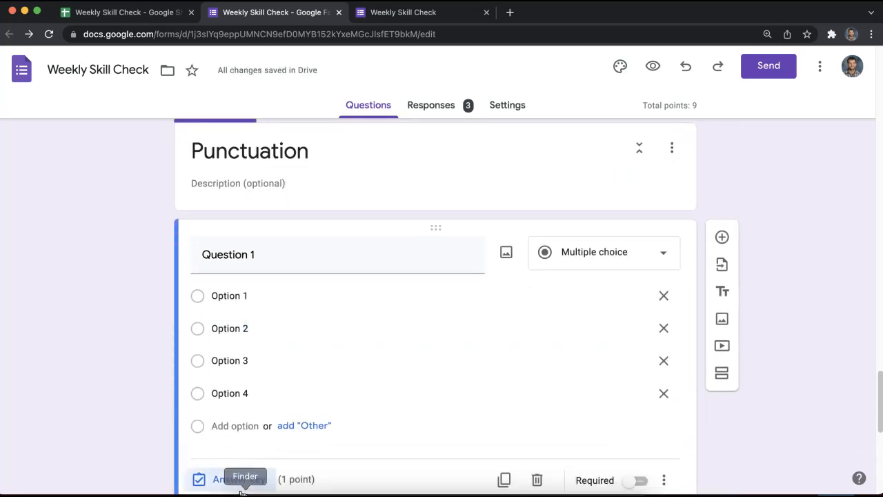
{"action": "left_click", "coordinate": [237, 478]}
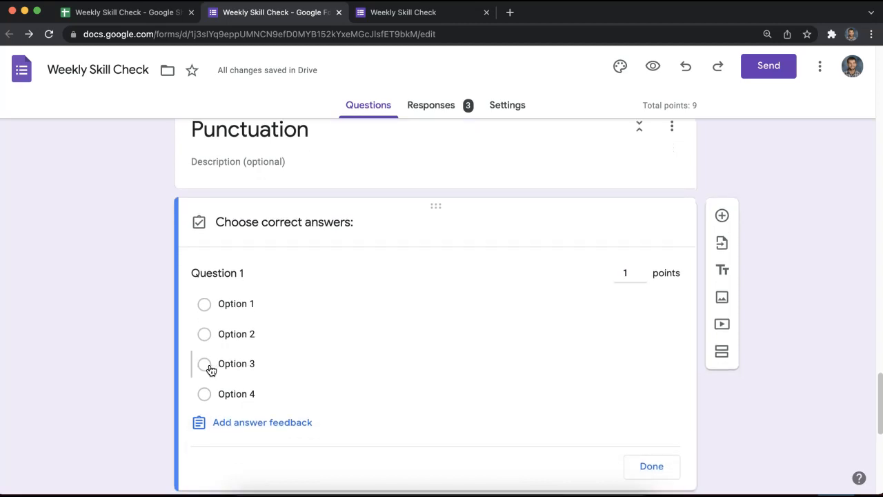
{"action": "left_click", "coordinate": [206, 365]}
{"action": "scroll", "coordinate": [218, 385], "scroll_direction": "down", "scroll_amount": 4}
{"action": "scroll", "coordinate": [219, 384], "scroll_direction": "down", "scroll_amount": 2}
{"action": "scroll", "coordinate": [306, 391], "scroll_direction": "up", "scroll_amount": 4}
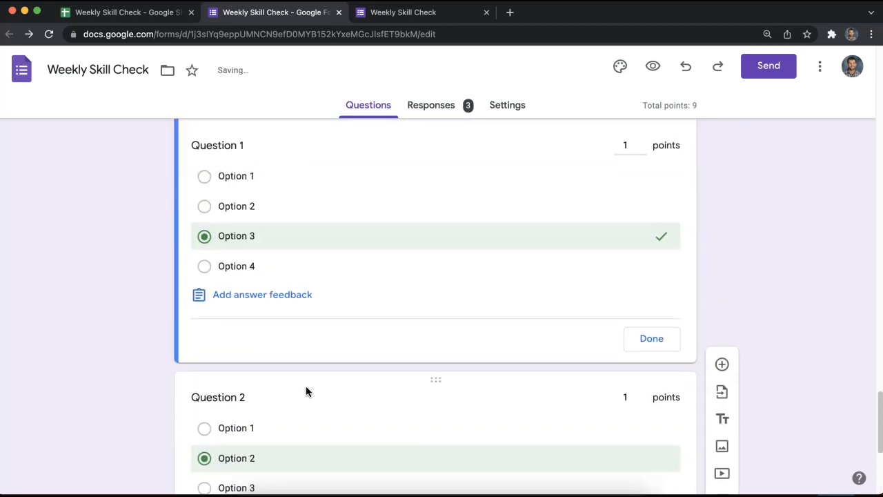
{"action": "left_click", "coordinate": [638, 338]}
{"action": "scroll", "coordinate": [653, 359], "scroll_direction": "down", "scroll_amount": 4}
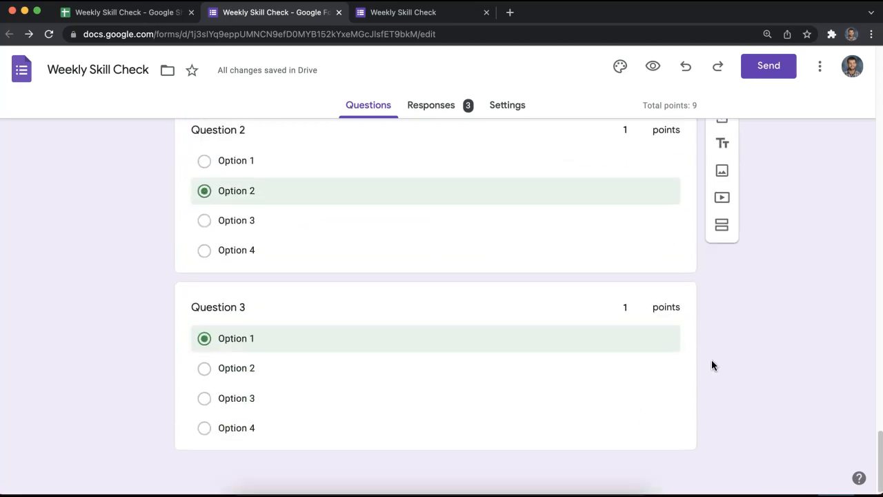
{"action": "scroll", "coordinate": [339, 332], "scroll_direction": "up", "scroll_amount": 10}
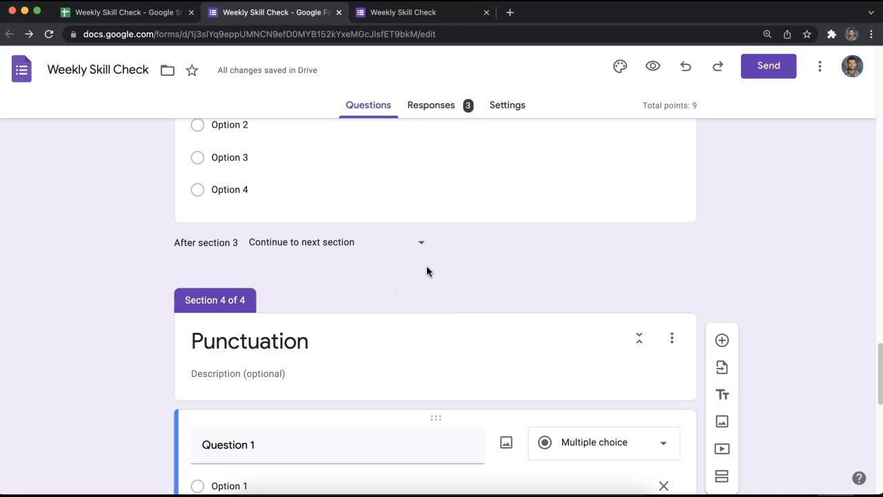
Make section 3 submit the form and route the Punctuation answer to section 4.
{"action": "left_click", "coordinate": [417, 254]}
{"action": "left_click", "coordinate": [369, 399]}
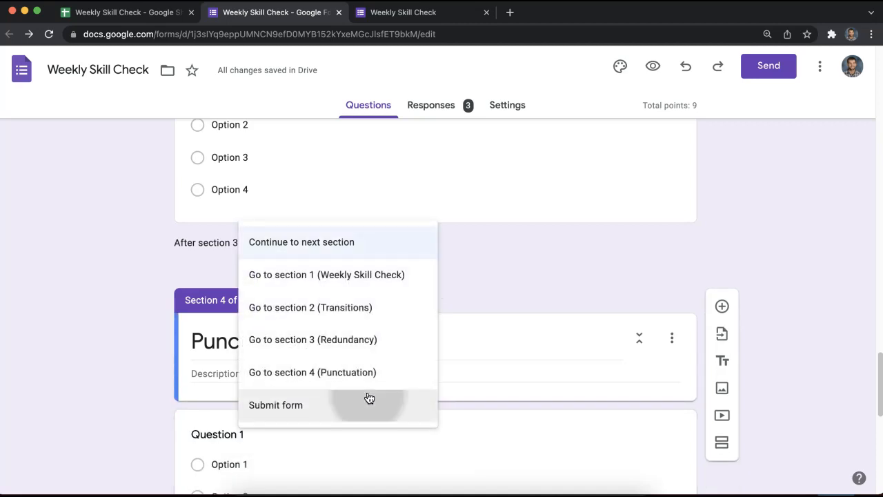
{"action": "scroll", "coordinate": [442, 210], "scroll_direction": "up", "scroll_amount": 12}
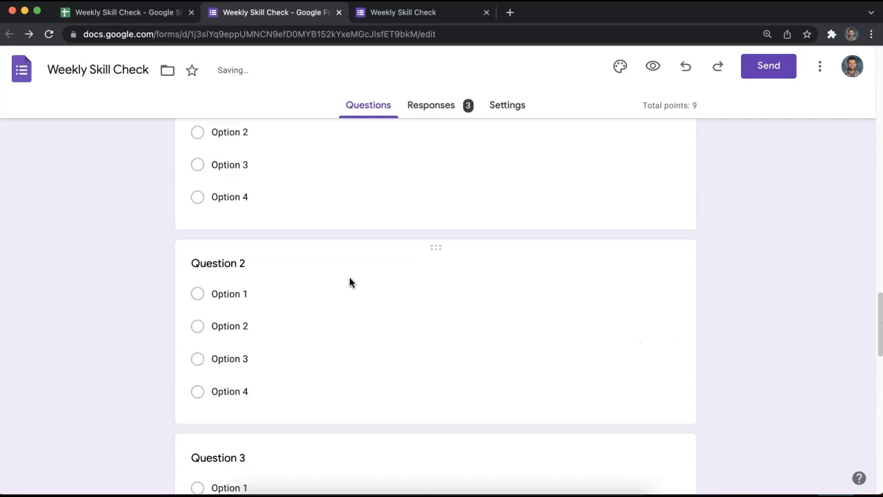
{"action": "scroll", "coordinate": [455, 338], "scroll_direction": "up", "scroll_amount": 10}
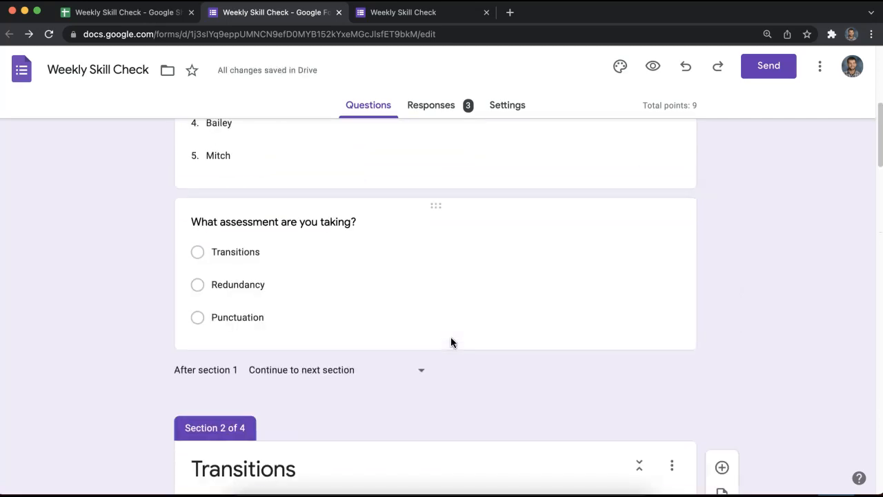
{"action": "scroll", "coordinate": [412, 356], "scroll_direction": "down", "scroll_amount": 2}
{"action": "left_click", "coordinate": [327, 383]}
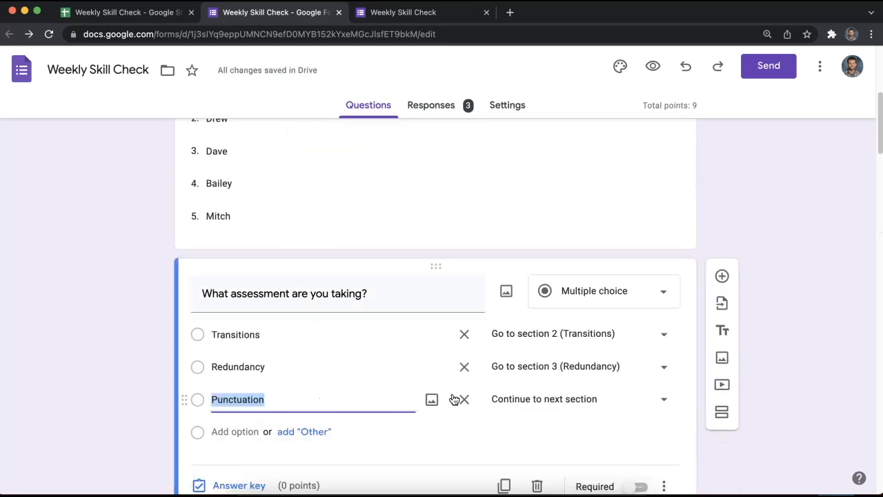
{"action": "left_click", "coordinate": [554, 398]}
{"action": "left_click", "coordinate": [549, 429]}
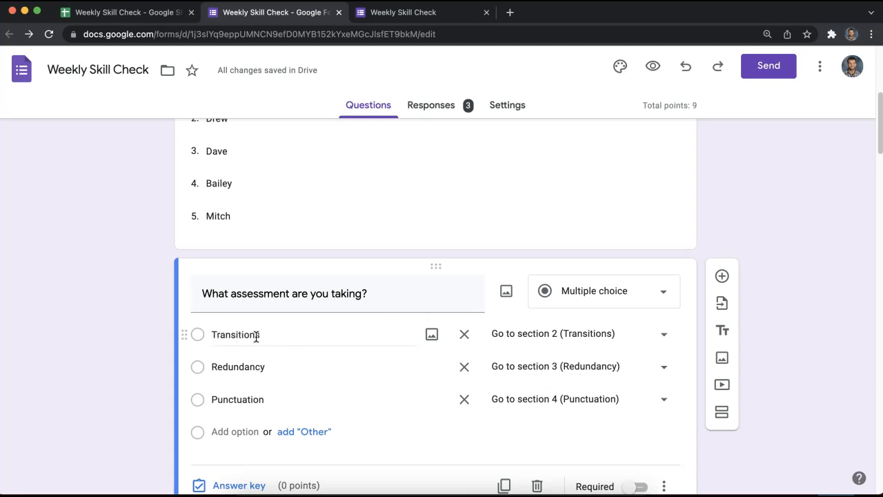
Delete the Transitions and Redundancy options from the assessment question.
{"action": "scroll", "coordinate": [348, 408], "scroll_direction": "down", "scroll_amount": 10}
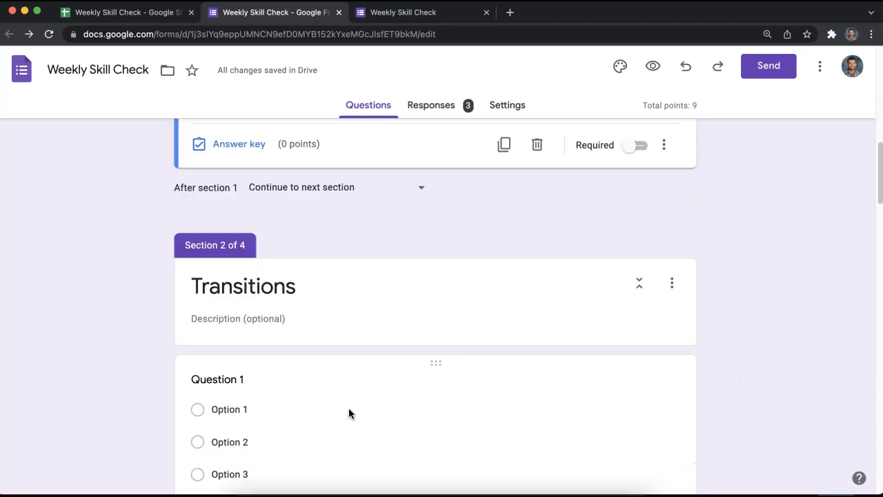
{"action": "scroll", "coordinate": [547, 410], "scroll_direction": "down", "scroll_amount": 5}
{"action": "scroll", "coordinate": [518, 338], "scroll_direction": "up", "scroll_amount": 15}
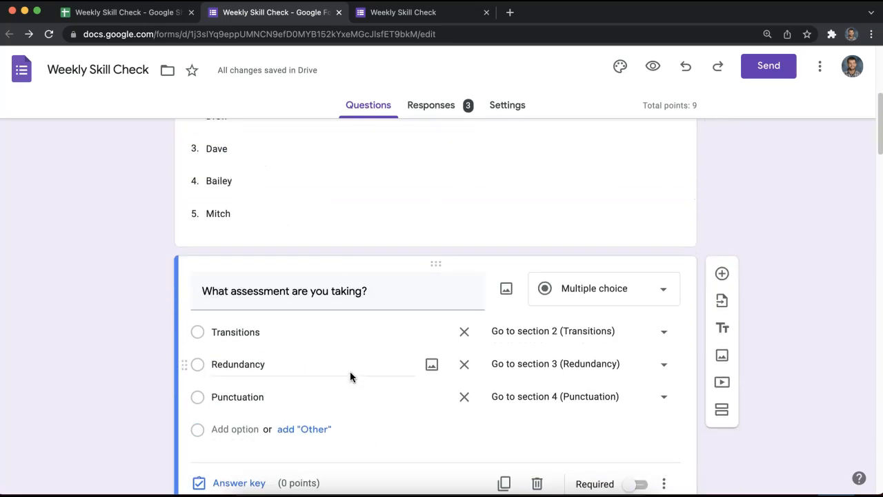
{"action": "left_click", "coordinate": [465, 337]}
{"action": "left_click", "coordinate": [466, 336]}
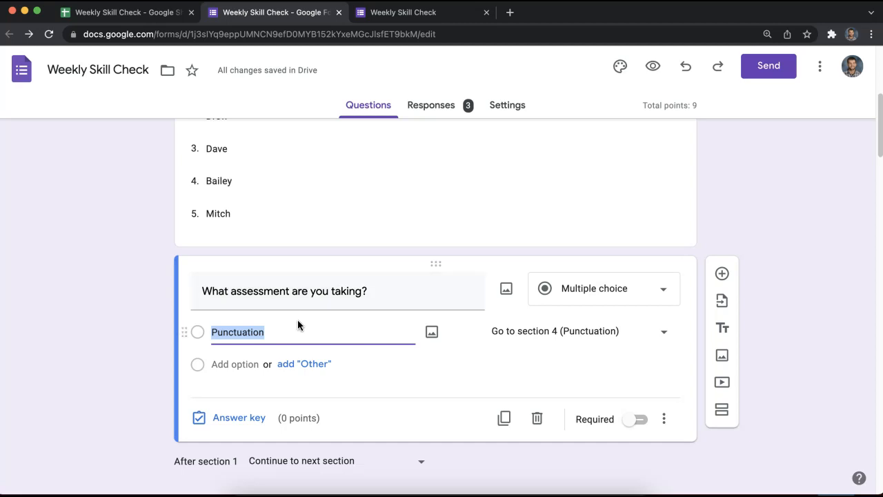
{"action": "scroll", "coordinate": [302, 327], "scroll_direction": "up", "scroll_amount": 1}
{"action": "scroll", "coordinate": [292, 319], "scroll_direction": "down", "scroll_amount": 5}
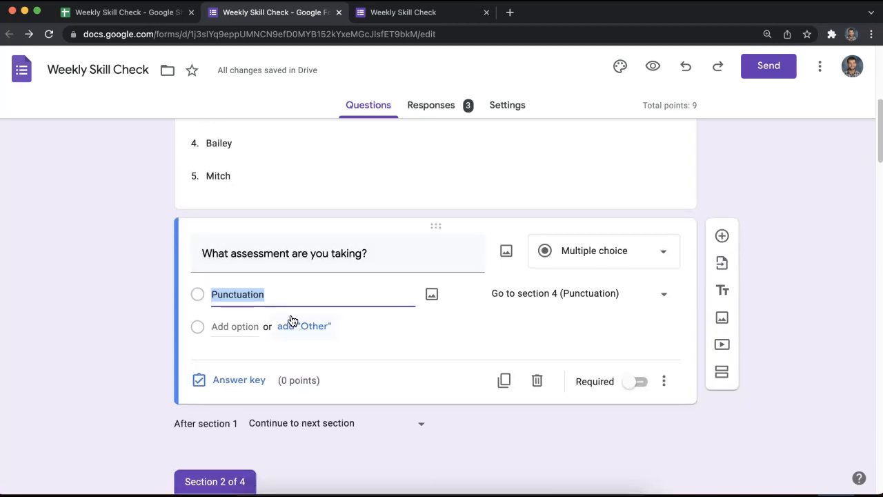
{"action": "left_click", "coordinate": [530, 351]}
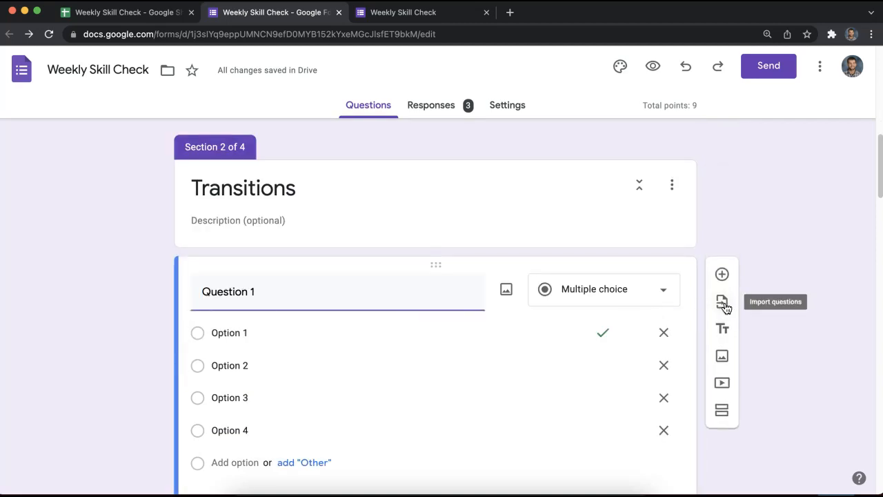
{"action": "scroll", "coordinate": [428, 276], "scroll_direction": "down", "scroll_amount": 1}
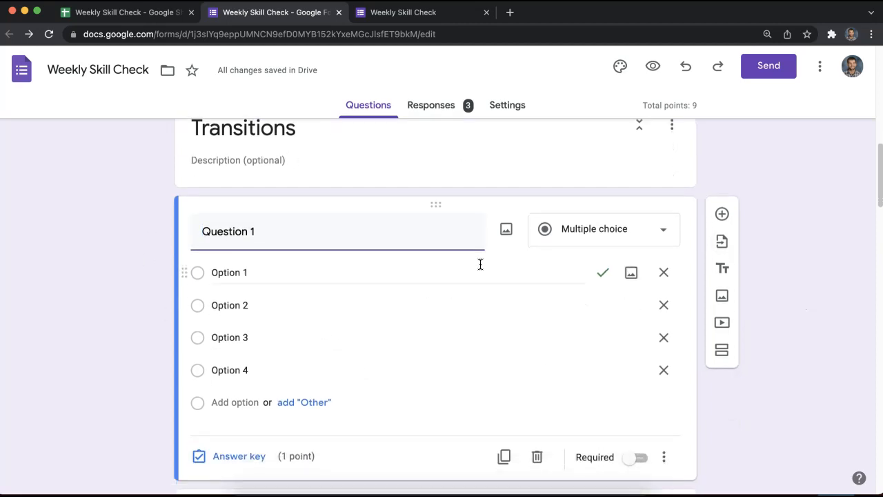
{"action": "scroll", "coordinate": [607, 304], "scroll_direction": "up", "scroll_amount": 1}
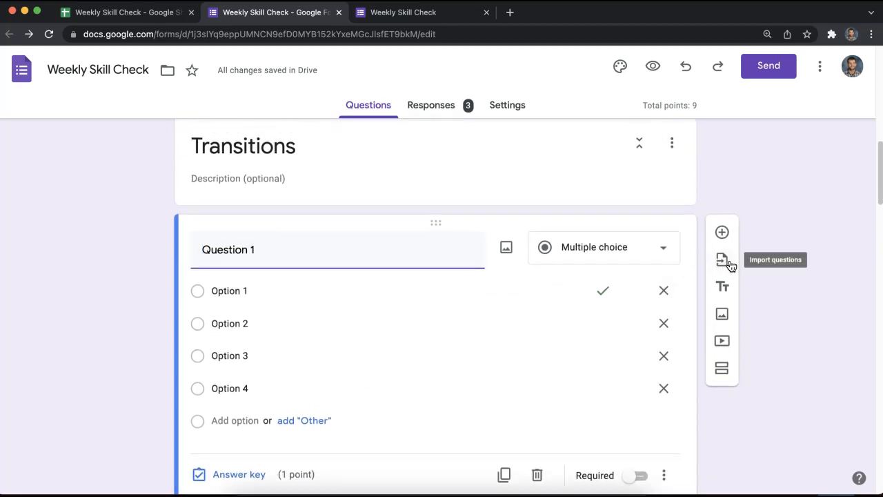
{"action": "scroll", "coordinate": [349, 279], "scroll_direction": "up", "scroll_amount": 5}
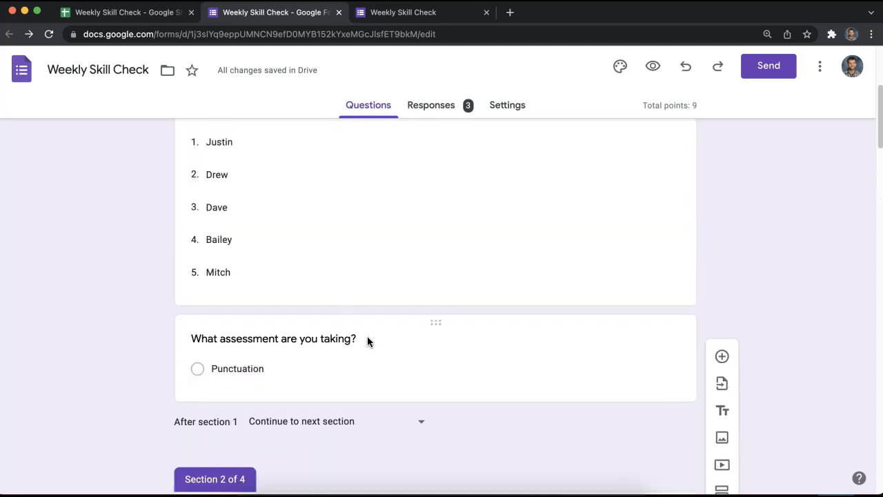
{"action": "scroll", "coordinate": [367, 341], "scroll_direction": "up", "scroll_amount": 5}
In the form preview, enter an email, pick a student, and choose the Punctuation assessment.
{"action": "left_click", "coordinate": [652, 65]}
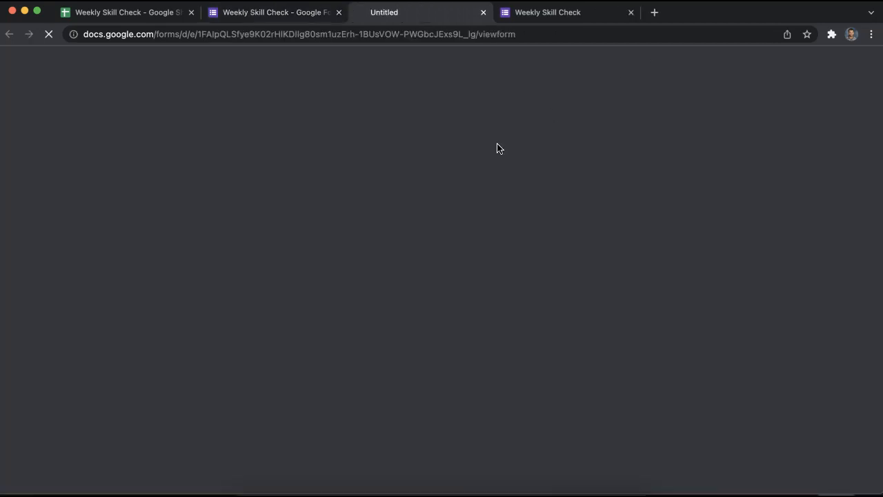
{"action": "left_click", "coordinate": [282, 237]}
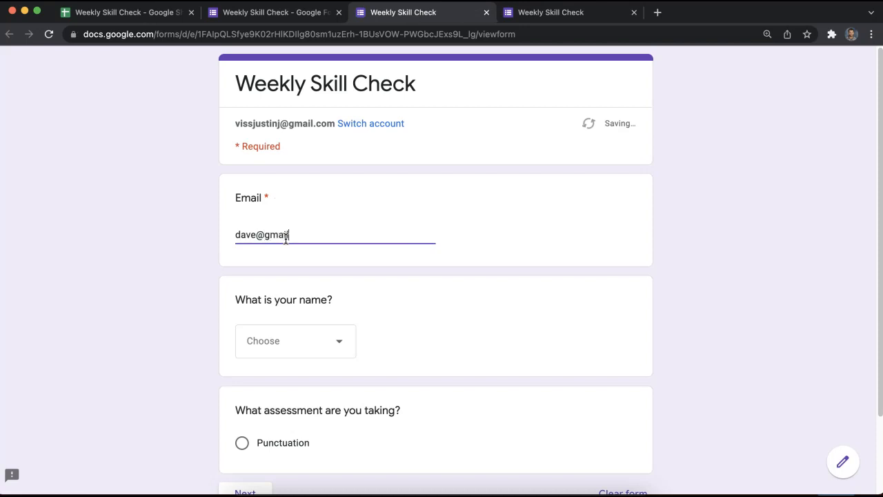
{"action": "left_click", "coordinate": [326, 325]}
{"action": "left_click", "coordinate": [306, 386]}
{"action": "scroll", "coordinate": [311, 387], "scroll_direction": "down", "scroll_amount": 2}
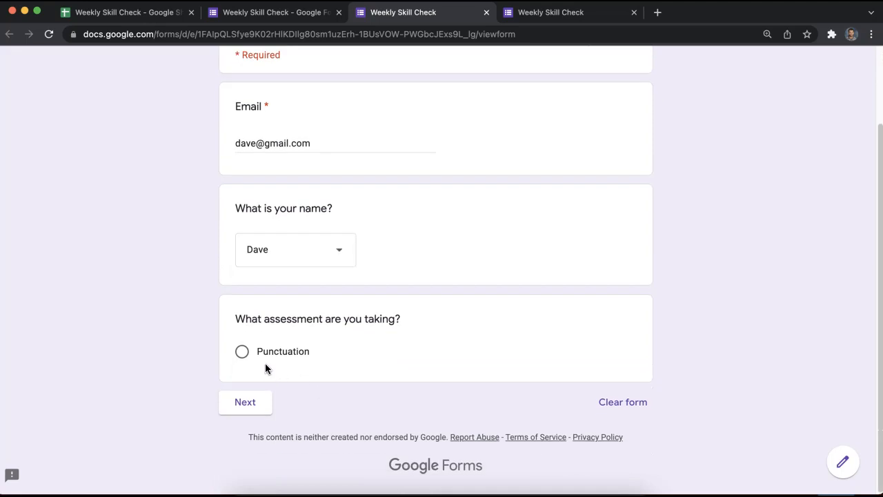
{"action": "left_click", "coordinate": [266, 366]}
{"action": "left_click", "coordinate": [245, 426]}
Answer Option 1 for all three Punctuation questions and submit the response.
{"action": "scroll", "coordinate": [370, 303], "scroll_direction": "down", "scroll_amount": 2}
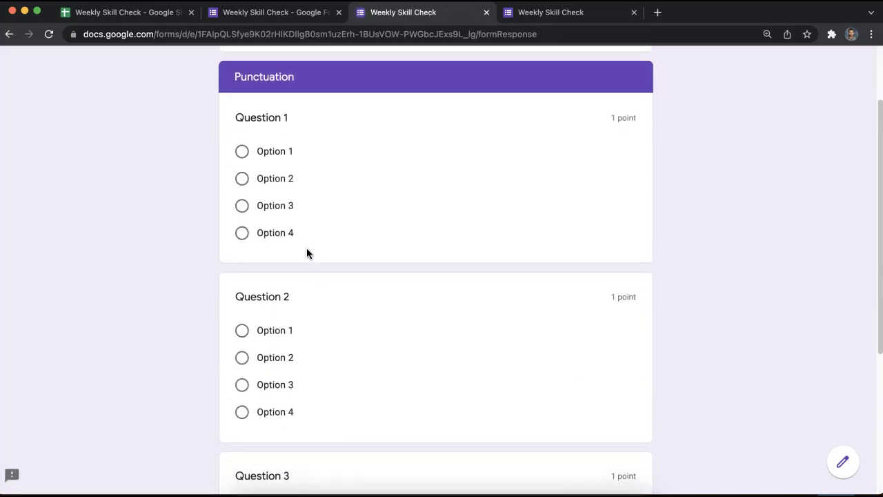
{"action": "scroll", "coordinate": [303, 207], "scroll_direction": "up", "scroll_amount": 1}
{"action": "left_click", "coordinate": [255, 159]}
{"action": "left_click", "coordinate": [245, 360]}
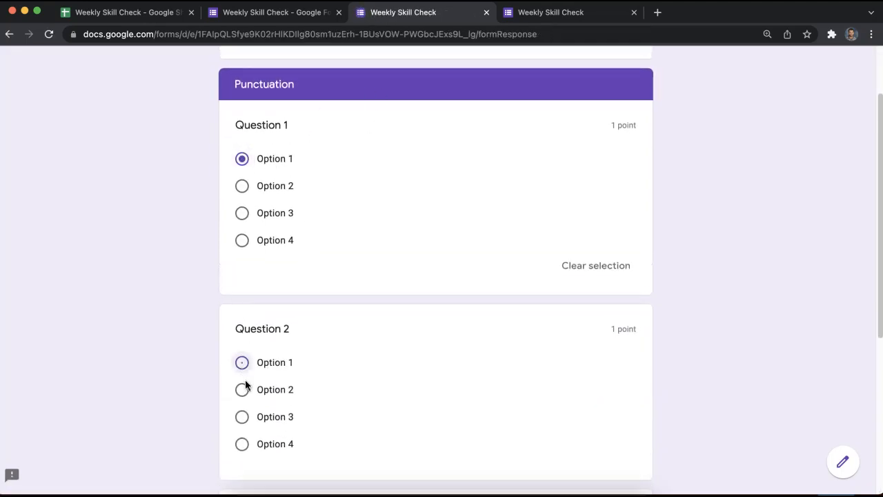
{"action": "scroll", "coordinate": [248, 393], "scroll_direction": "down", "scroll_amount": 3}
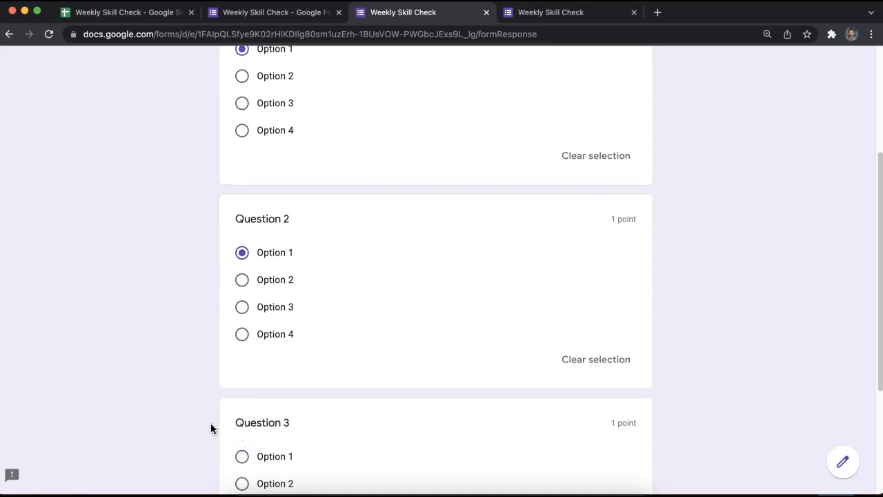
{"action": "scroll", "coordinate": [211, 425], "scroll_direction": "down", "scroll_amount": 1}
{"action": "left_click", "coordinate": [242, 433]}
{"action": "scroll", "coordinate": [251, 421], "scroll_direction": "down", "scroll_amount": 5}
{"action": "left_click", "coordinate": [298, 403]}
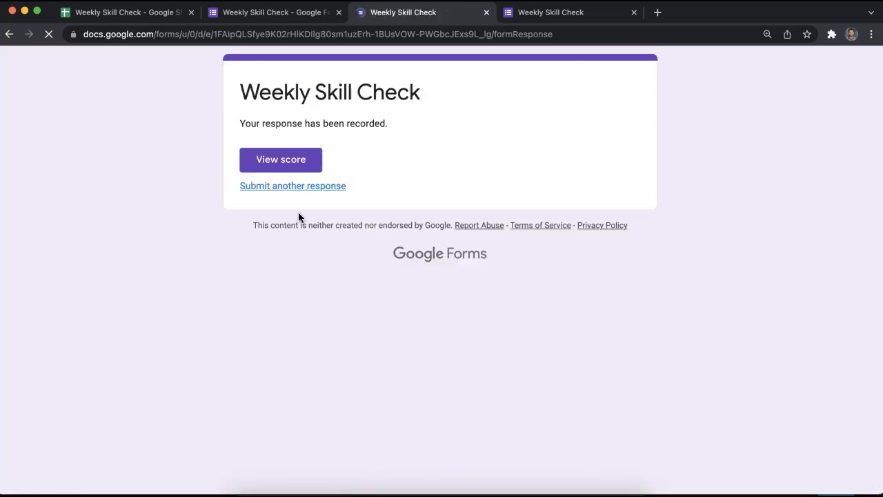
{"action": "left_click", "coordinate": [169, 15]}
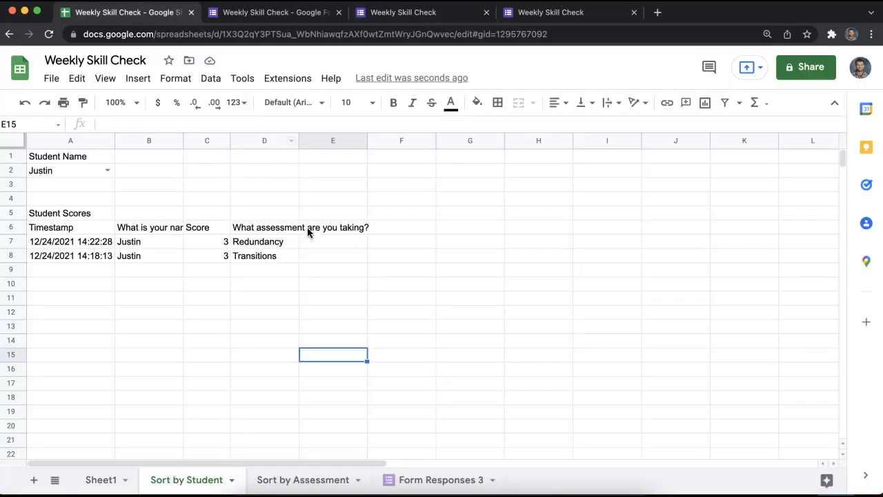
Check the new Punctuation row in Form Responses 3, then set Sort by Assessment's A2 to Punctuation.
{"action": "left_click", "coordinate": [437, 479]}
{"action": "left_click_drag", "start_coordinate": [177, 218], "coordinate": [345, 216]}
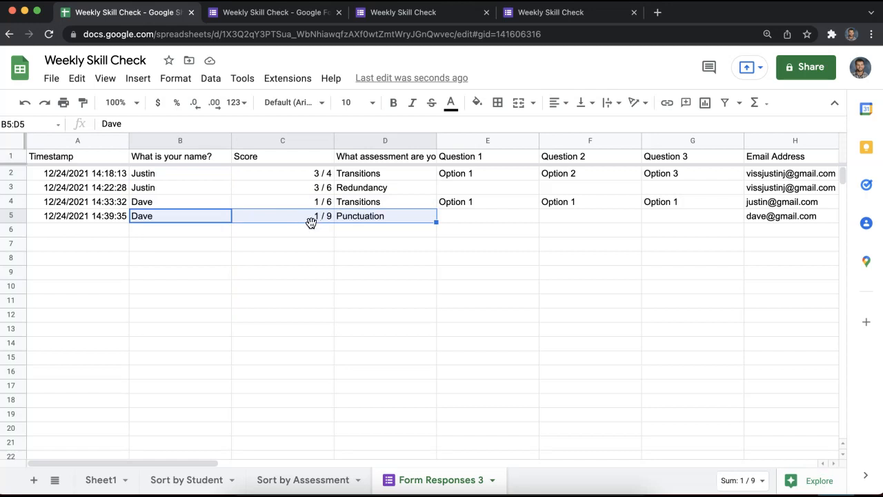
{"action": "left_click", "coordinate": [340, 480]}
{"action": "left_click", "coordinate": [110, 170]}
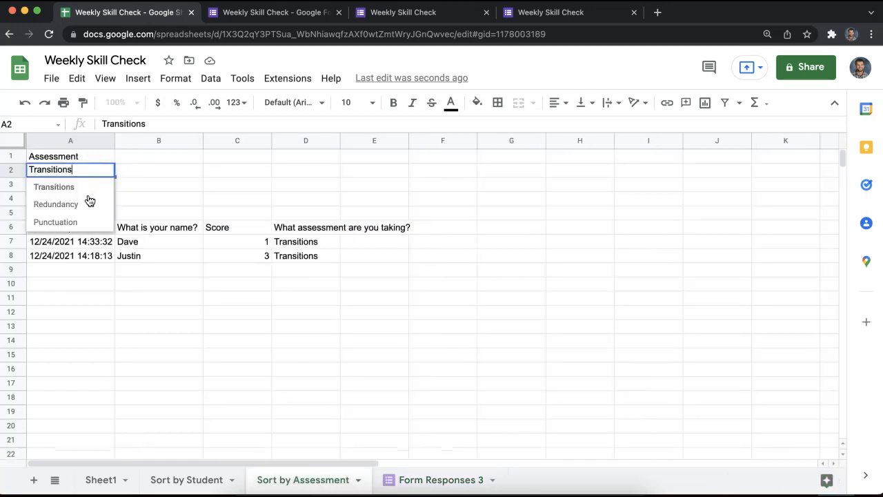
{"action": "left_click", "coordinate": [79, 221]}
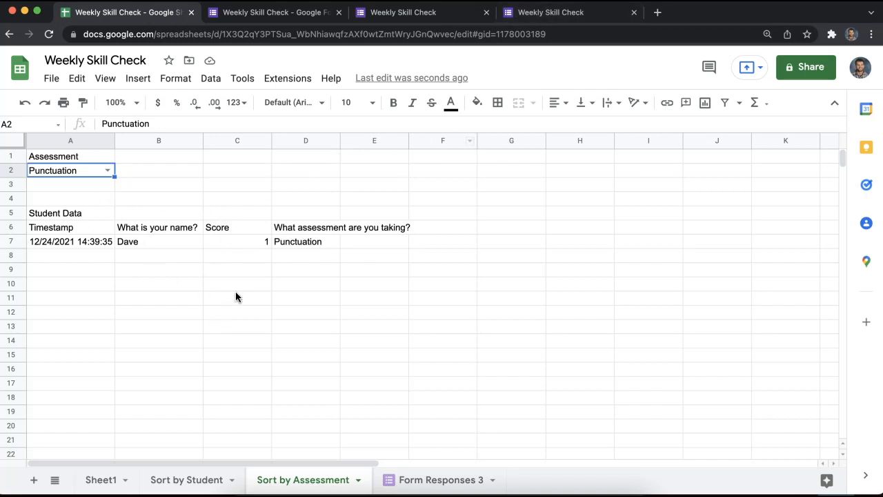
Set Sort by Student's A2 to the second student and review their Punctuation and Transitions scores.
{"action": "left_click", "coordinate": [188, 479]}
{"action": "left_click", "coordinate": [107, 170]}
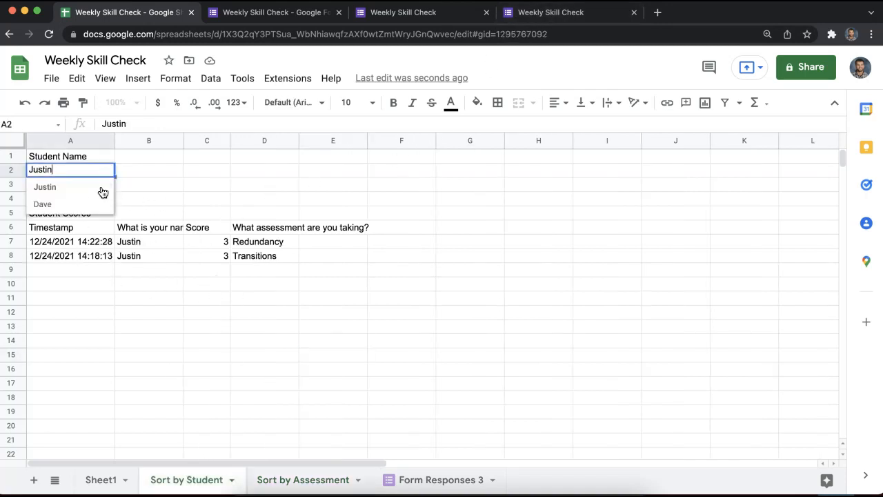
{"action": "left_click", "coordinate": [82, 205]}
{"action": "left_click", "coordinate": [198, 183]}
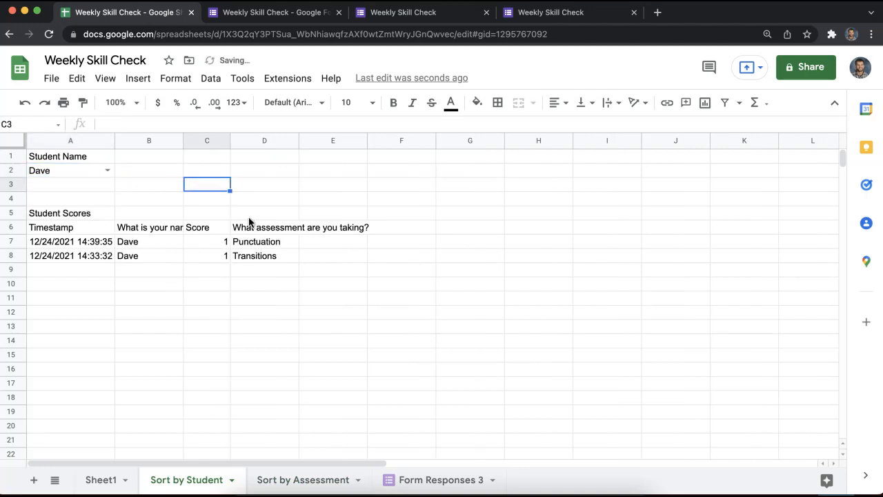
{"action": "left_click_drag", "start_coordinate": [90, 245], "coordinate": [283, 254]}
{"action": "left_click", "coordinate": [284, 254]}
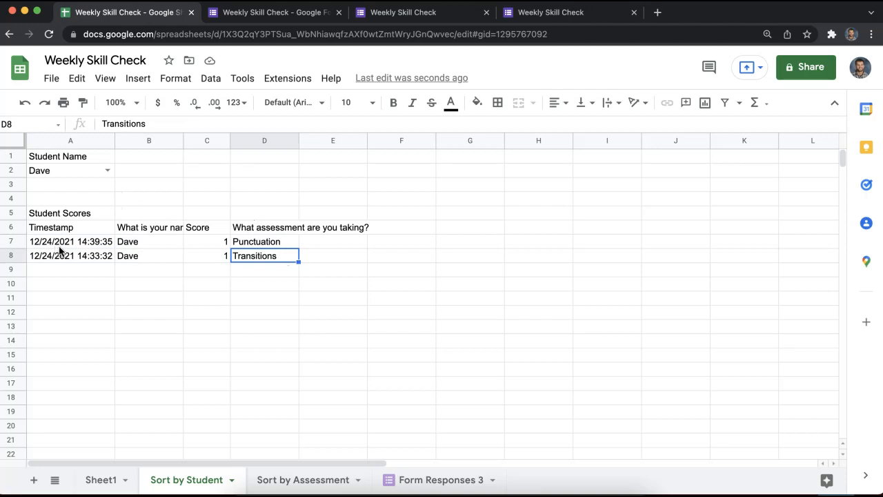
{"action": "left_click", "coordinate": [254, 243]}
{"action": "left_click", "coordinate": [214, 243]}
{"action": "left_click", "coordinate": [250, 256]}
{"action": "left_click", "coordinate": [208, 257]}
{"action": "left_click", "coordinate": [247, 312]}
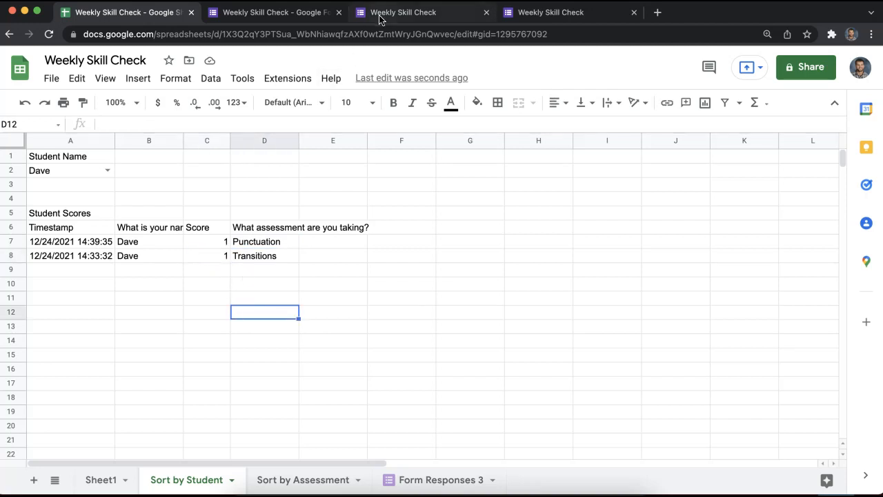
{"action": "left_click_drag", "start_coordinate": [277, 268], "coordinate": [51, 161]}
{"action": "left_click", "coordinate": [51, 160]}
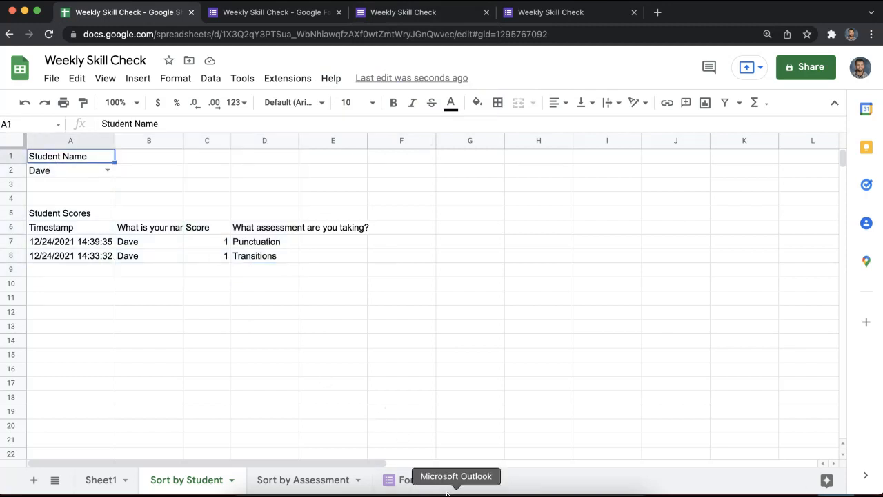
Review the layout of the Form Responses 3 and Sort by Assessment sheets.
{"action": "left_click", "coordinate": [447, 479]}
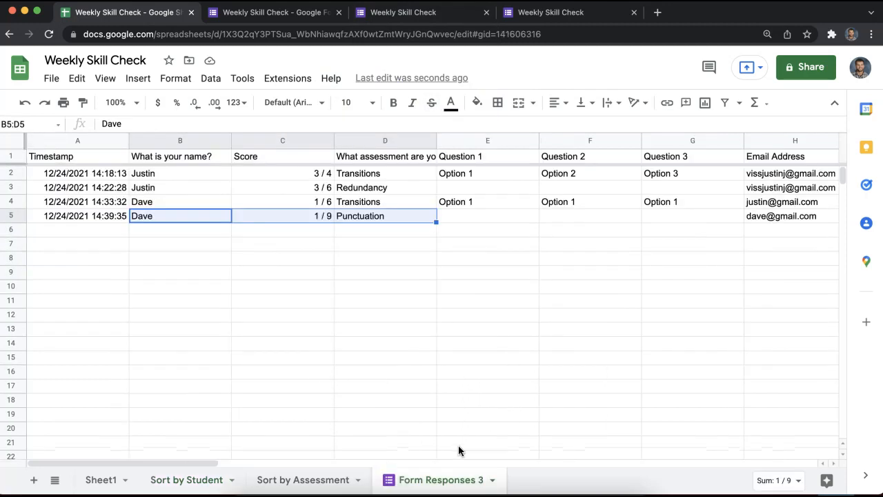
{"action": "left_click", "coordinate": [320, 479]}
{"action": "left_click_drag", "start_coordinate": [283, 287], "coordinate": [81, 196]}
{"action": "left_click", "coordinate": [255, 282]}
{"action": "left_click_drag", "start_coordinate": [328, 301], "coordinate": [49, 194]}
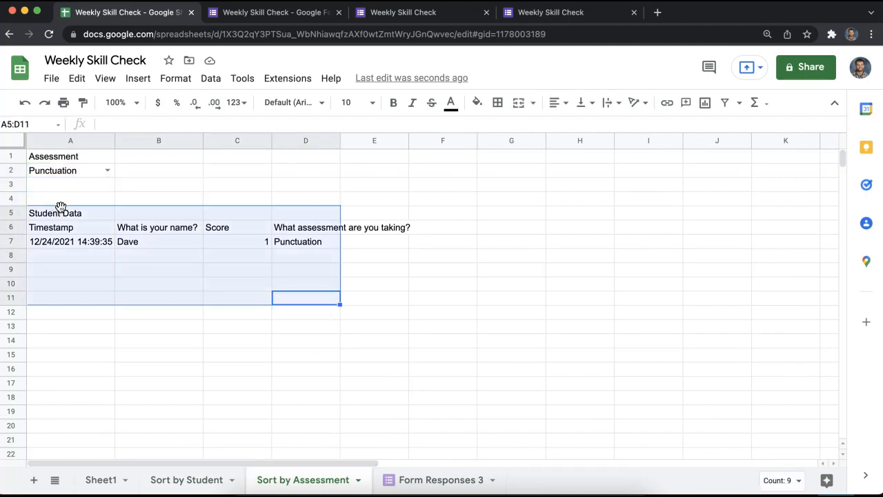
{"action": "left_click", "coordinate": [374, 269]}
{"action": "left_click", "coordinate": [434, 478]}
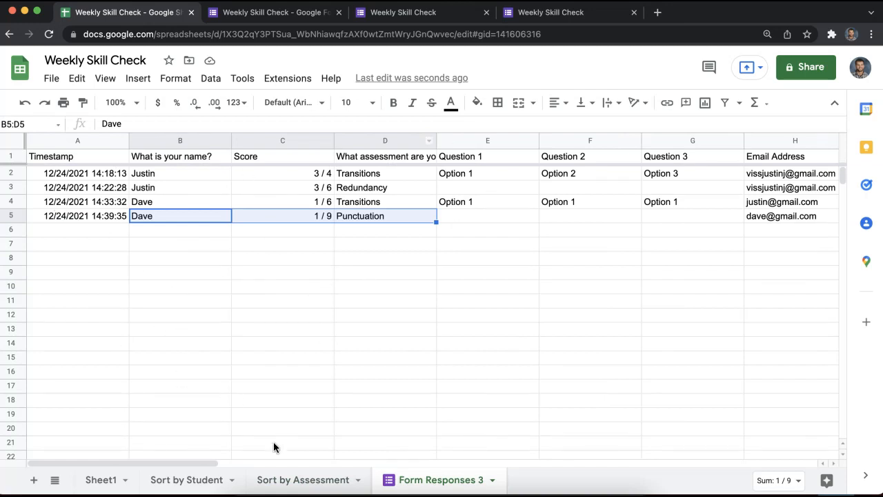
{"action": "left_click", "coordinate": [286, 480]}
{"action": "left_click_drag", "start_coordinate": [203, 335], "coordinate": [40, 158]}
{"action": "left_click", "coordinate": [324, 314]}
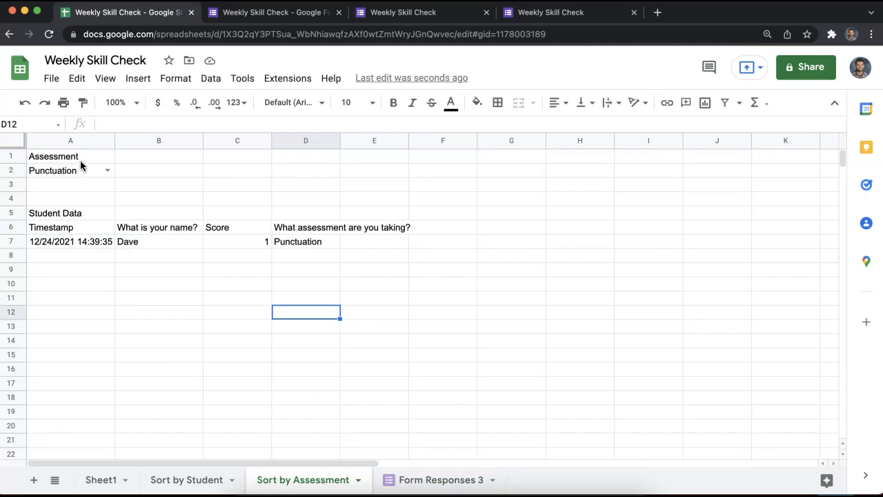
{"action": "left_click_drag", "start_coordinate": [475, 215], "coordinate": [750, 347]}
{"action": "left_click", "coordinate": [101, 158]}
{"action": "left_click", "coordinate": [110, 216]}
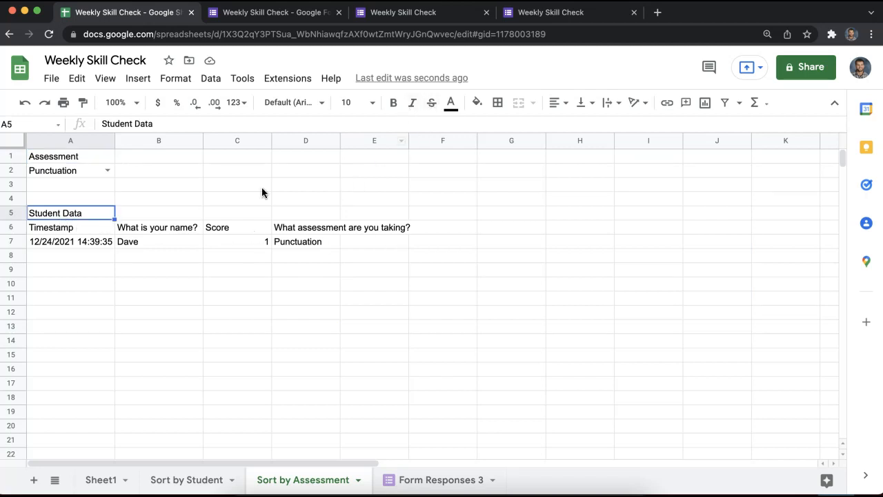
Fill the A6:D6 results header row with light grey.
{"action": "left_click_drag", "start_coordinate": [77, 228], "coordinate": [276, 231]}
{"action": "left_click", "coordinate": [498, 103]}
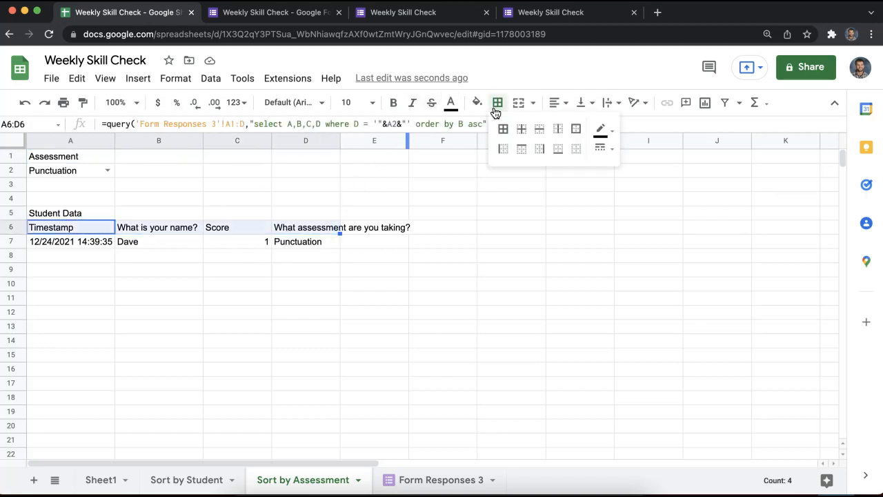
{"action": "left_click", "coordinate": [477, 104]}
{"action": "left_click", "coordinate": [558, 214]}
{"action": "left_click", "coordinate": [425, 245]}
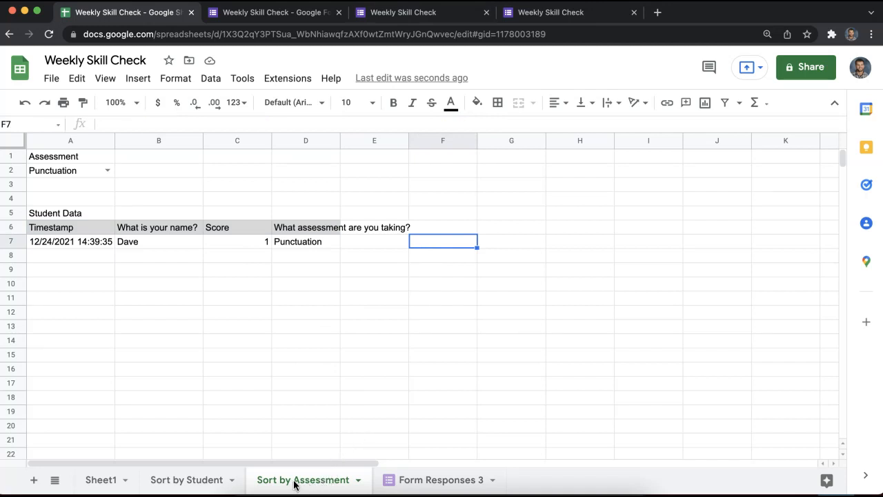
Check the A2 assessment dropdown on Sort by Assessment, leaving it unchanged.
{"action": "left_click", "coordinate": [107, 171]}
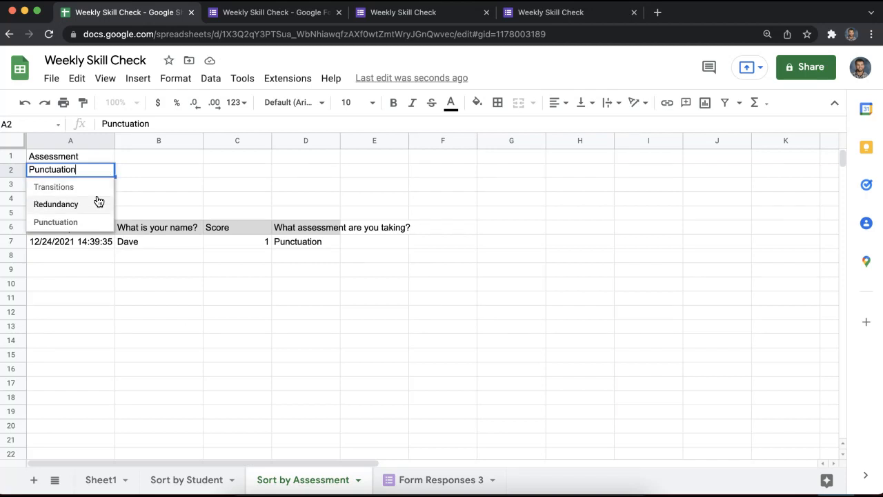
{"action": "key", "text": "Tab"}
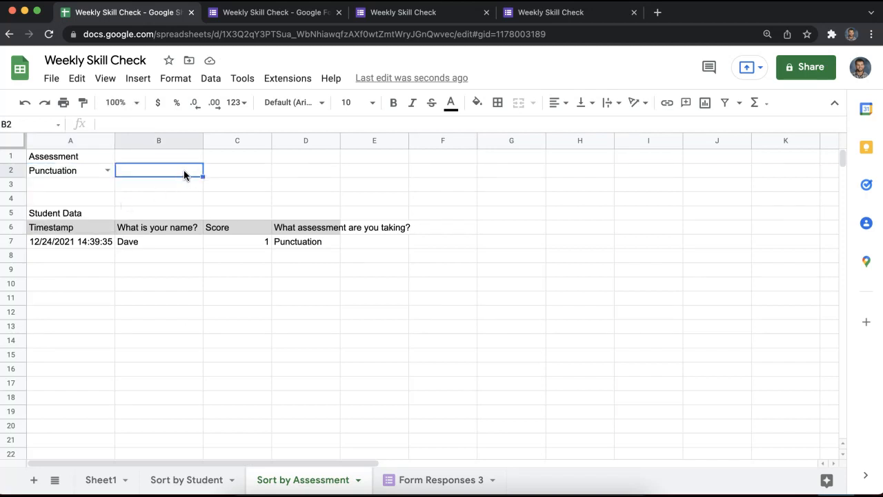
{"action": "left_click_drag", "start_coordinate": [184, 172], "coordinate": [189, 197]}
{"action": "left_click", "coordinate": [189, 197]}
On Sort by Student, choose the first student in A2 to display their scores.
{"action": "left_click", "coordinate": [211, 471]}
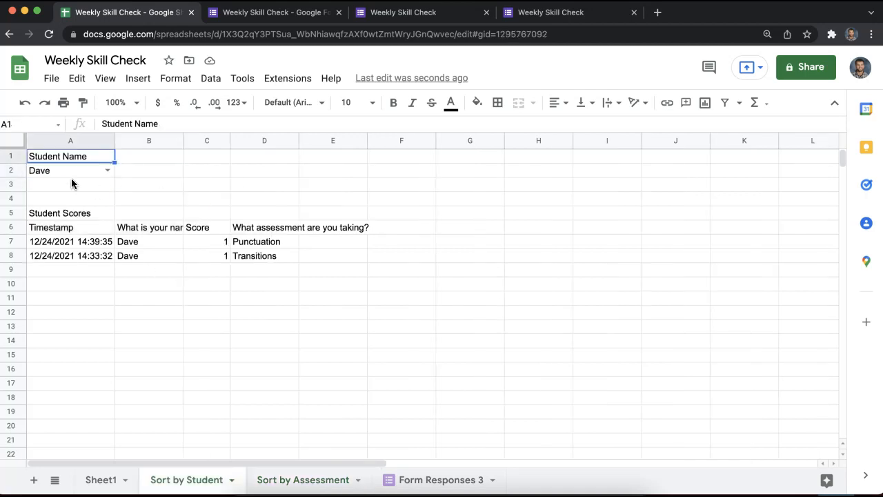
{"action": "left_click_drag", "start_coordinate": [73, 184], "coordinate": [207, 242]}
{"action": "left_click_drag", "start_coordinate": [319, 299], "coordinate": [318, 299]}
{"action": "left_click", "coordinate": [320, 356]}
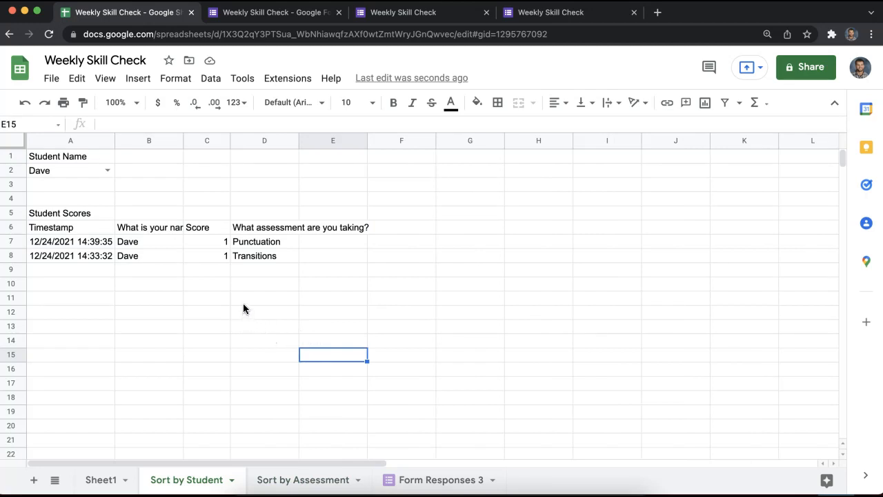
{"action": "left_click_drag", "start_coordinate": [256, 311], "coordinate": [53, 200]}
{"action": "left_click", "coordinate": [52, 200]}
{"action": "left_click", "coordinate": [107, 170]}
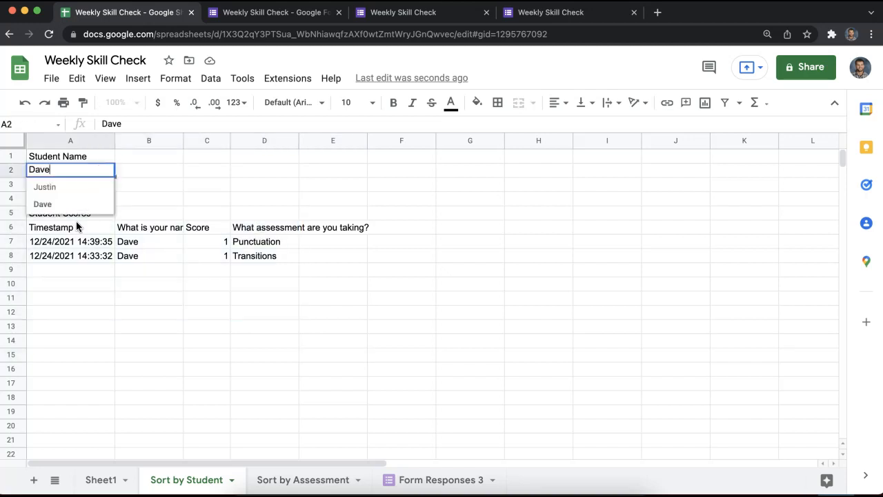
{"action": "left_click", "coordinate": [85, 186]}
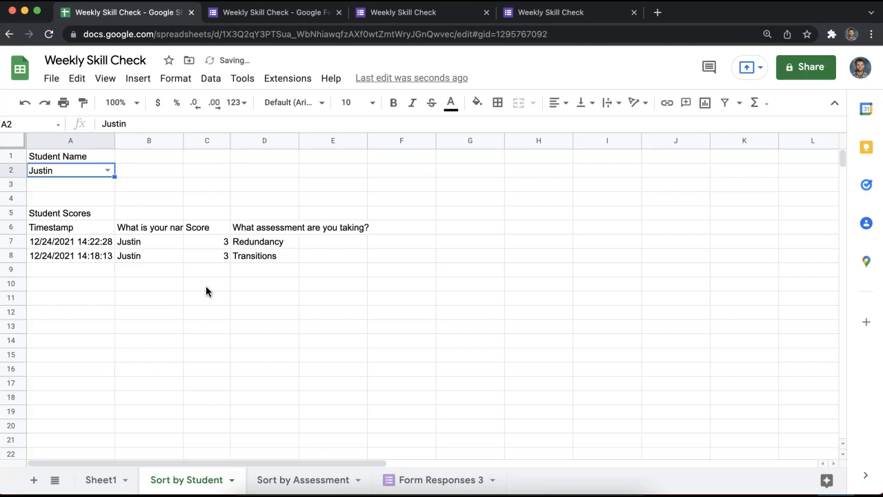